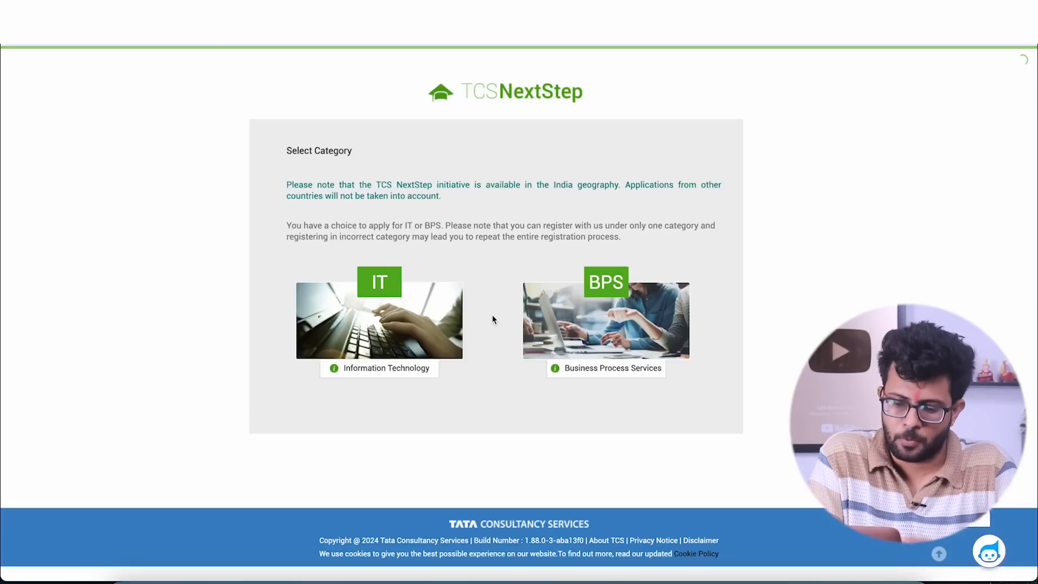
# - Choose the IT category for registration, enter the applicant's email address and request the OTP
pyautogui.click(382, 283)
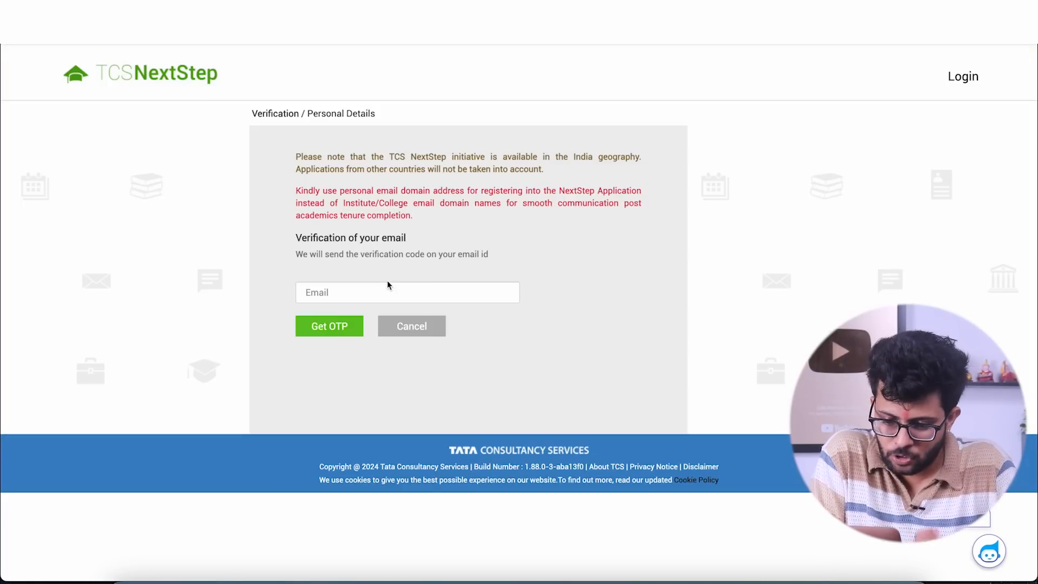
pyautogui.click(375, 294)
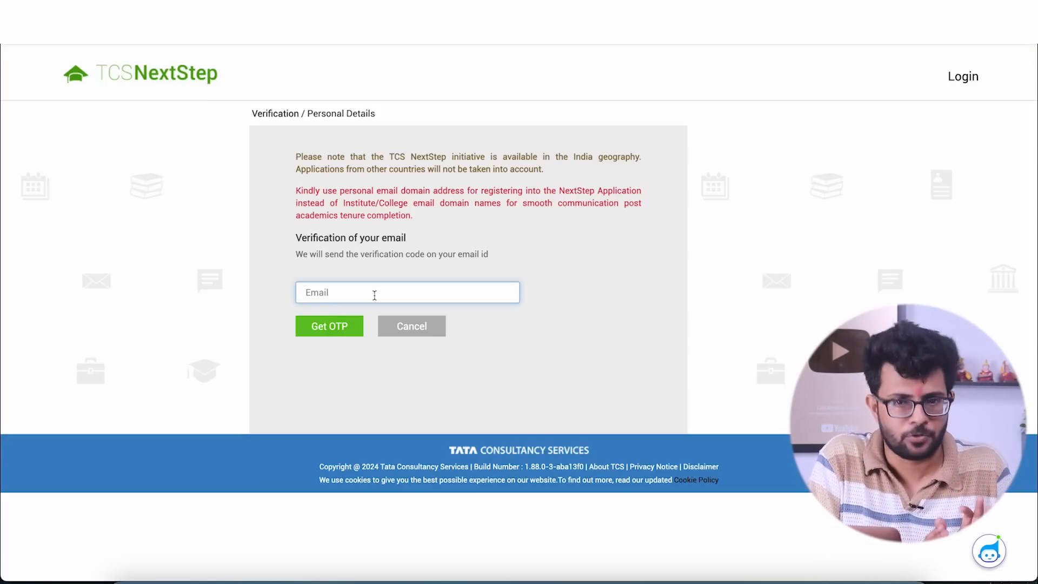
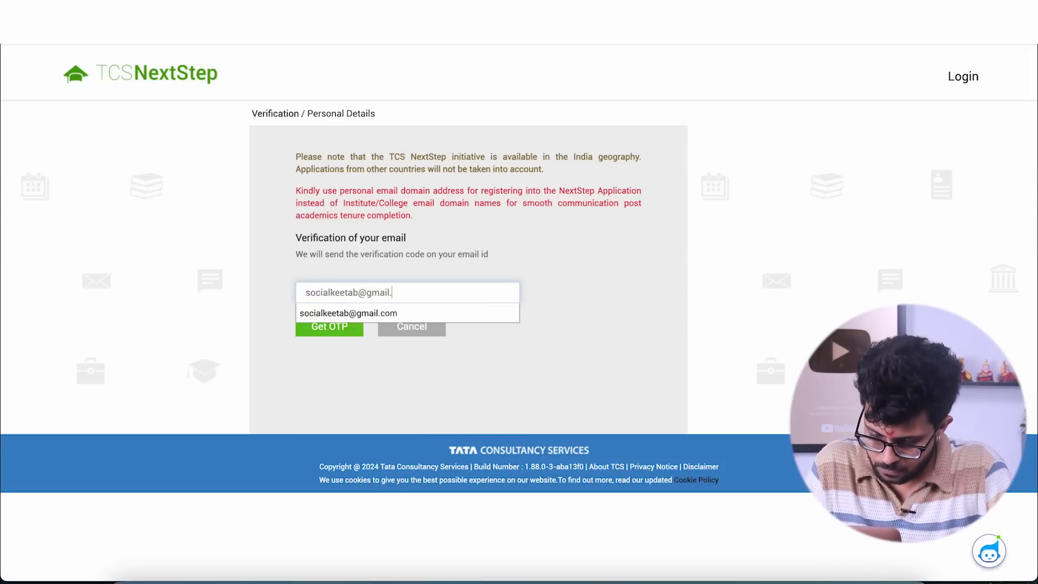
pyautogui.click(351, 312)
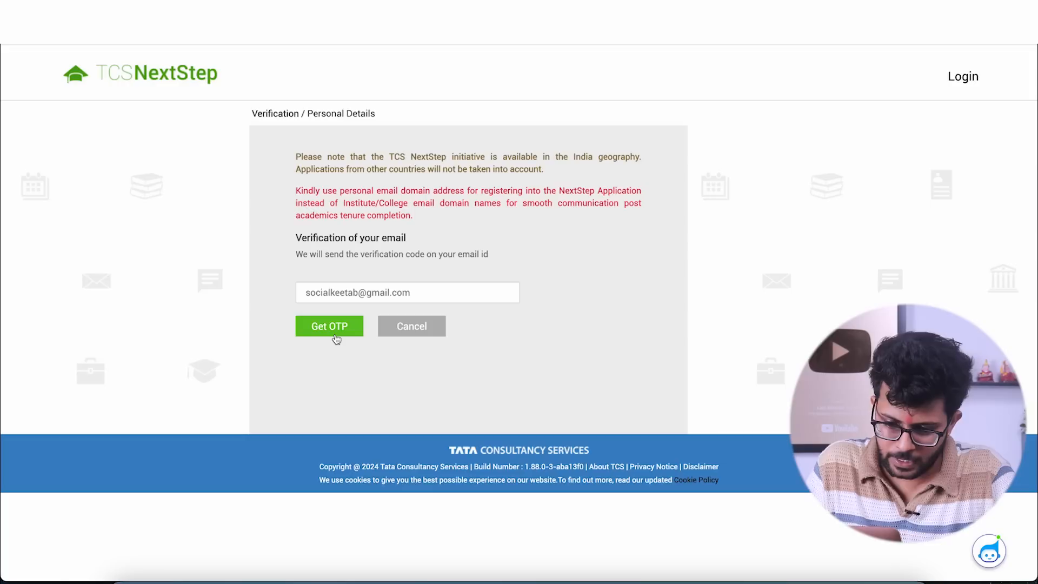
pyautogui.click(336, 337)
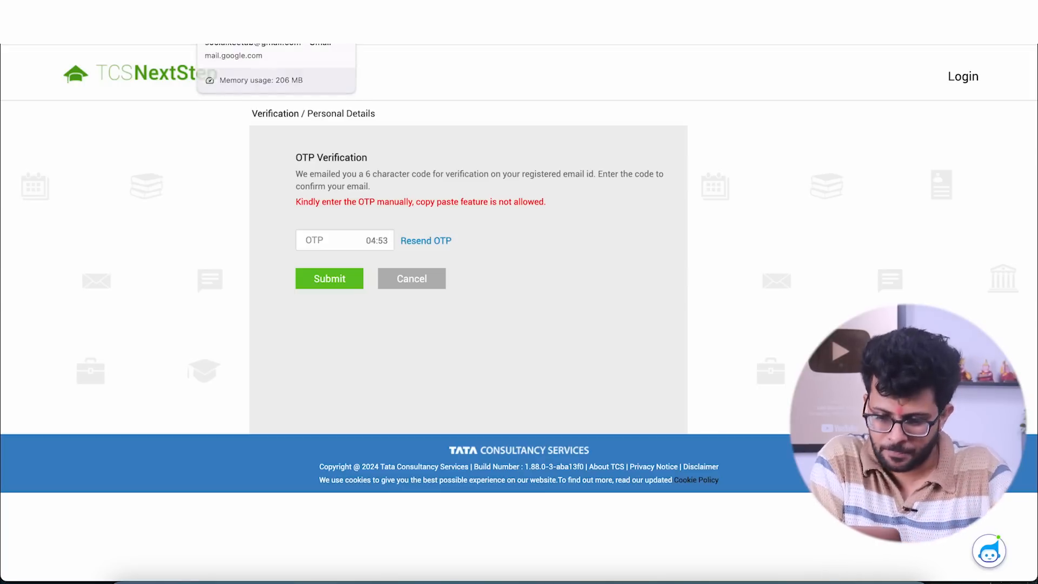
# - Read the one-time code in the TCS NextStep verification email in Gmail, then enter it in the OTP field on TCS NextStep and submit it
pyautogui.click(238, 12)
pyautogui.click(388, 161)
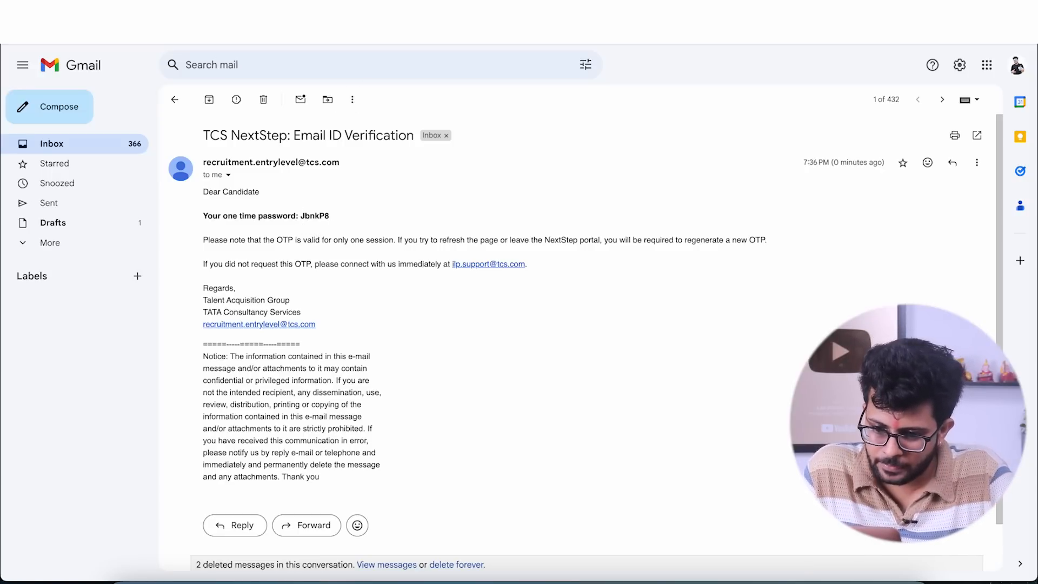
pyautogui.click(335, 10)
pyautogui.click(329, 236)
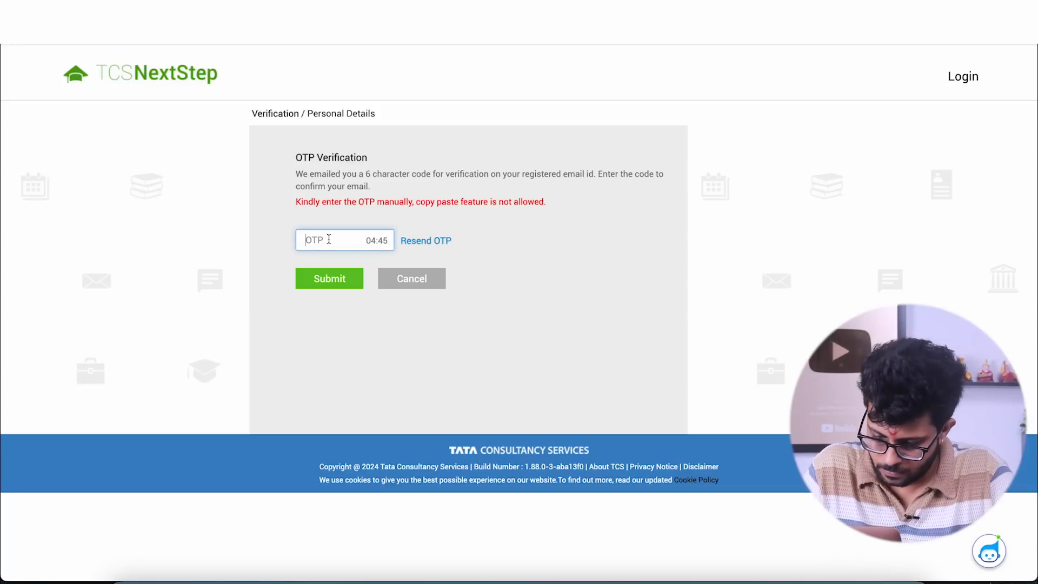
pyautogui.write('•••')
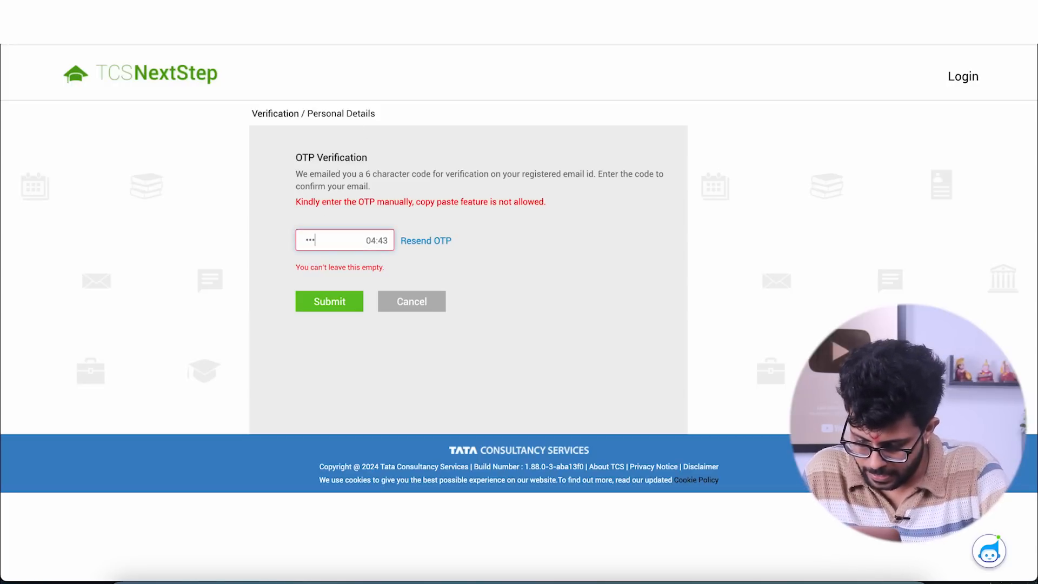
pyautogui.write('•••')
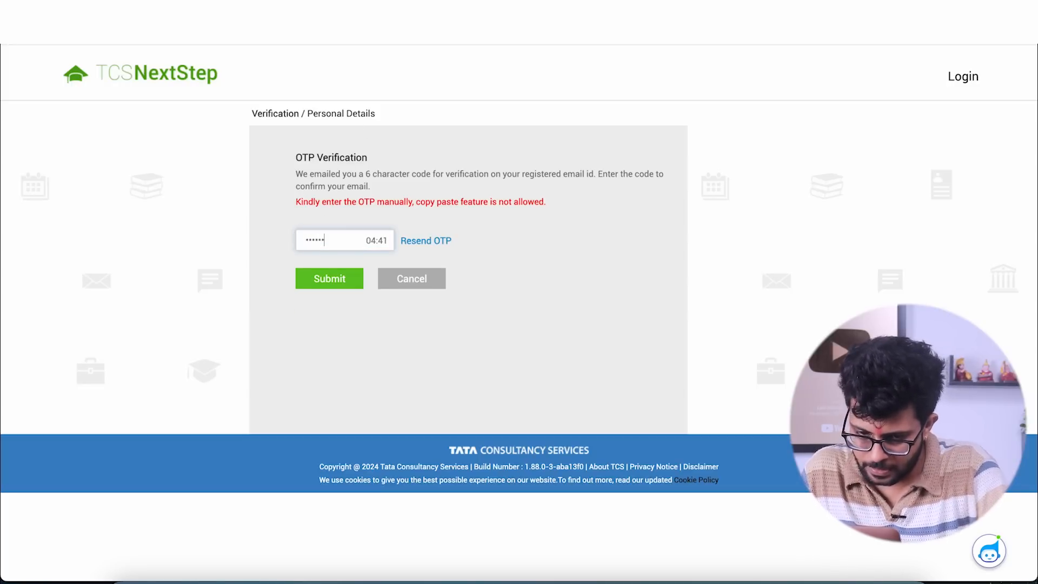
pyautogui.click(320, 280)
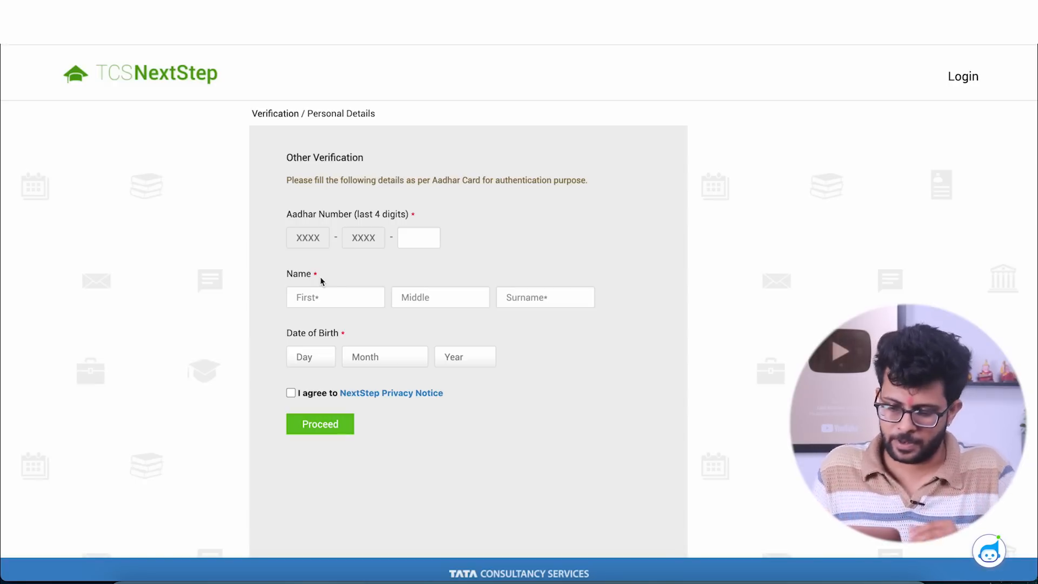
# - Enter the last four digits of the Aadhar number and the applicant's first name and surname, leaving the middle name empty
pyautogui.click(409, 240)
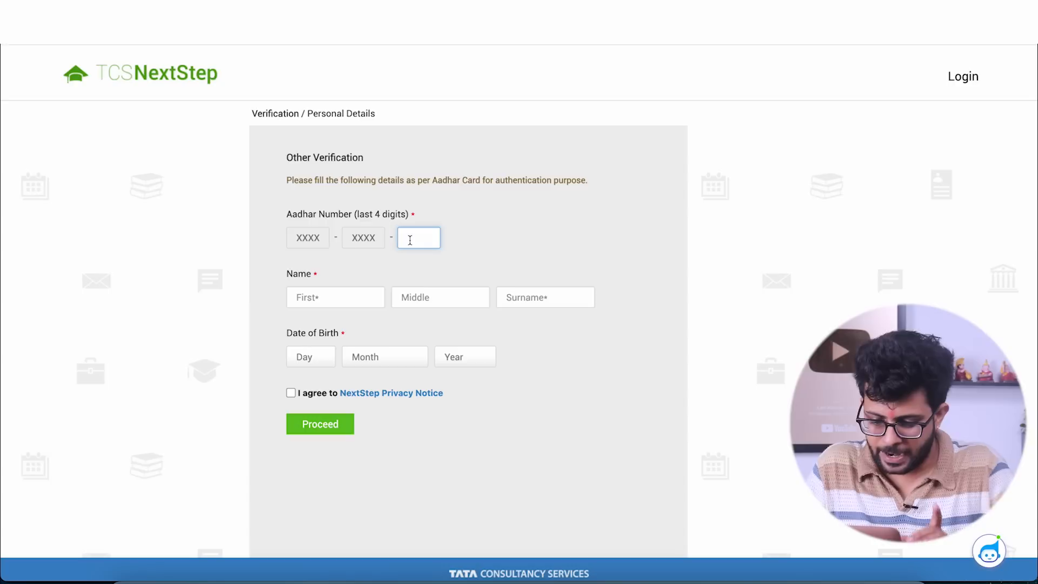
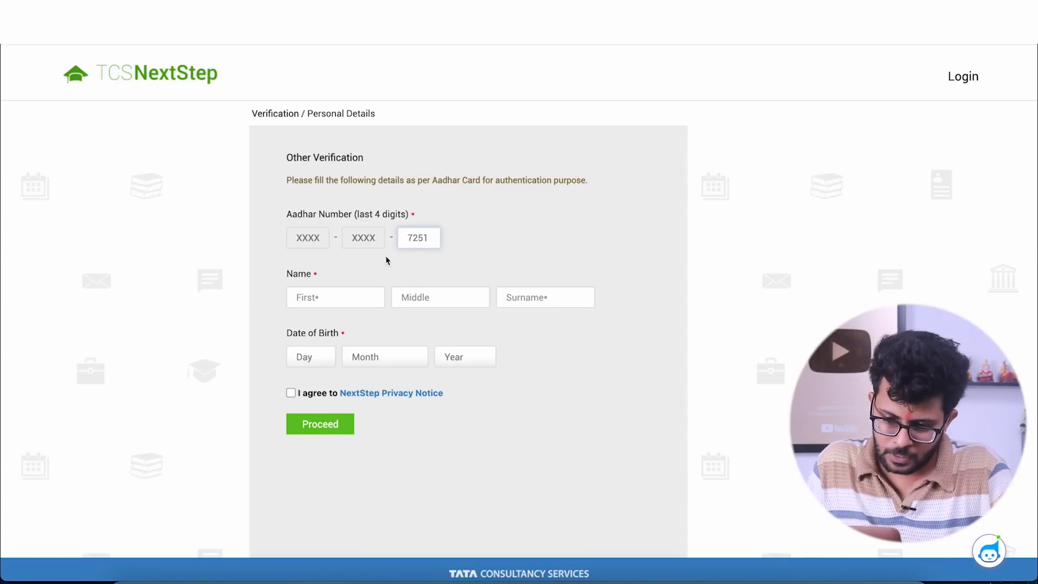
pyautogui.click(334, 300)
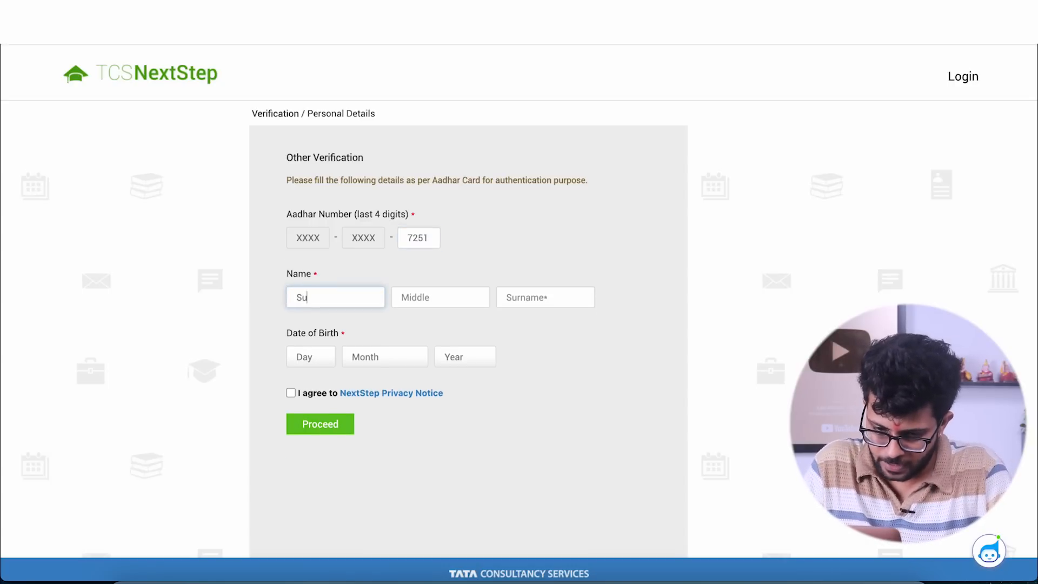
pyautogui.click(454, 269)
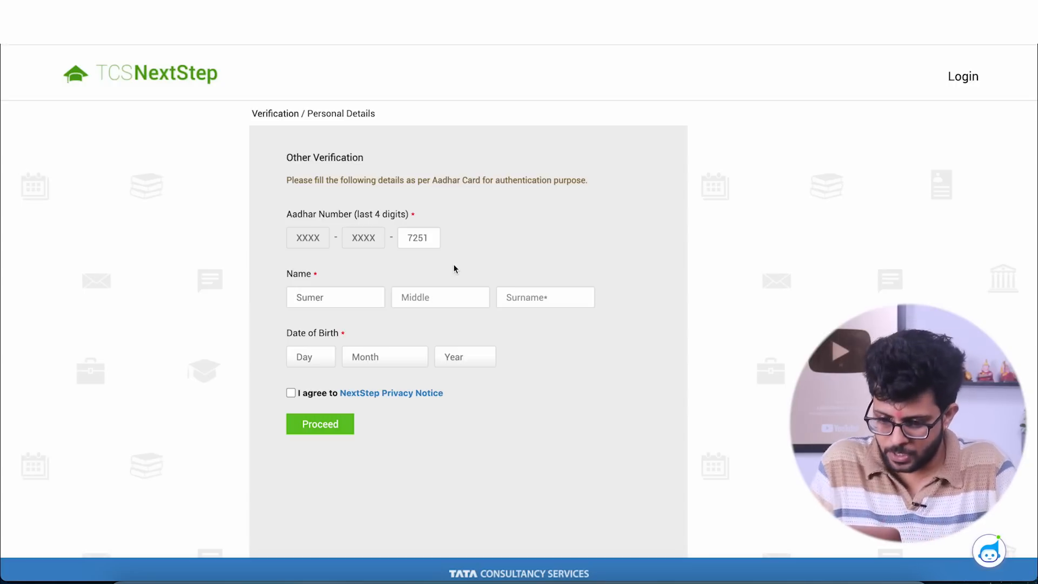
pyautogui.click(523, 301)
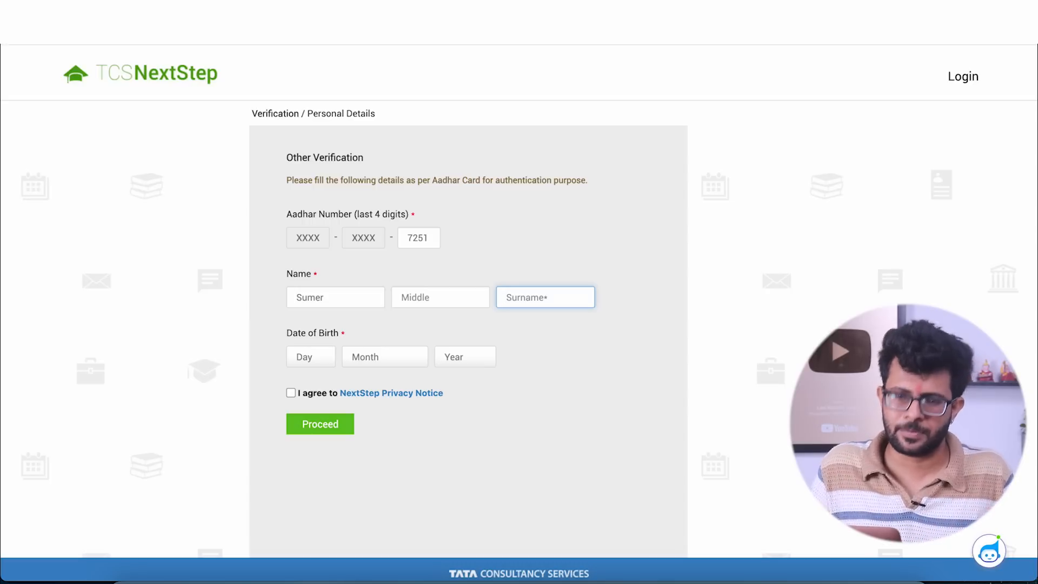
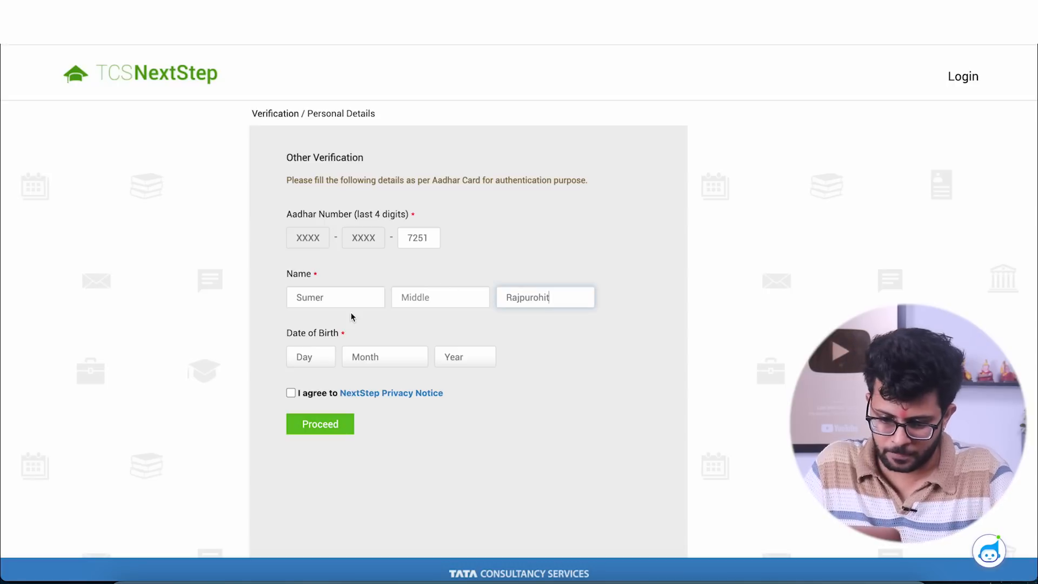
# - Set the day, month and year of the applicant's date of birth
pyautogui.click(318, 358)
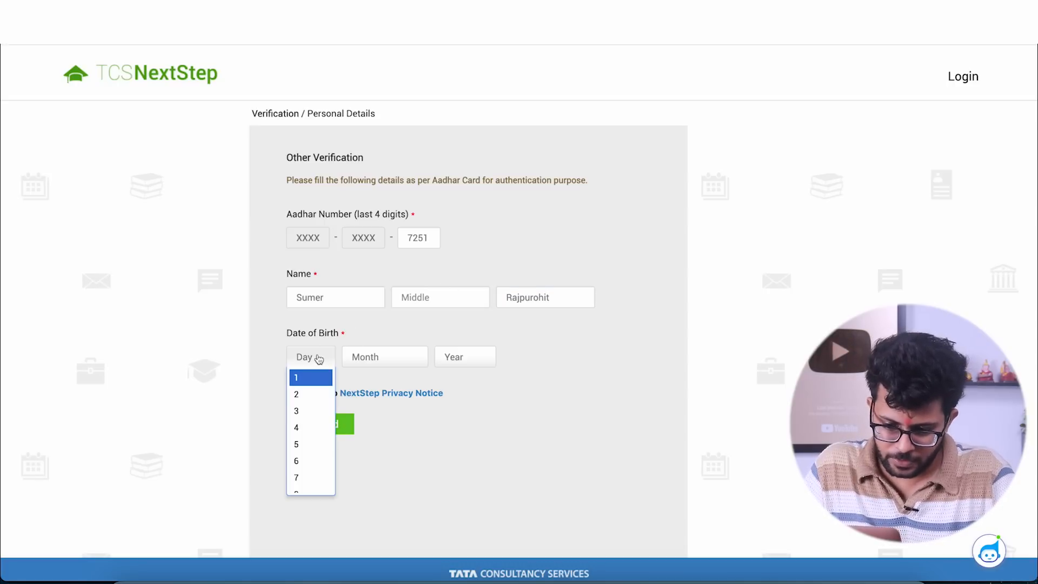
pyautogui.click(321, 395)
pyautogui.click(411, 360)
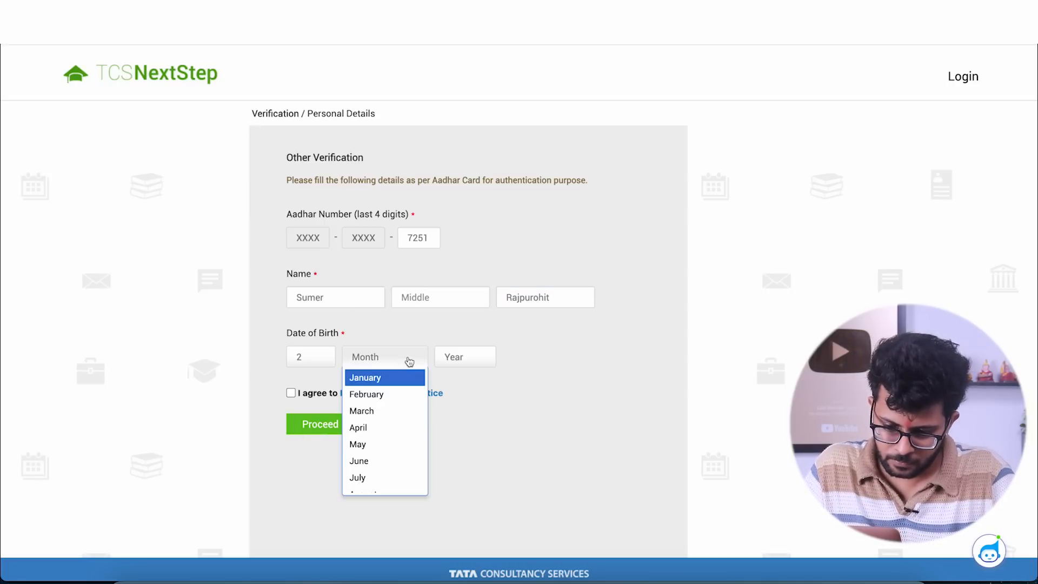
pyautogui.click(382, 444)
pyautogui.click(457, 357)
pyautogui.scroll(-4, 474, 420)
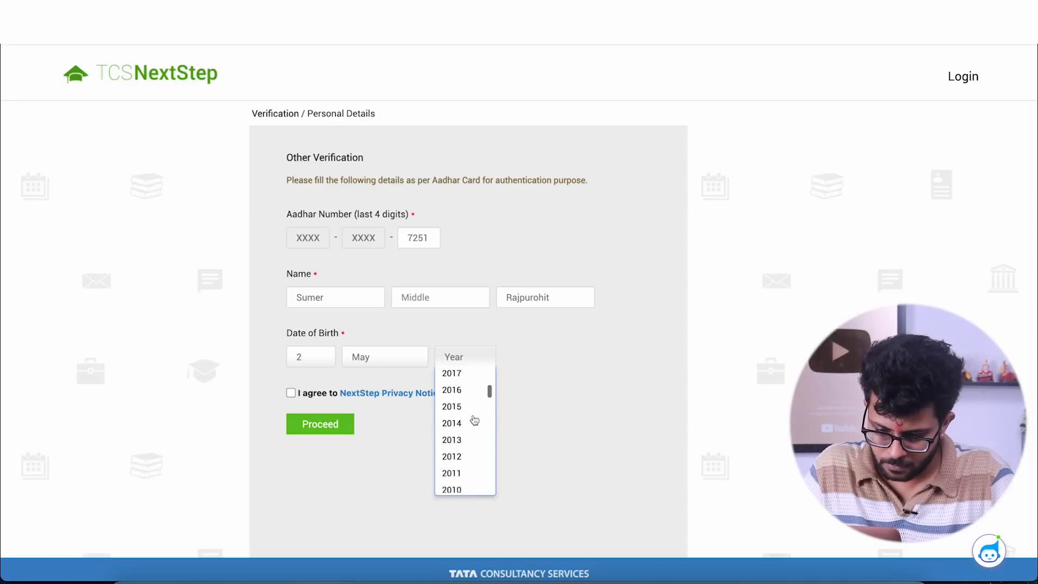
pyautogui.scroll(1, 474, 420)
pyautogui.scroll(-3, 475, 421)
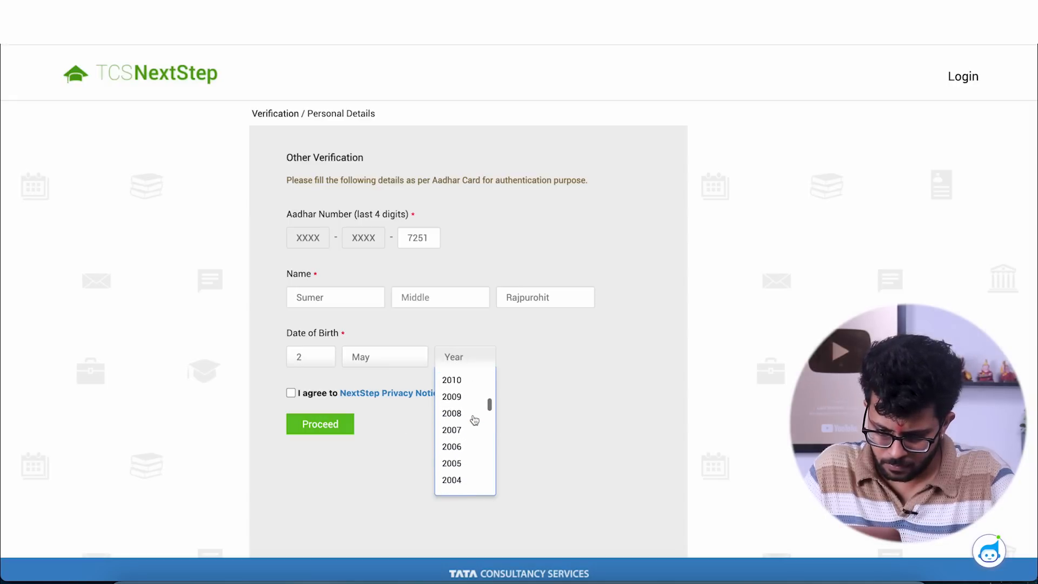
pyautogui.click(468, 432)
# - Agree to the NextStep Privacy Notice and proceed to the personal details form
pyautogui.click(291, 393)
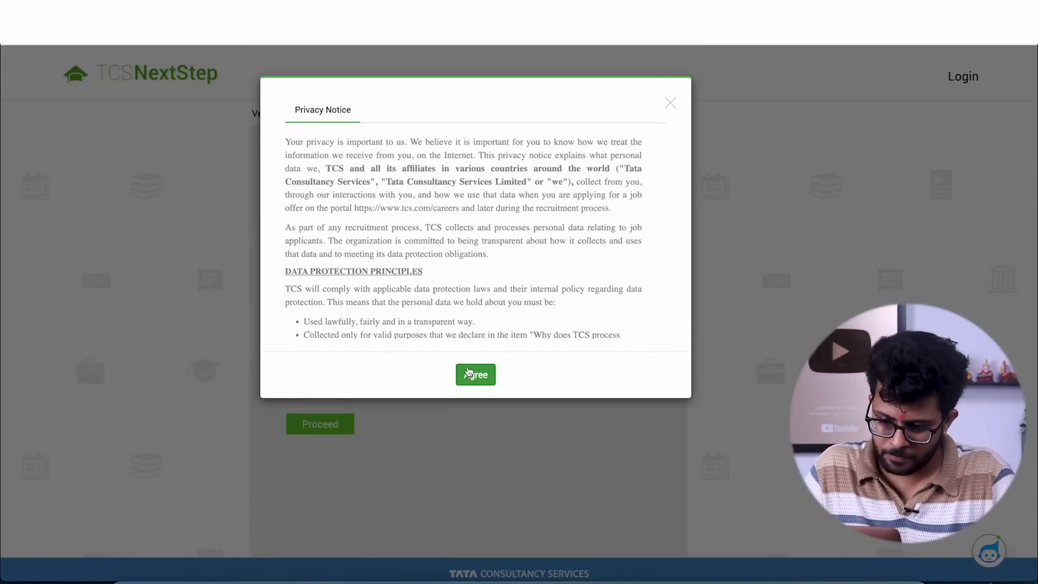
pyautogui.click(468, 373)
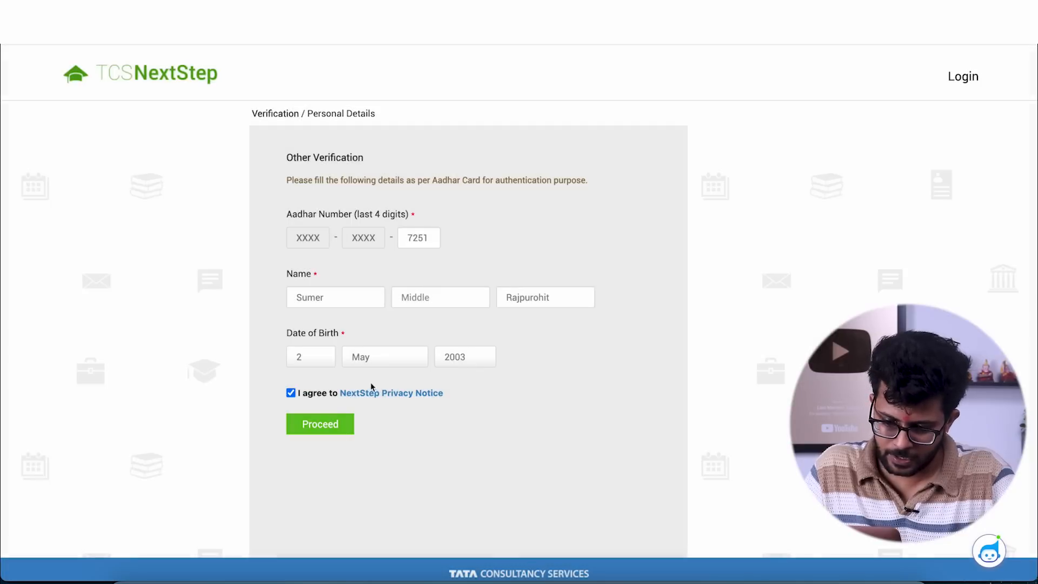
pyautogui.click(320, 425)
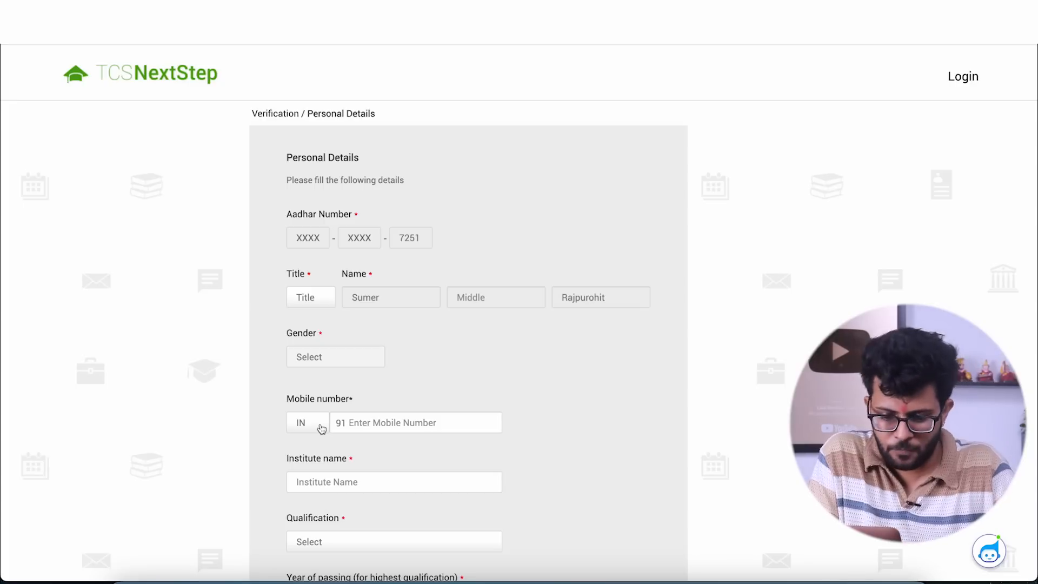
# - Set the title to Mr. and the gender to Male, and enter the applicant's mobile number
pyautogui.click(309, 296)
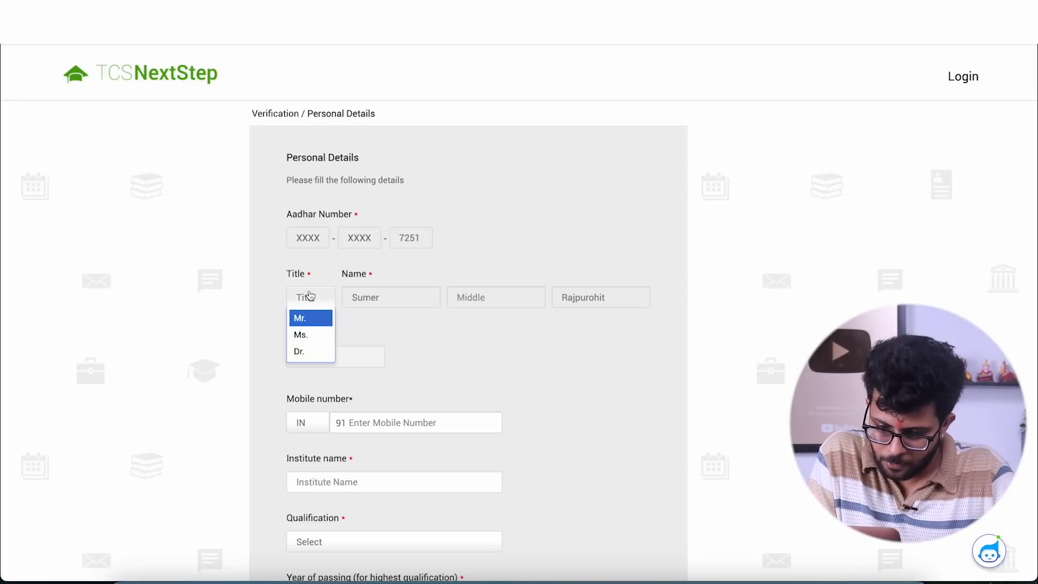
pyautogui.click(301, 321)
pyautogui.click(319, 361)
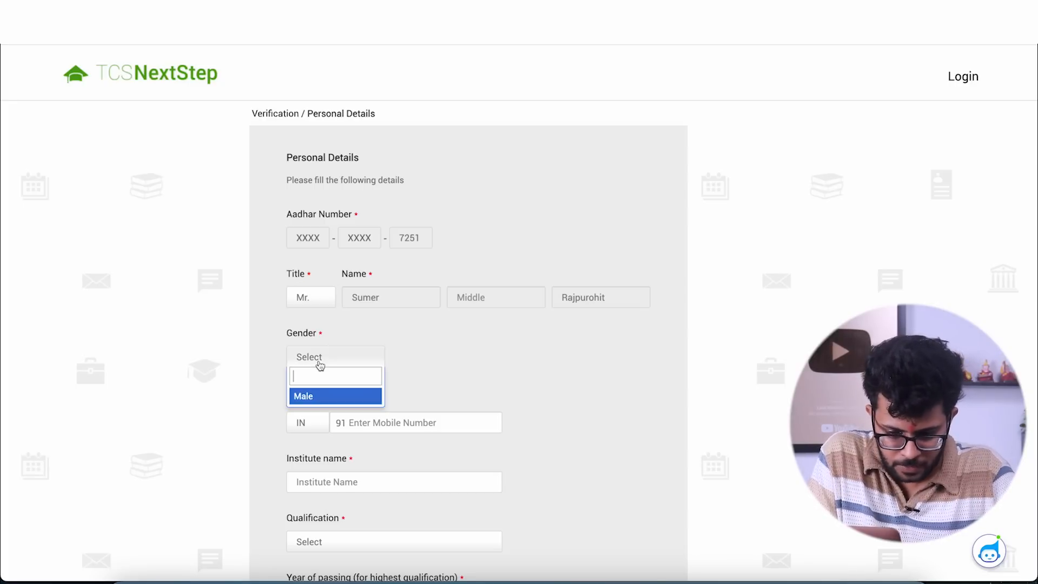
pyautogui.click(320, 397)
pyautogui.click(377, 421)
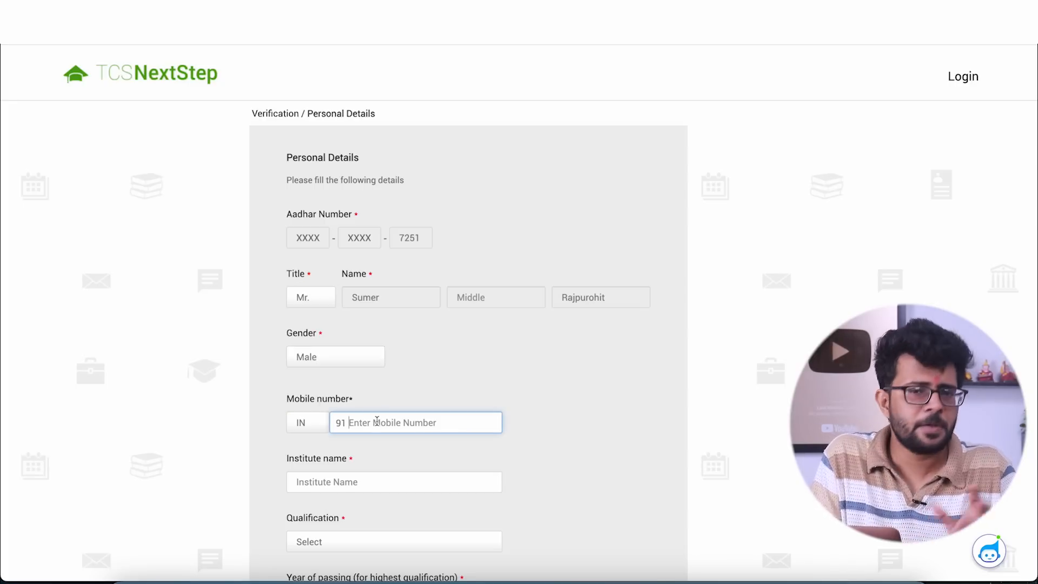
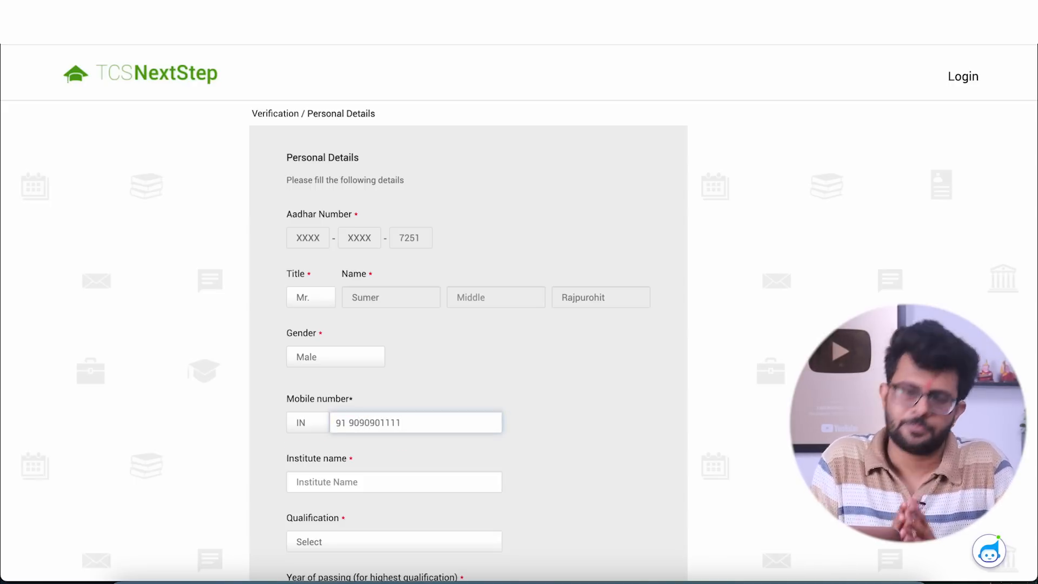
# - Try to find the institute by searching the institute name list for "st john"
pyautogui.scroll(-2, 519, 314)
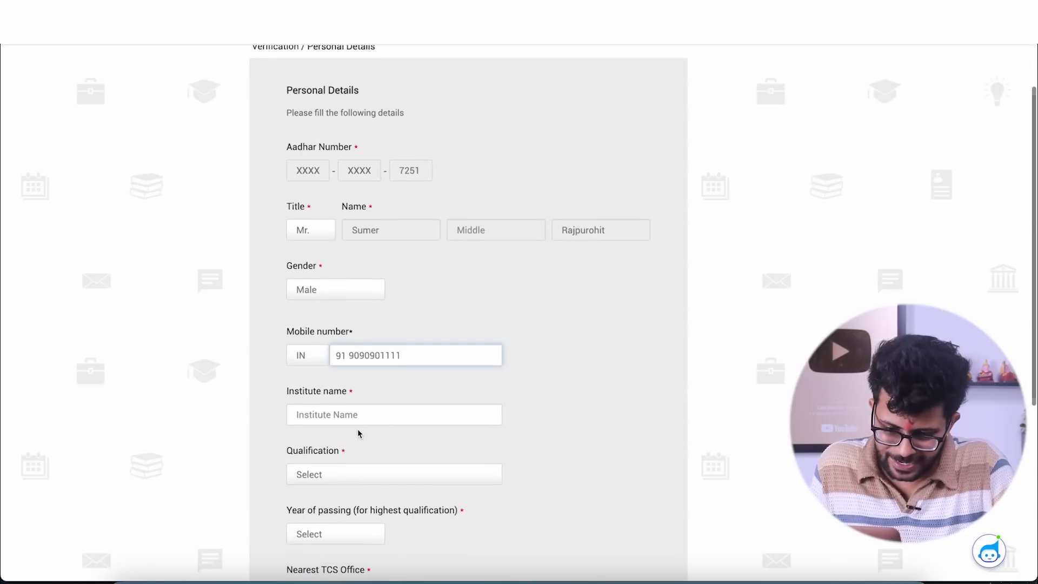
pyautogui.scroll(-1, 359, 433)
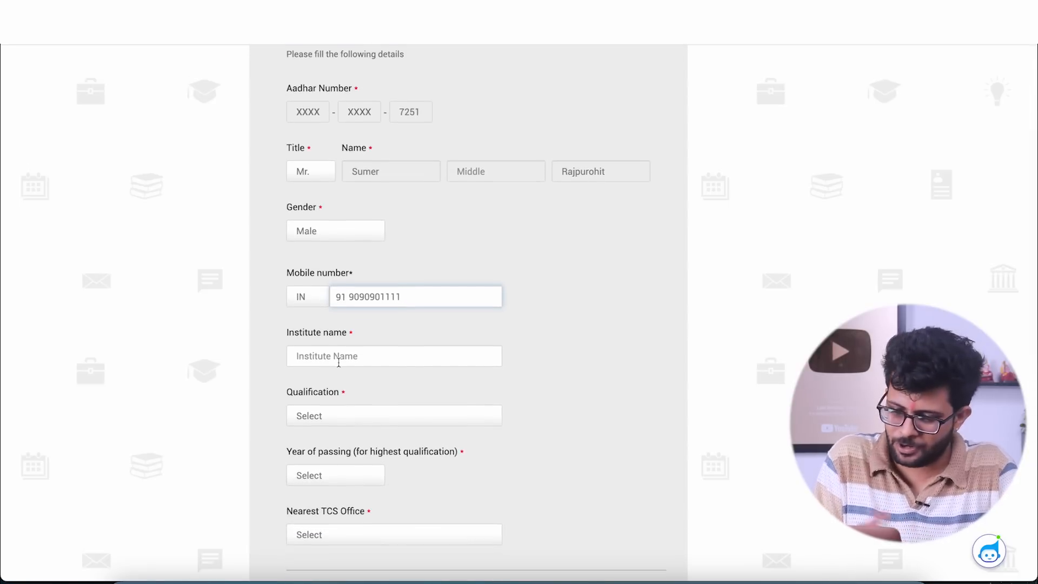
pyautogui.scroll(-1, 339, 362)
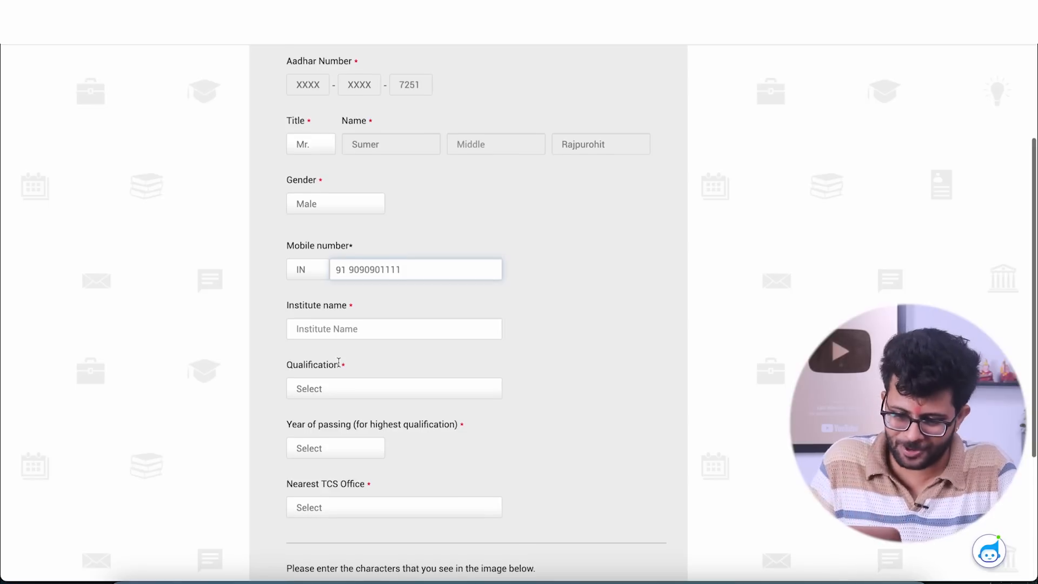
pyautogui.click(315, 332)
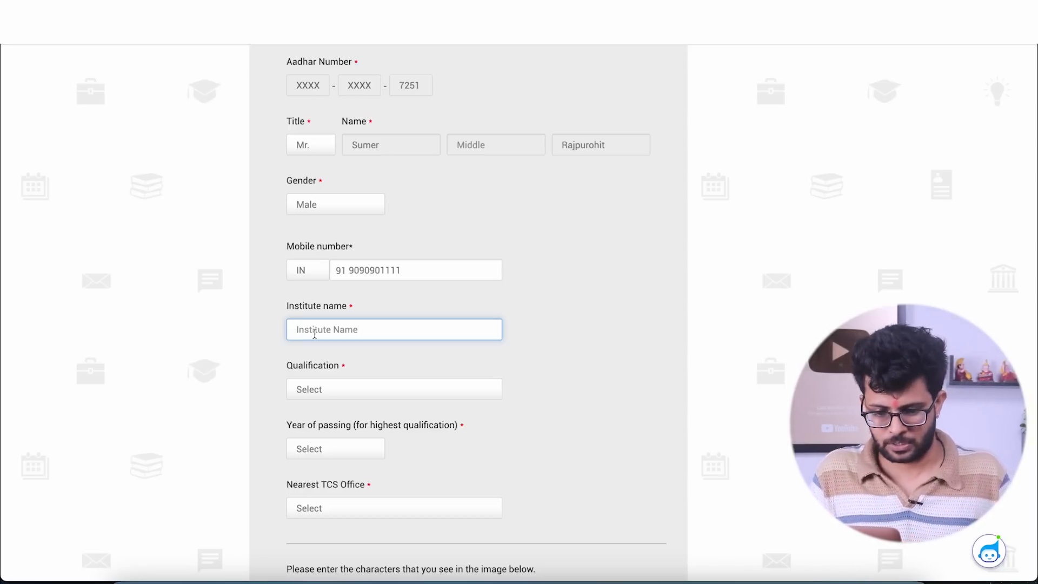
pyautogui.write('st john')
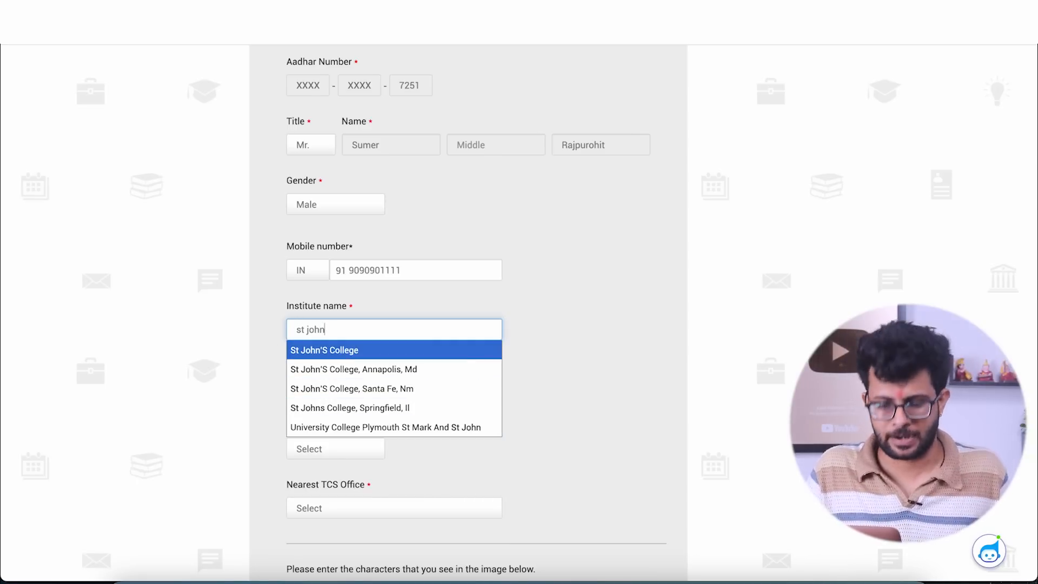
# - Replace the institute search text with "others" and choose Others as the institute name
pyautogui.press('BackSpace')
pyautogui.press('BackSpace')
pyautogui.press('BackSpace')
pyautogui.press('BackSpace')
pyautogui.press('BackSpace')
pyautogui.press('BackSpace')
pyautogui.press('BackSpace')
pyautogui.write('o')
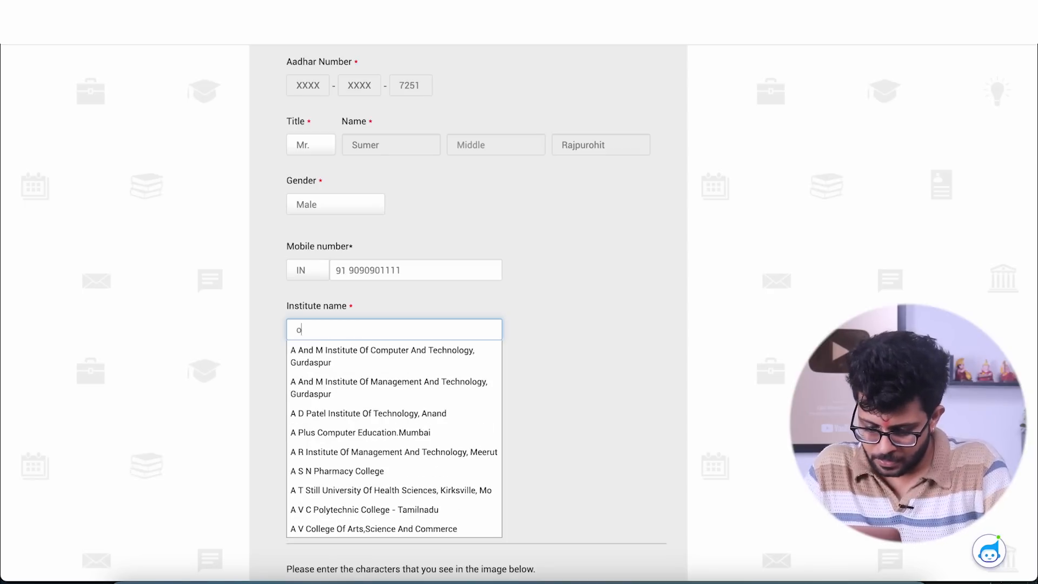
pyautogui.write('thers')
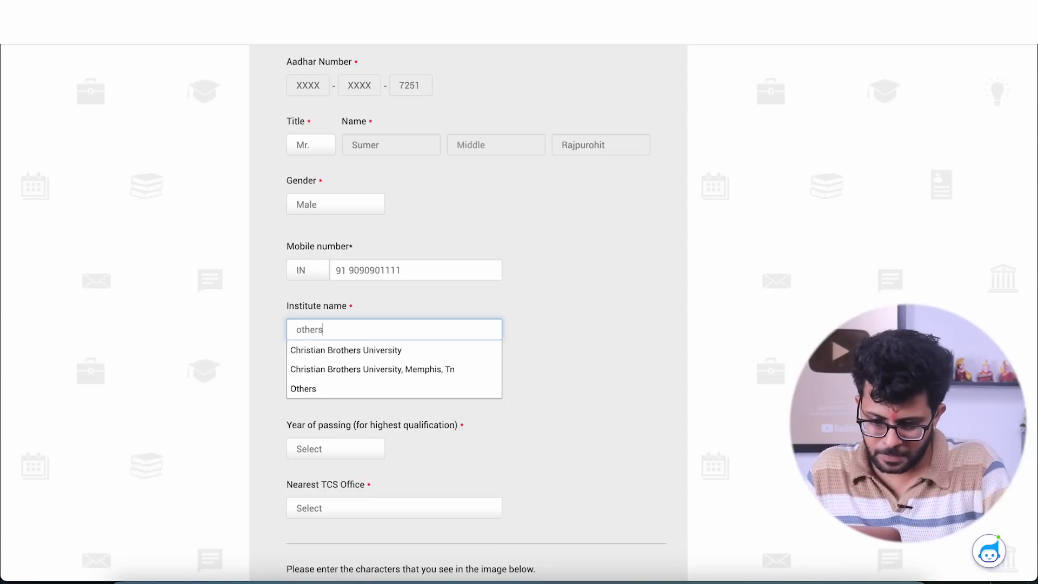
pyautogui.click(314, 390)
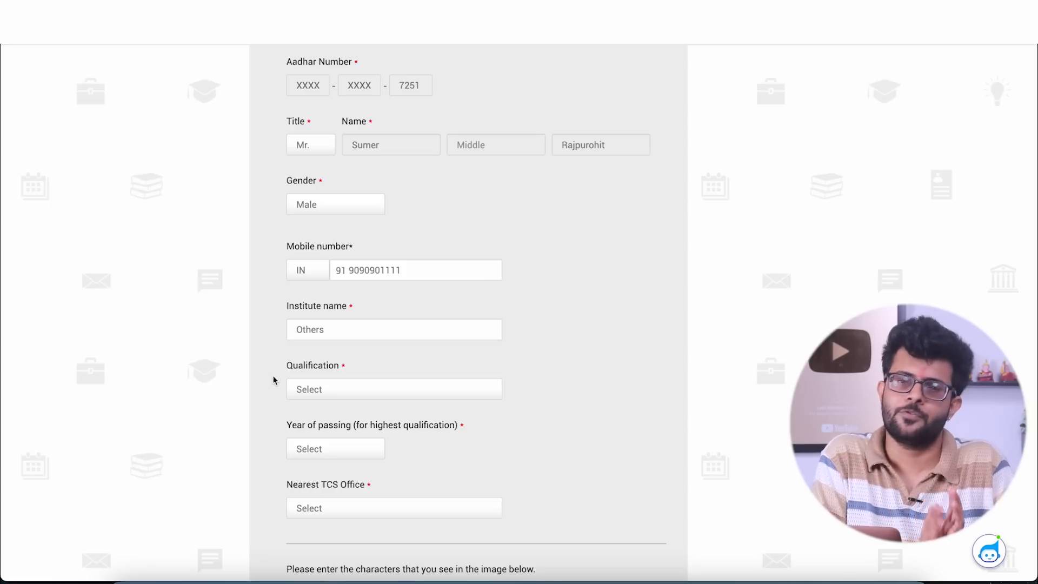
# - Set the qualification to BACHELOR OF ENGINEERING and the year of passing to 2025
pyautogui.click(306, 394)
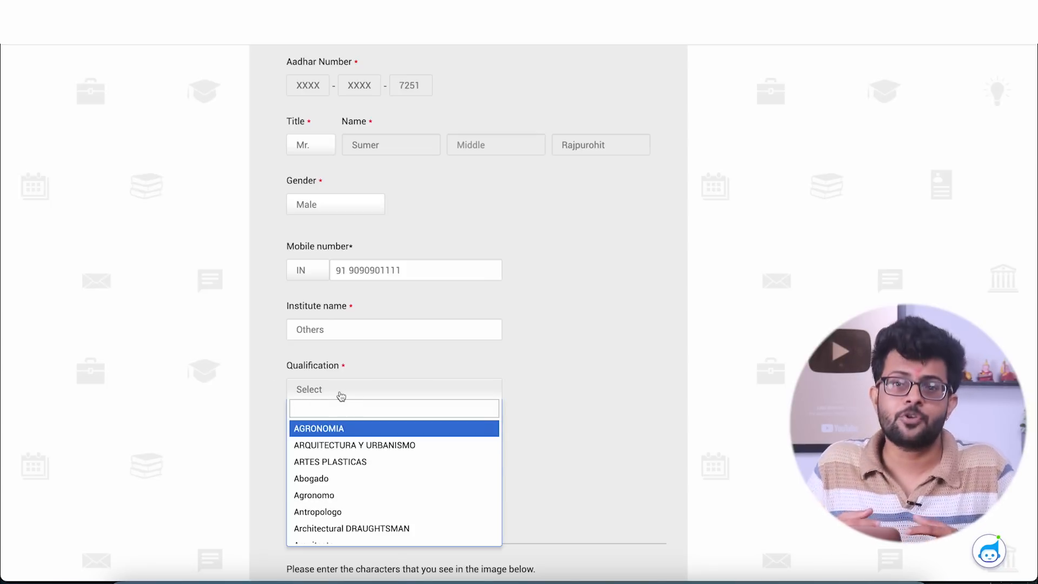
pyautogui.write('bachelo')
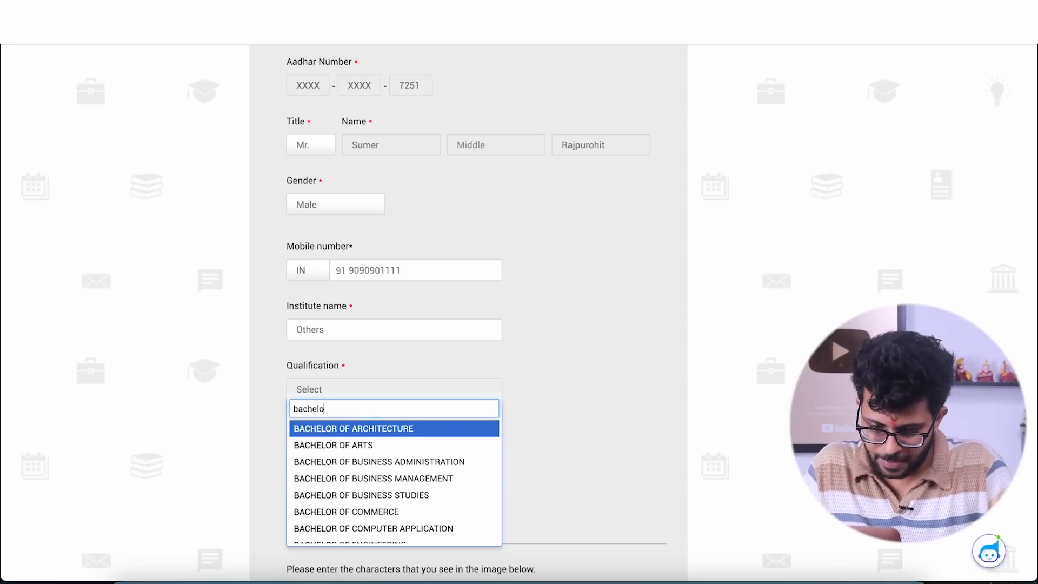
pyautogui.scroll(-1, 367, 511)
pyautogui.click(369, 506)
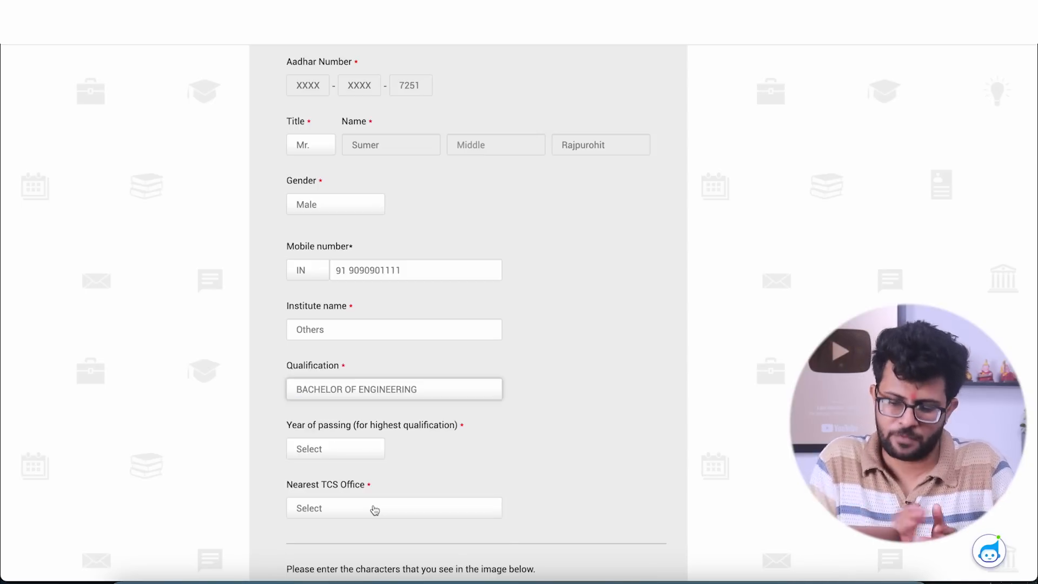
pyautogui.click(307, 449)
pyautogui.click(330, 557)
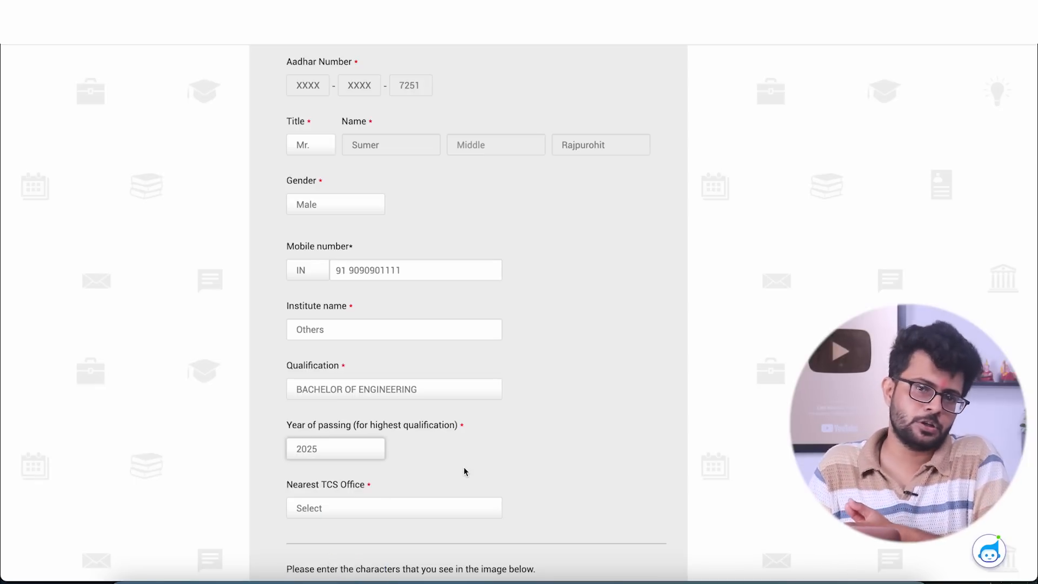
# - Find "mum" among the nearest TCS offices and select TCS - Mumbai
pyautogui.scroll(-1, 463, 471)
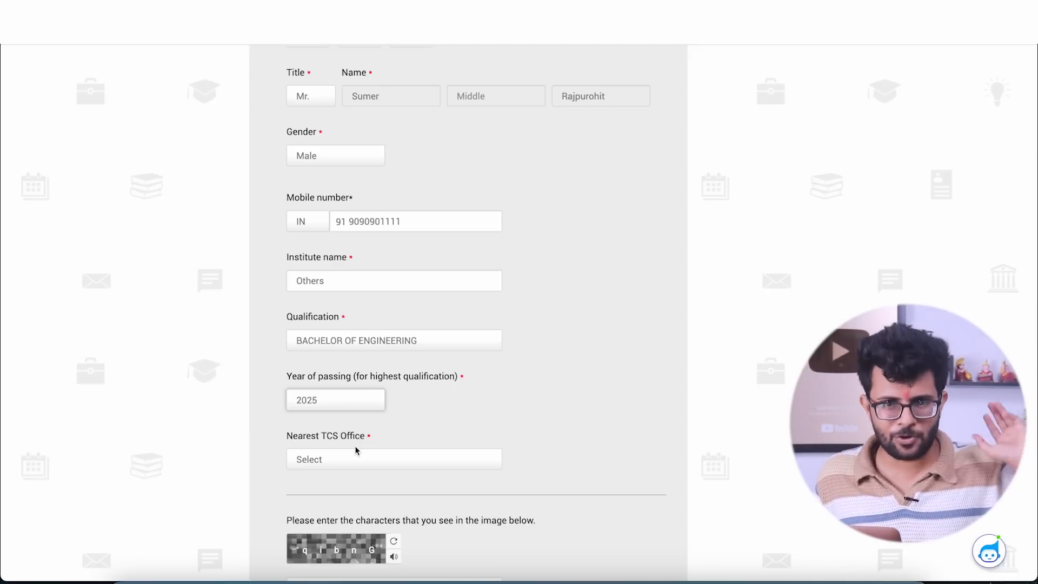
pyautogui.click(340, 459)
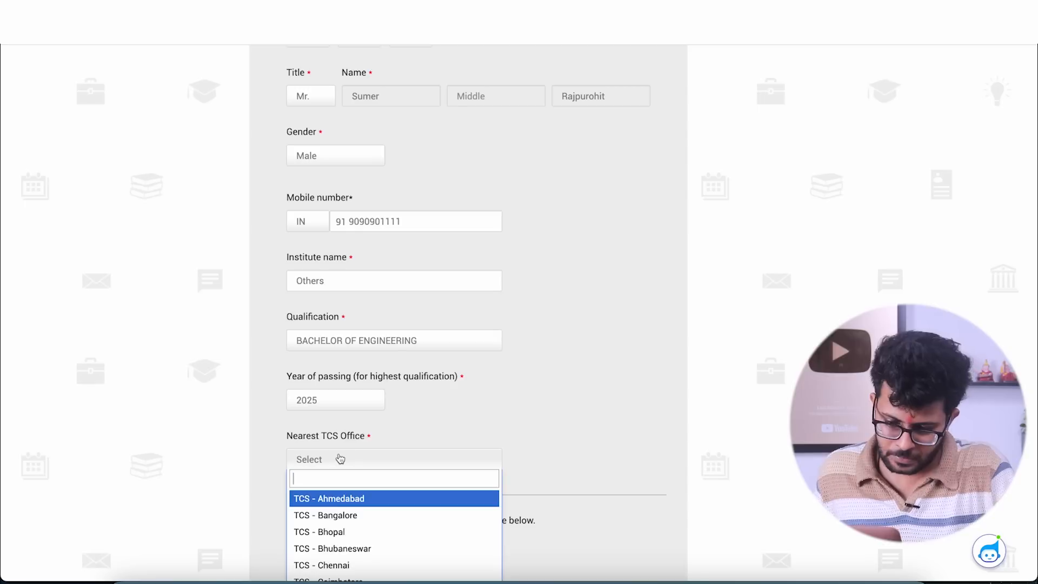
pyautogui.write('mum')
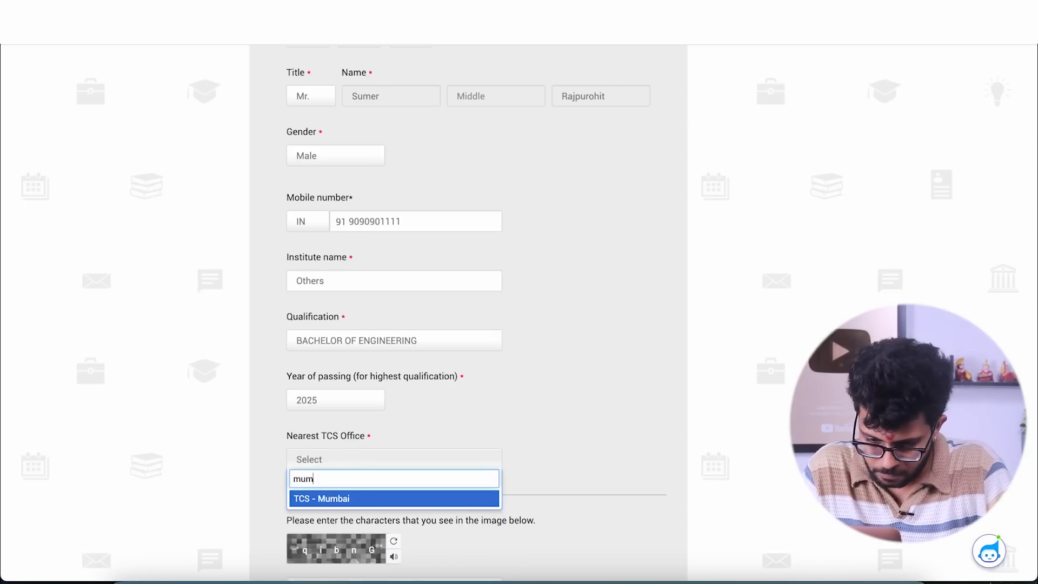
pyautogui.click(340, 503)
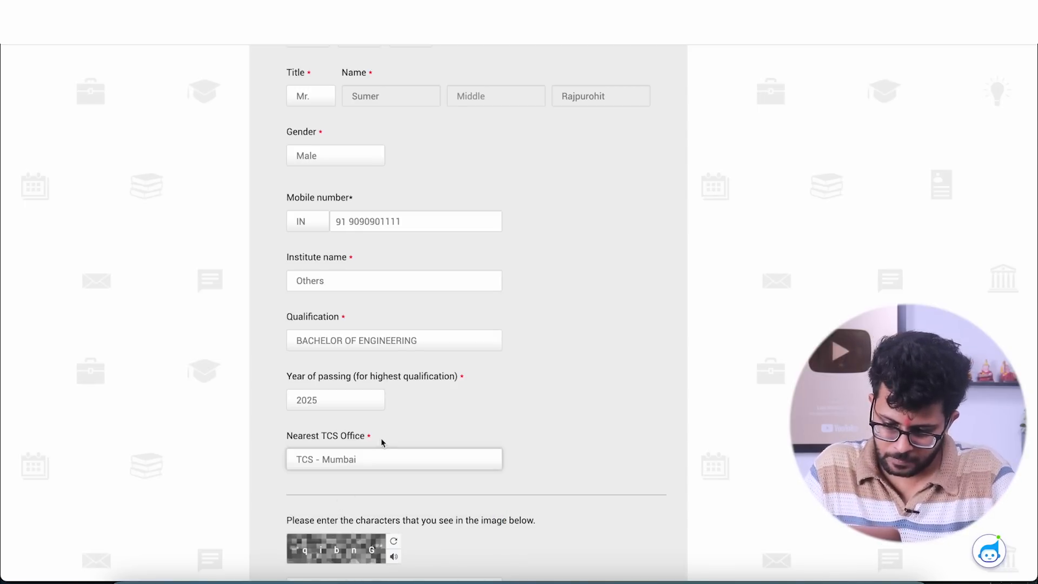
# - Enter the captcha characters, submit the personal details form and confirm the registered email and mobile number
pyautogui.scroll(-3, 382, 441)
pyautogui.click(329, 432)
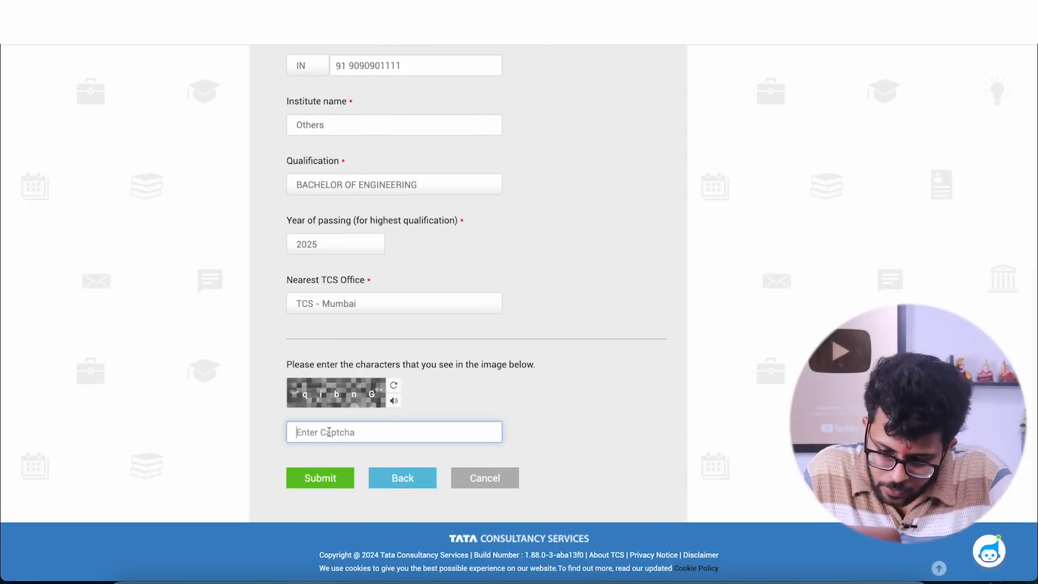
pyautogui.write('qi')
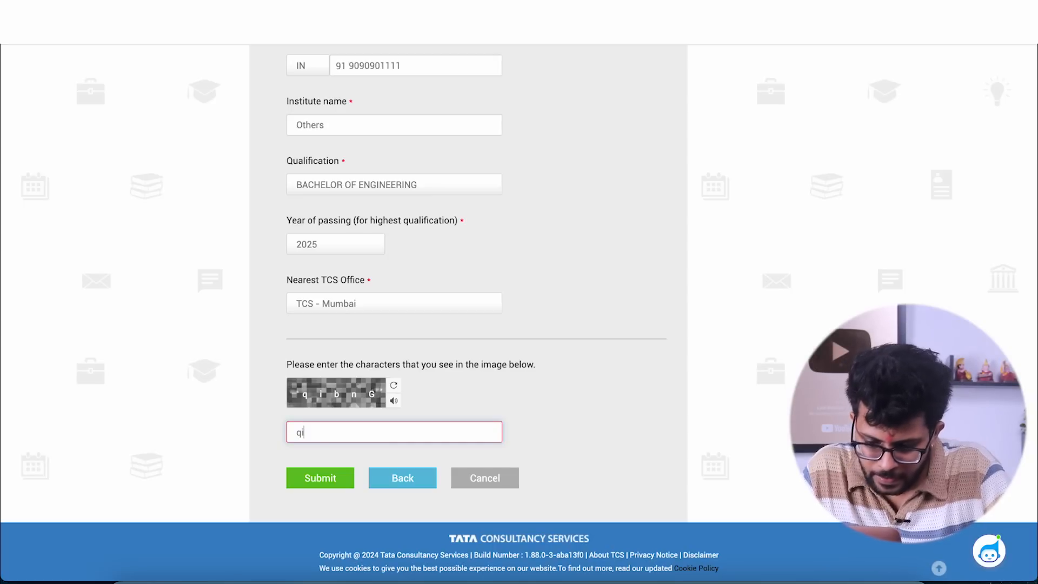
pyautogui.write('bnG')
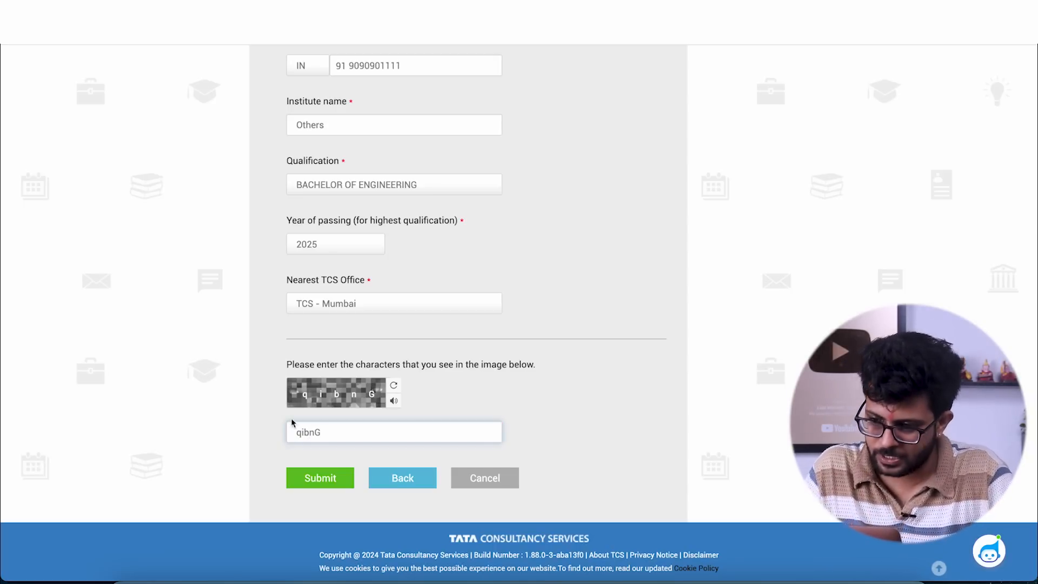
pyautogui.click(313, 483)
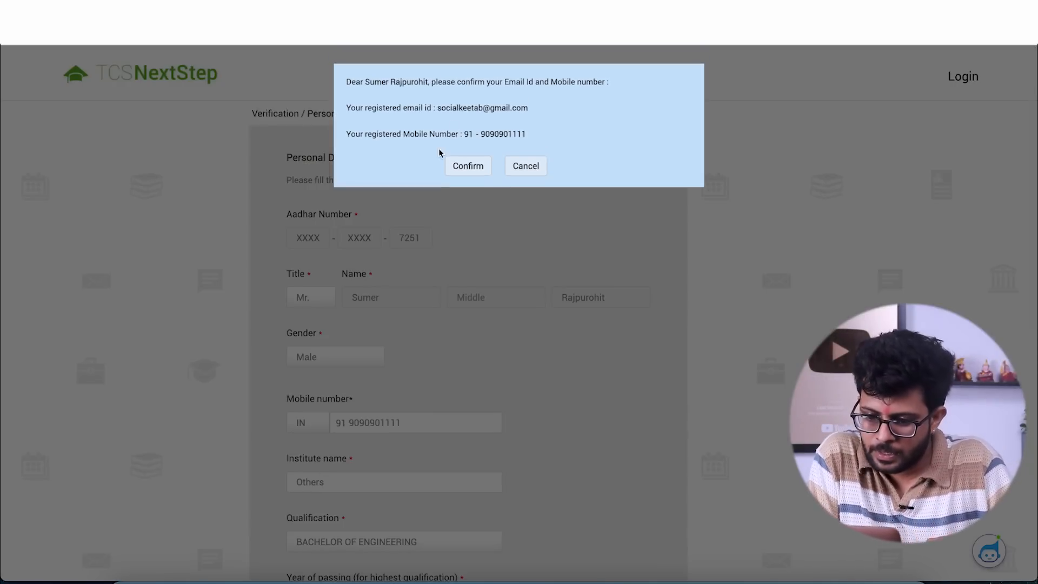
pyautogui.click(468, 168)
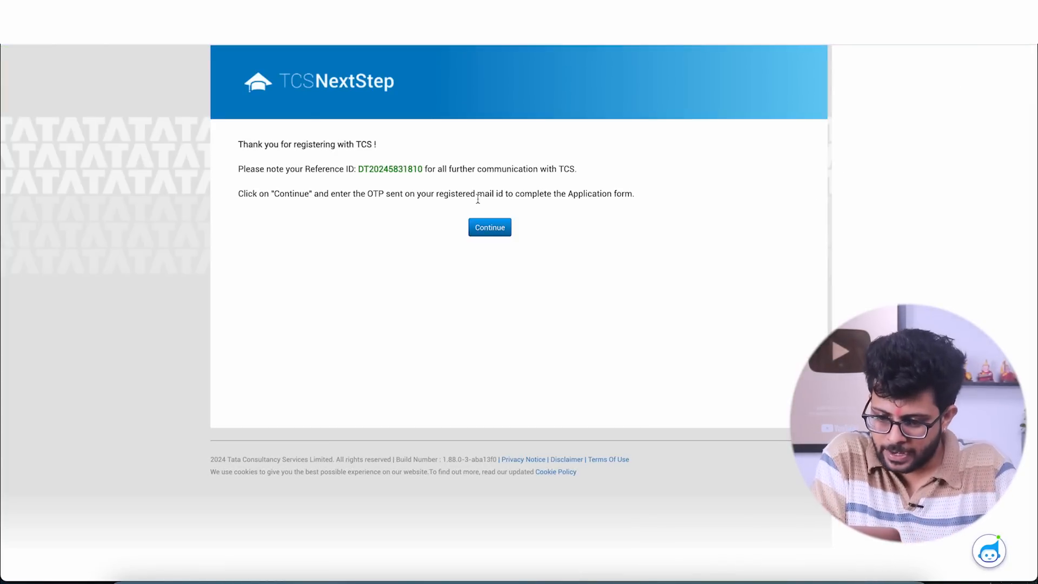
# - Continue from the registration acknowledgement and complete the image captcha to request the login OTP
pyautogui.click(488, 234)
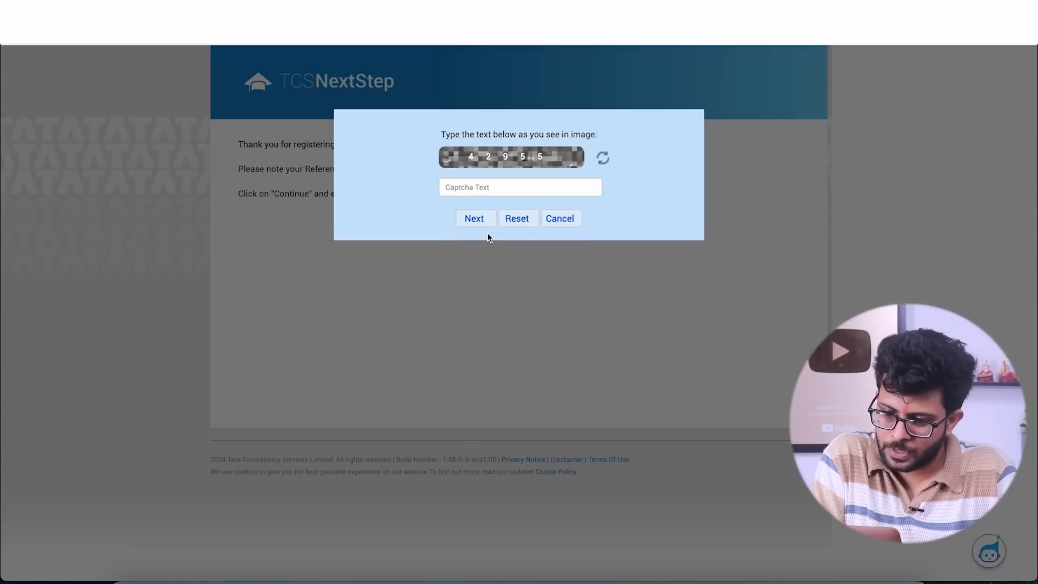
pyautogui.click(469, 189)
pyautogui.write('429')
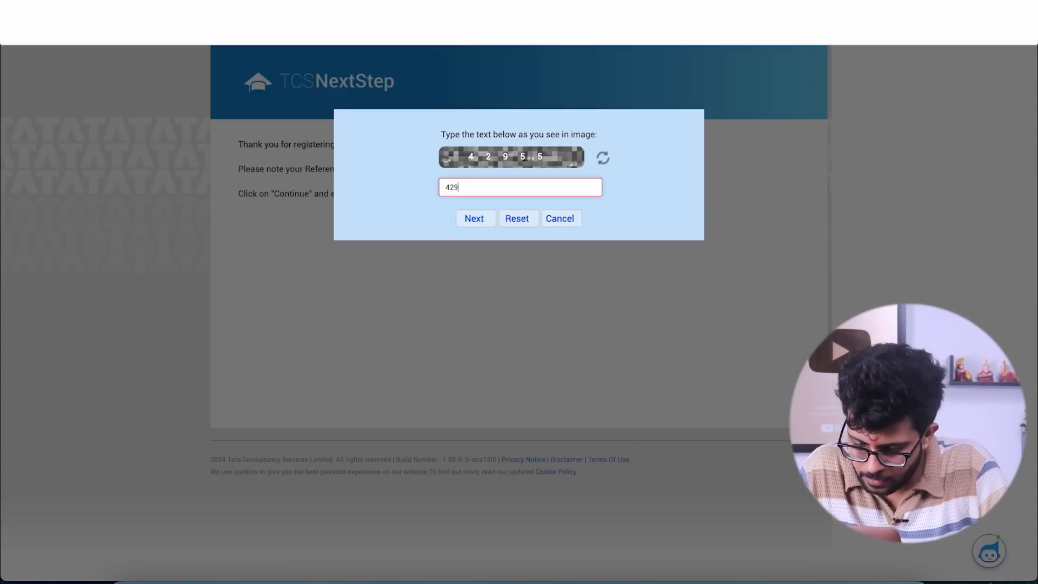
pyautogui.write('55')
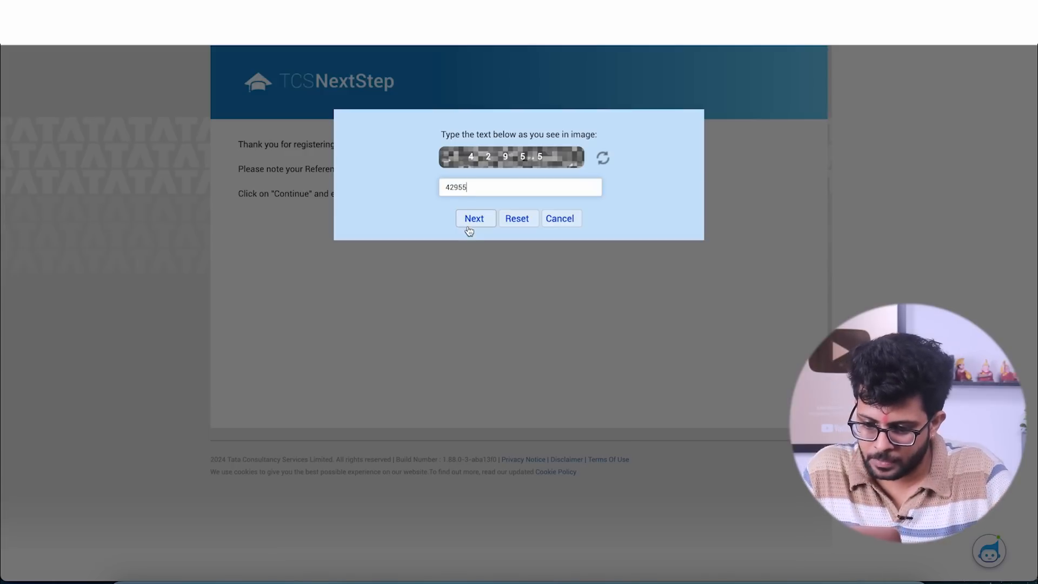
pyautogui.click(468, 226)
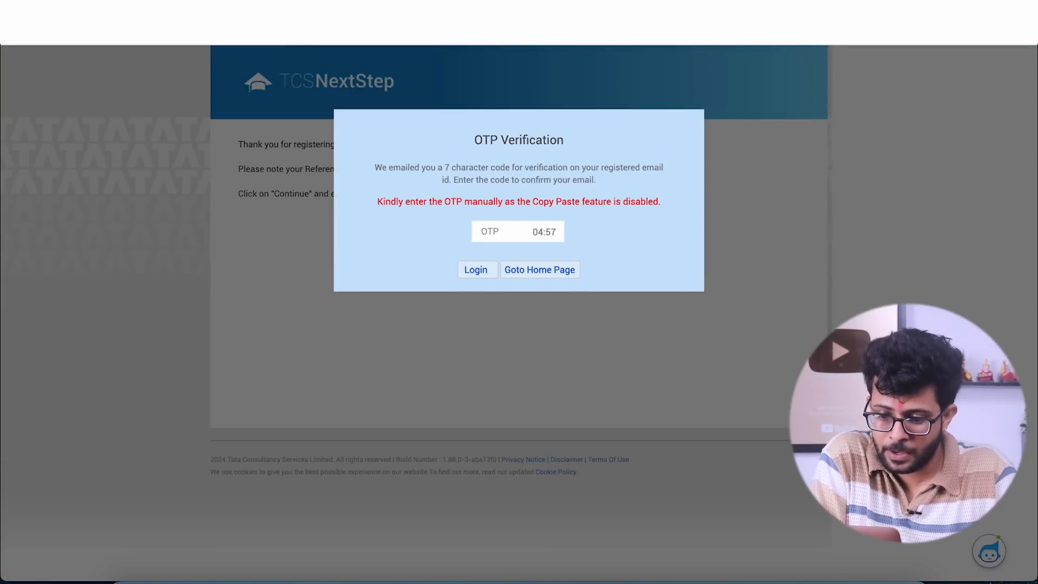
# - Switch to Gmail and open the newest "TCS NextStep: Login Email ID Verification" message to read the OTP
pyautogui.click(216, 12)
pyautogui.click(175, 99)
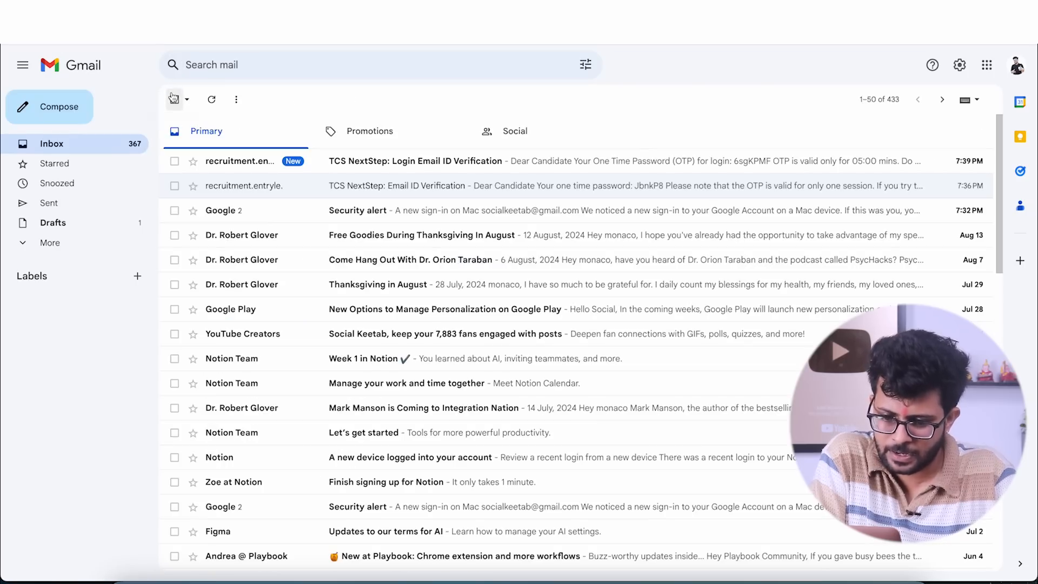
pyautogui.click(402, 163)
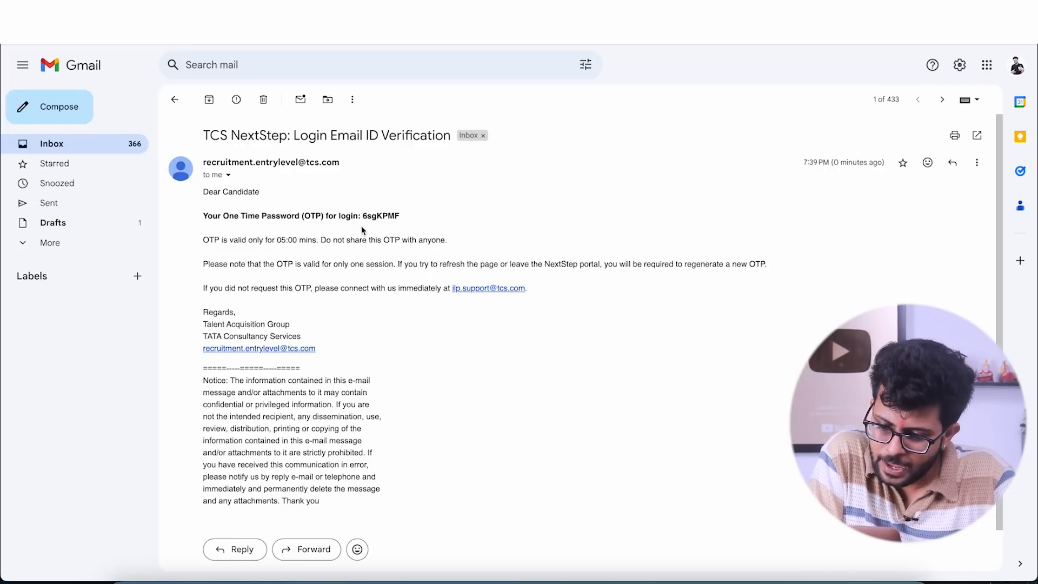
# - Return to TCS NextStep, enter the emailed one-time password in the OTP verification dialog and log in
pyautogui.hotkey('ctrl', 'Tab')
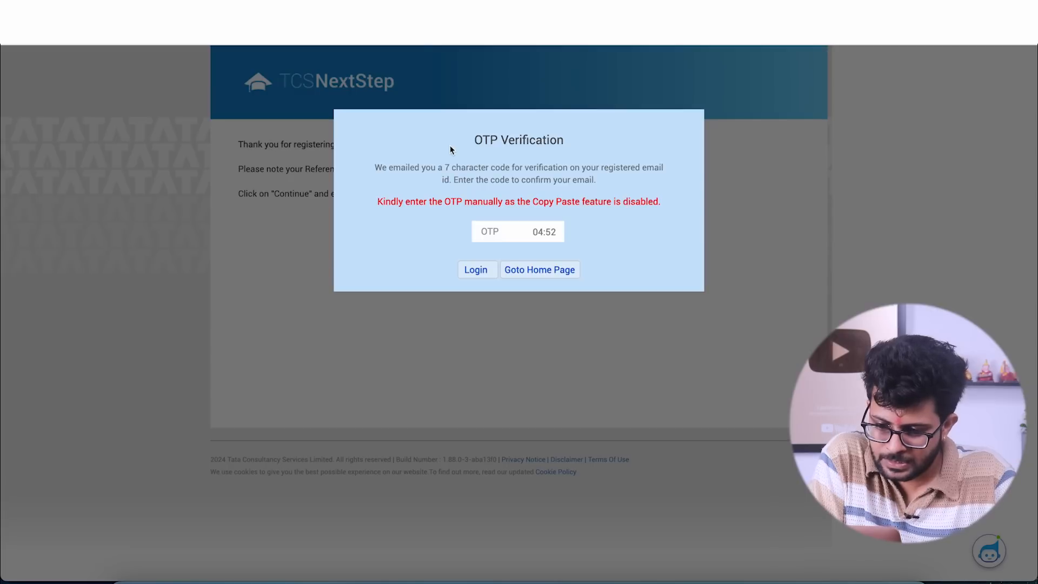
pyautogui.click(503, 233)
pyautogui.write('•••')
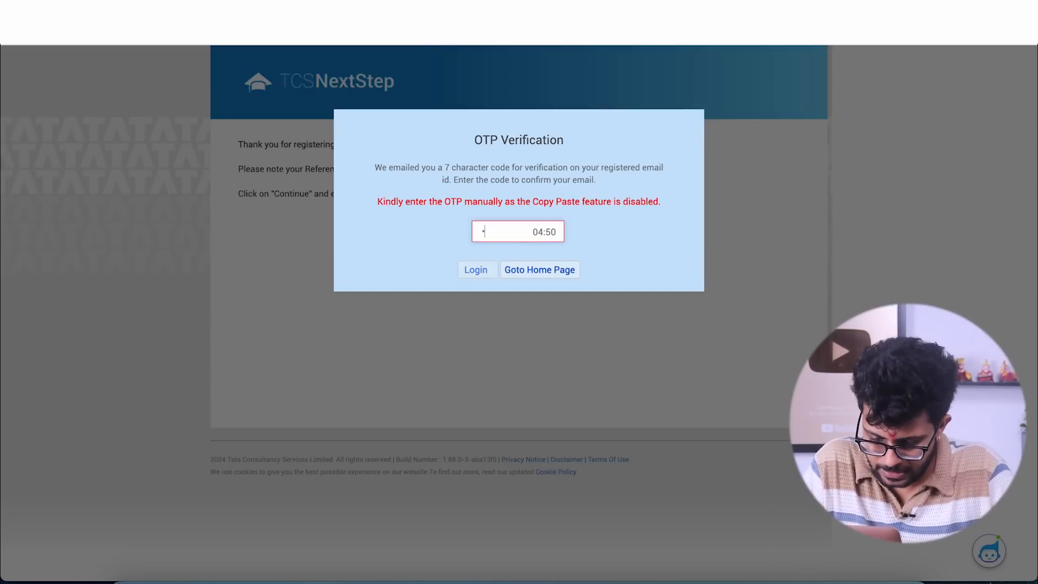
pyautogui.write('••••')
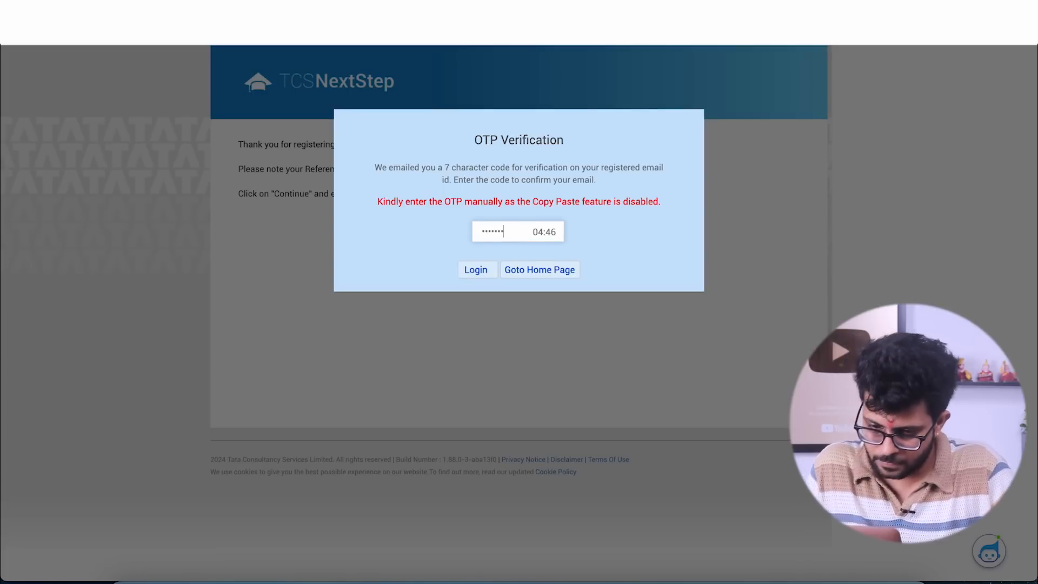
pyautogui.click(477, 270)
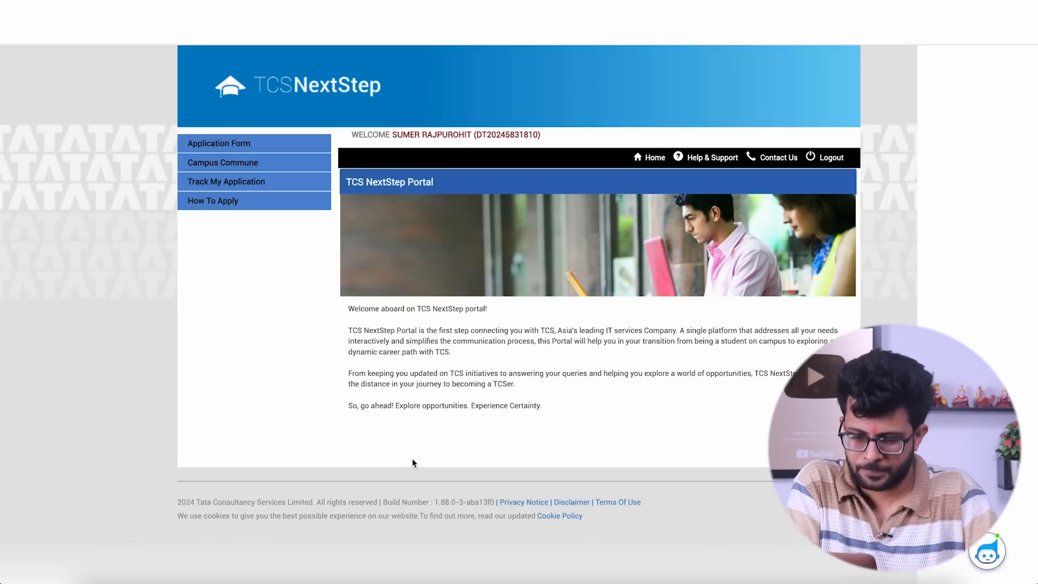
# - Open the candidate's application form and start filling it in from the instructions page
pyautogui.click(216, 144)
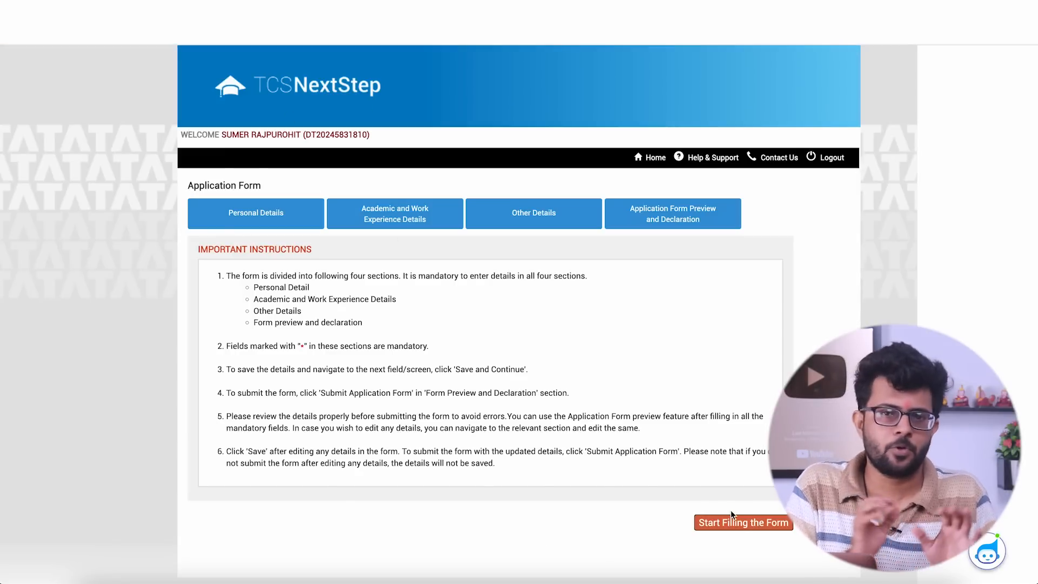
pyautogui.click(737, 523)
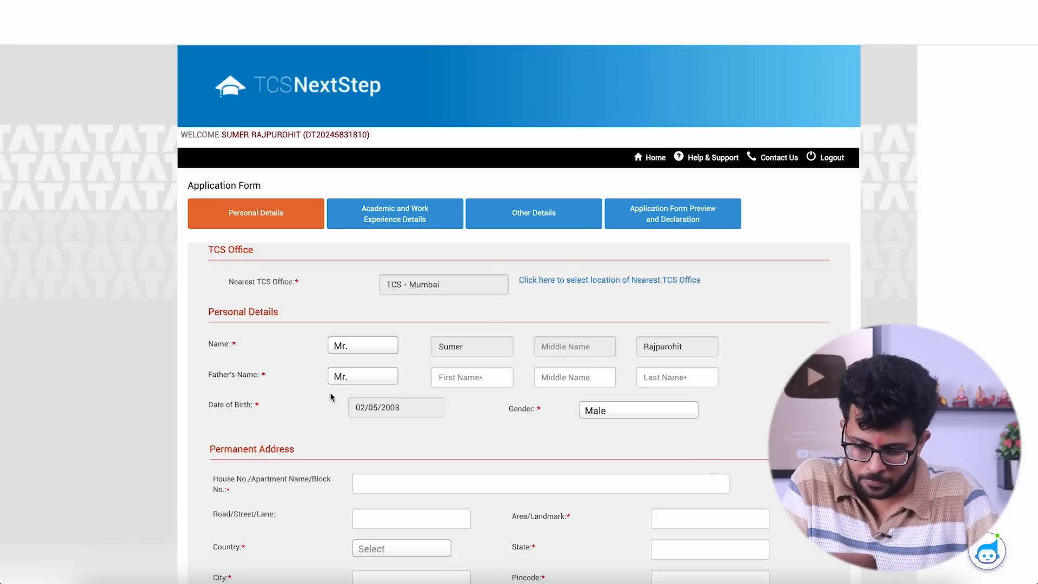
# - Enter the father's first and last name in the Personal Details section of the application form
pyautogui.scroll(-1, 332, 397)
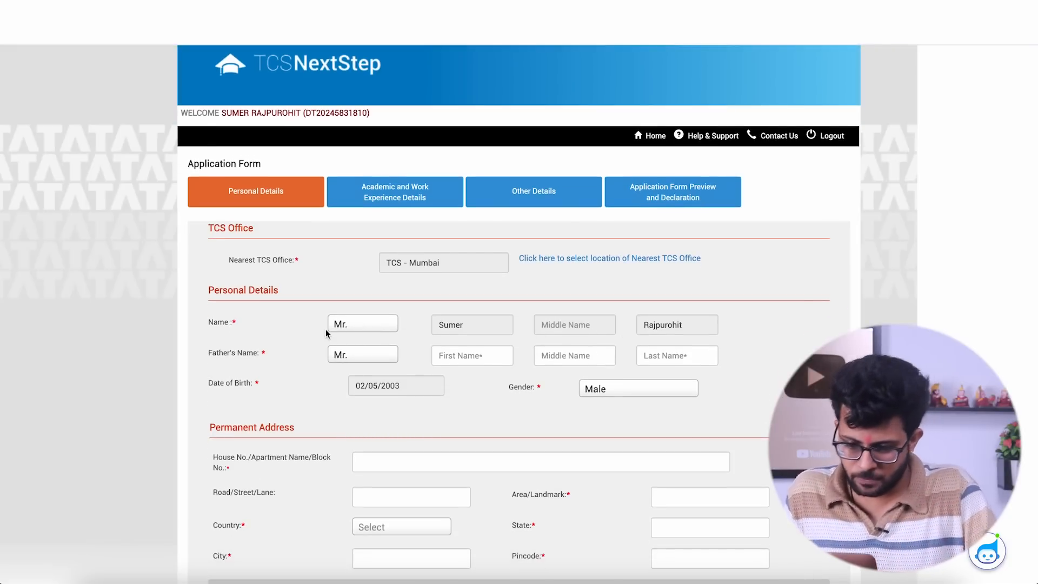
pyautogui.click(458, 361)
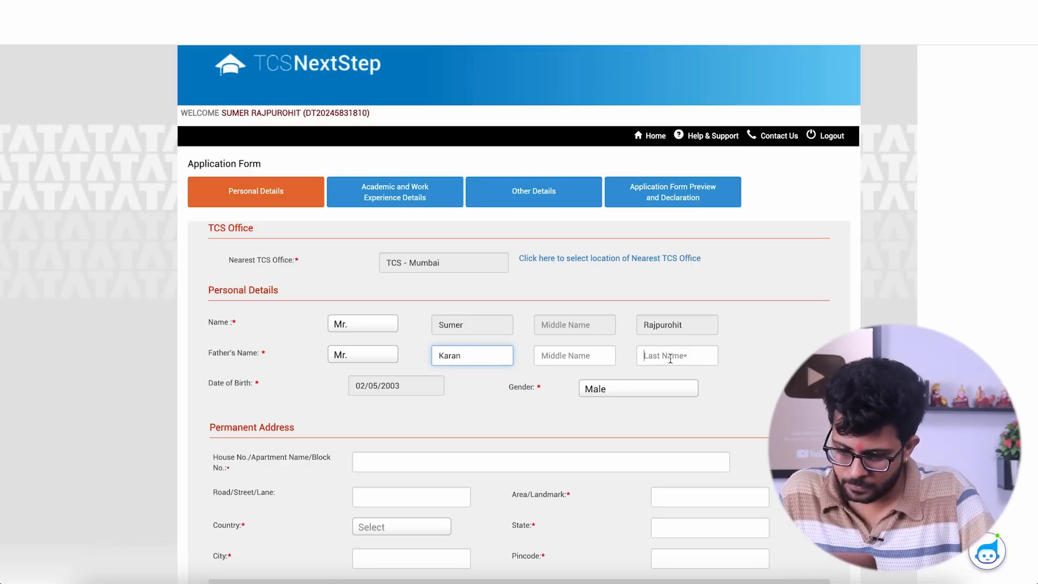
pyautogui.click(670, 359)
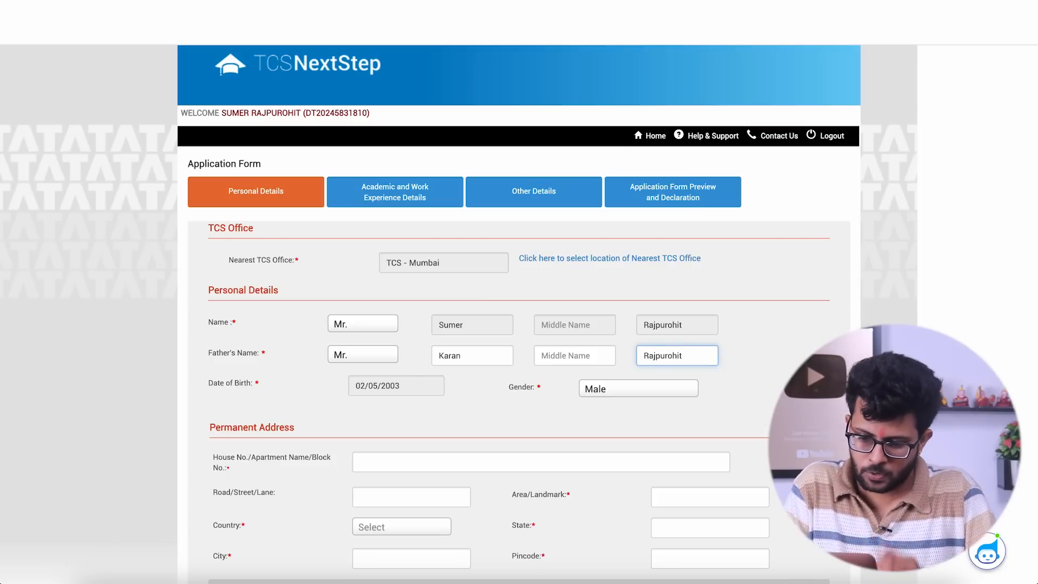
# - Fill in the permanent address's house or apartment details and its area or landmark
pyautogui.scroll(-2, 522, 407)
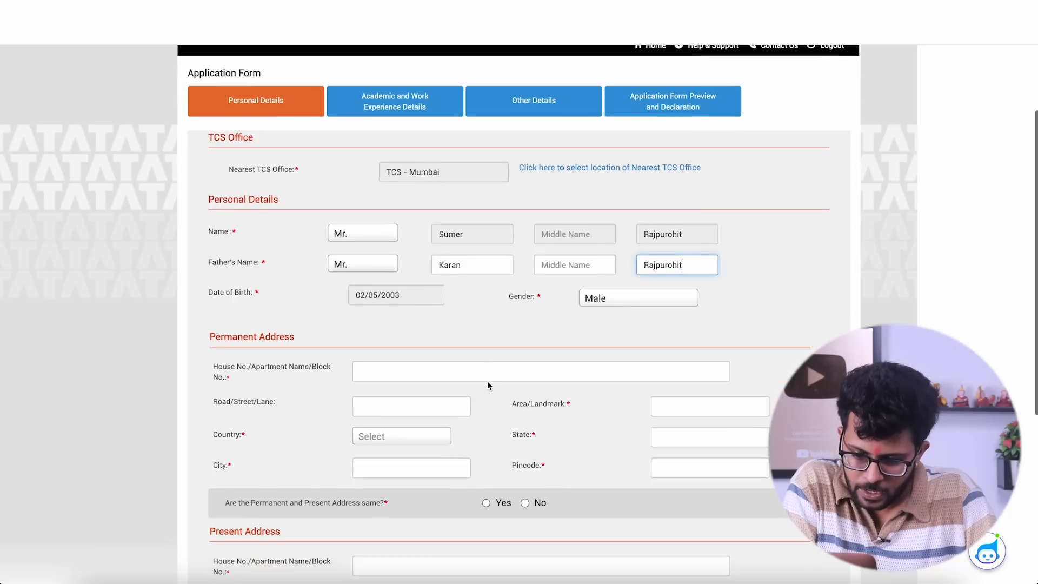
pyautogui.click(434, 369)
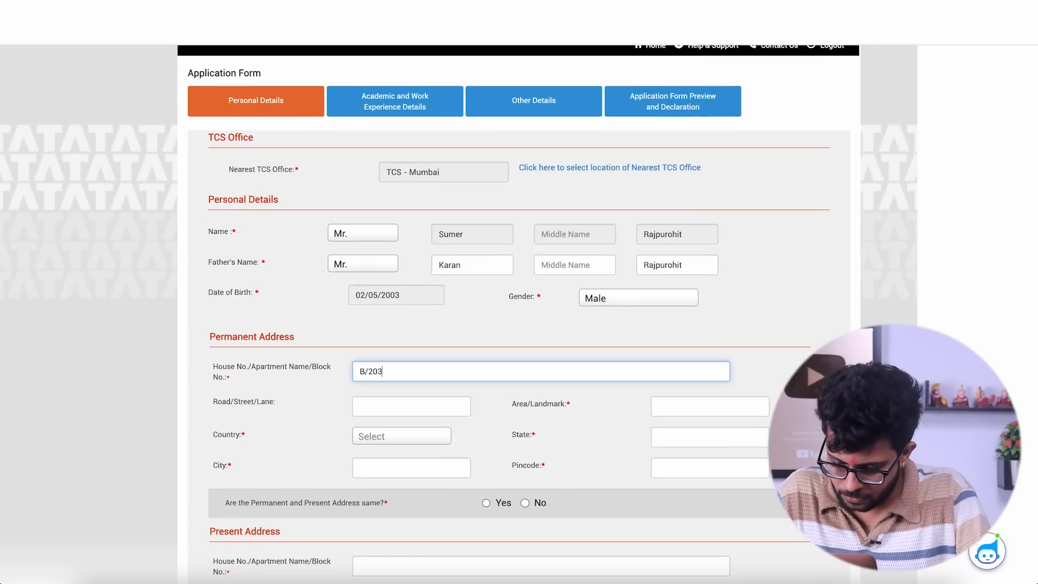
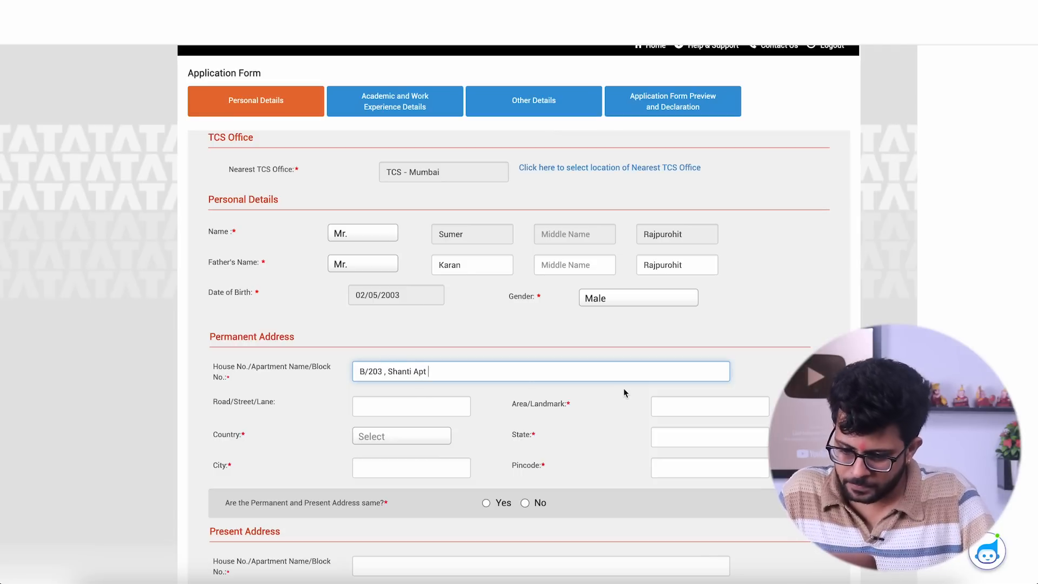
pyautogui.click(672, 404)
pyautogui.write('Centea')
pyautogui.press('BackSpace')
pyautogui.write('ral Parl')
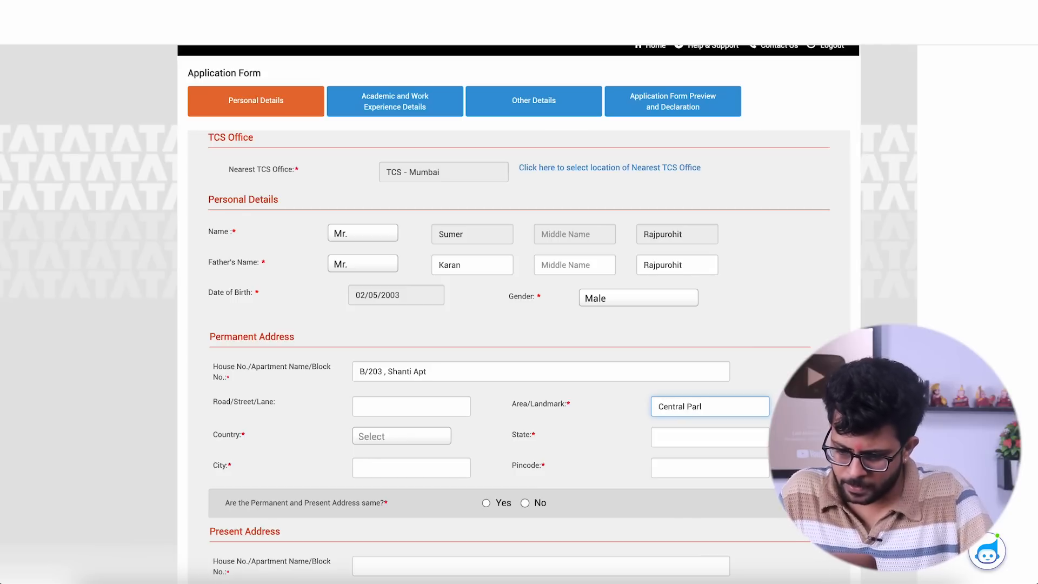
pyautogui.press('BackSpace')
pyautogui.write('k')
# - Set the permanent address's country to India and enter its state, city and pincode
pyautogui.scroll(-1, 508, 407)
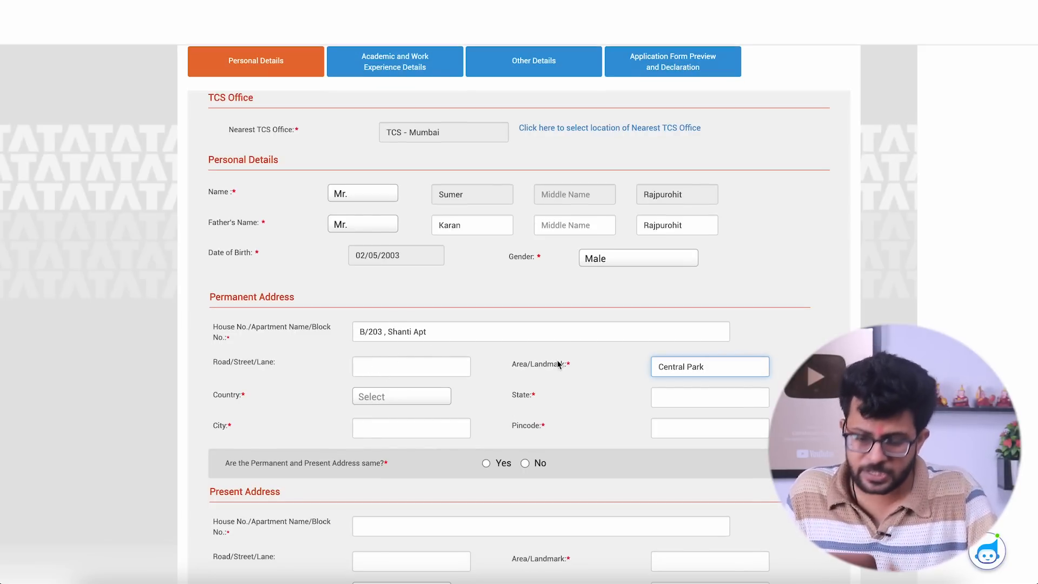
pyautogui.scroll(-1, 557, 359)
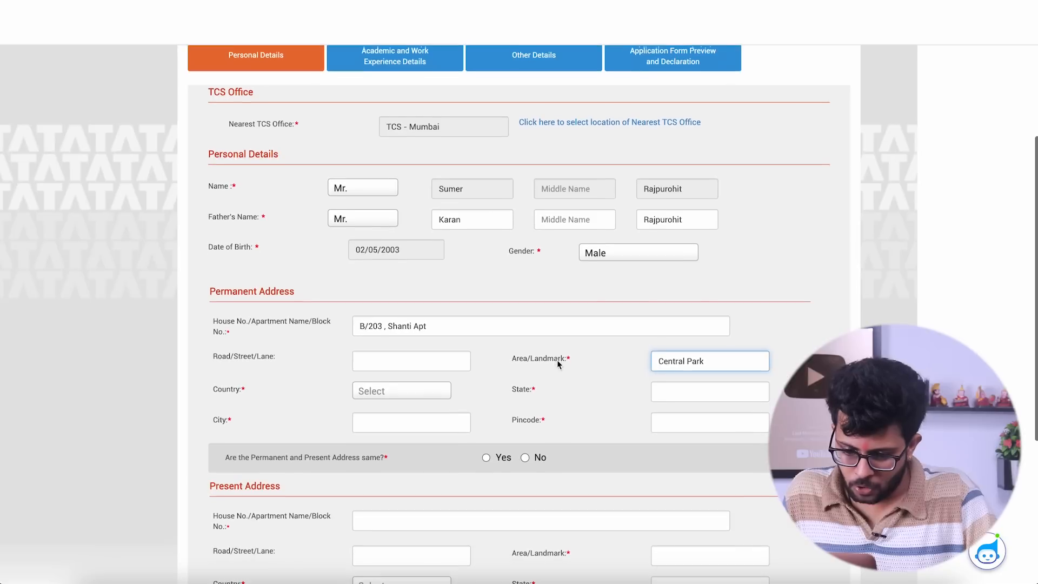
pyautogui.click(399, 394)
pyautogui.write('india')
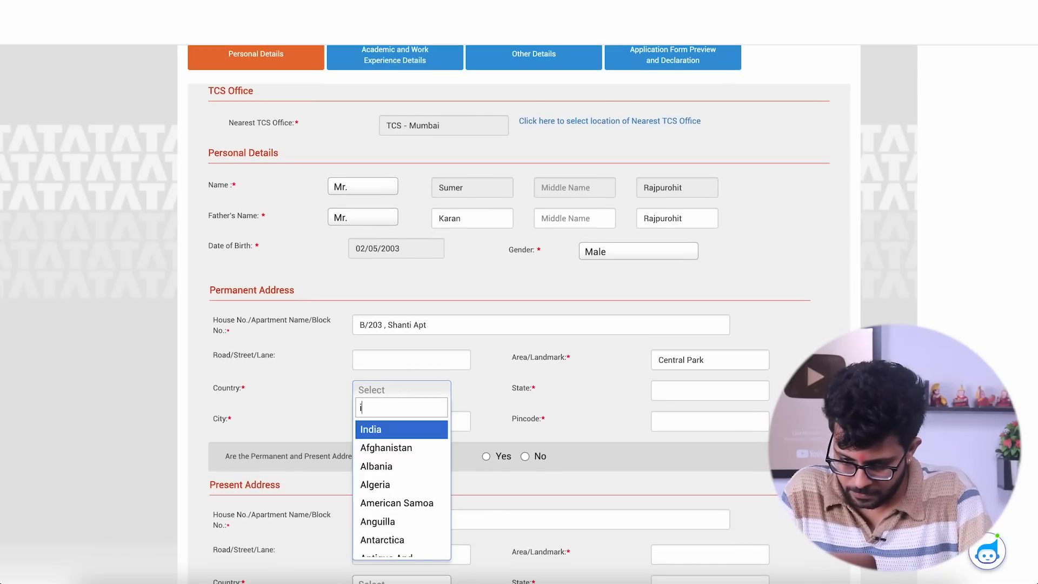
pyautogui.click(394, 428)
pyautogui.click(681, 397)
pyautogui.write('Mah')
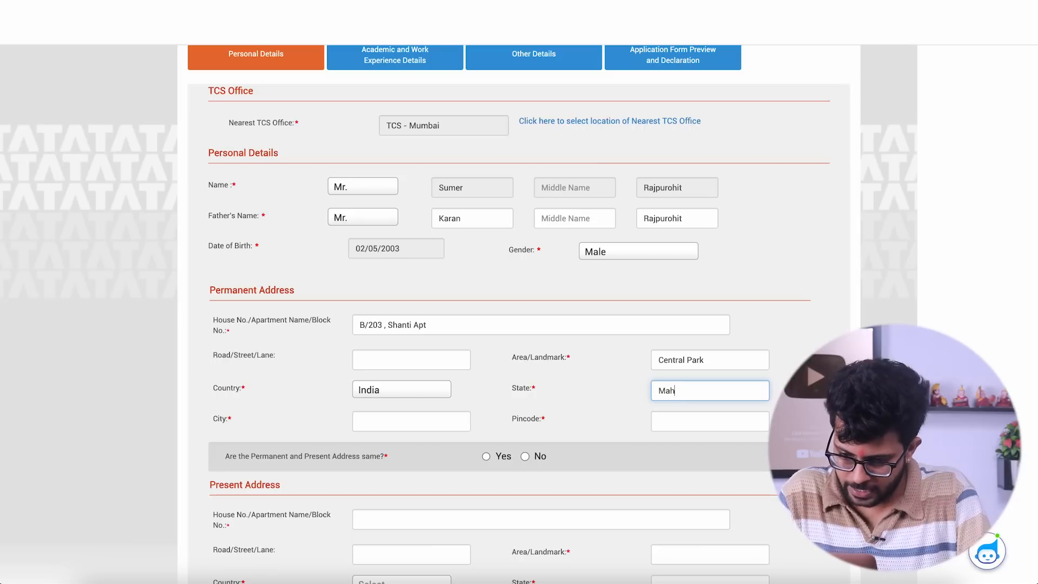
pyautogui.write('arashtra')
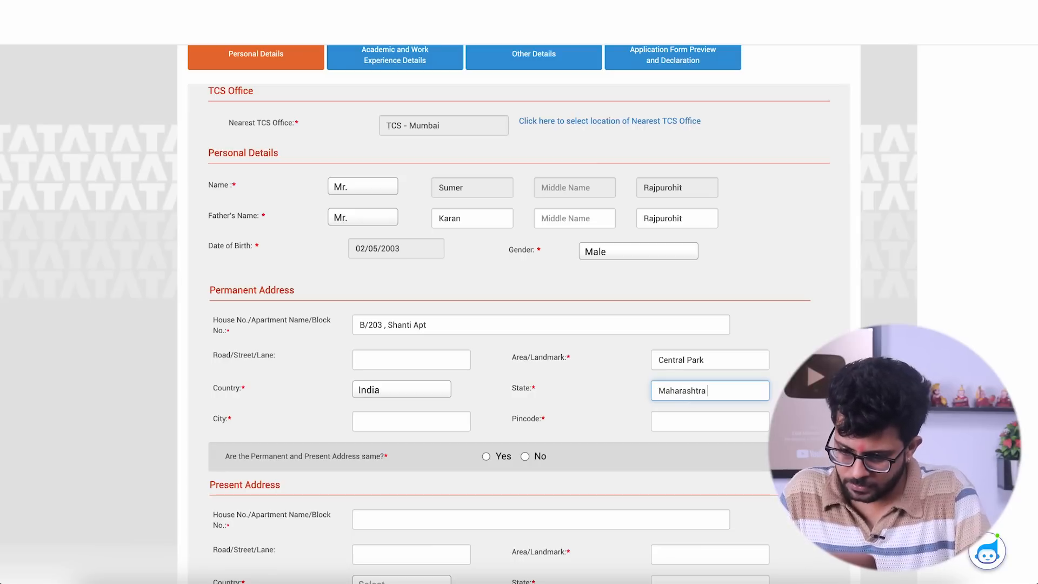
pyautogui.click(397, 420)
pyautogui.write('Mumbai')
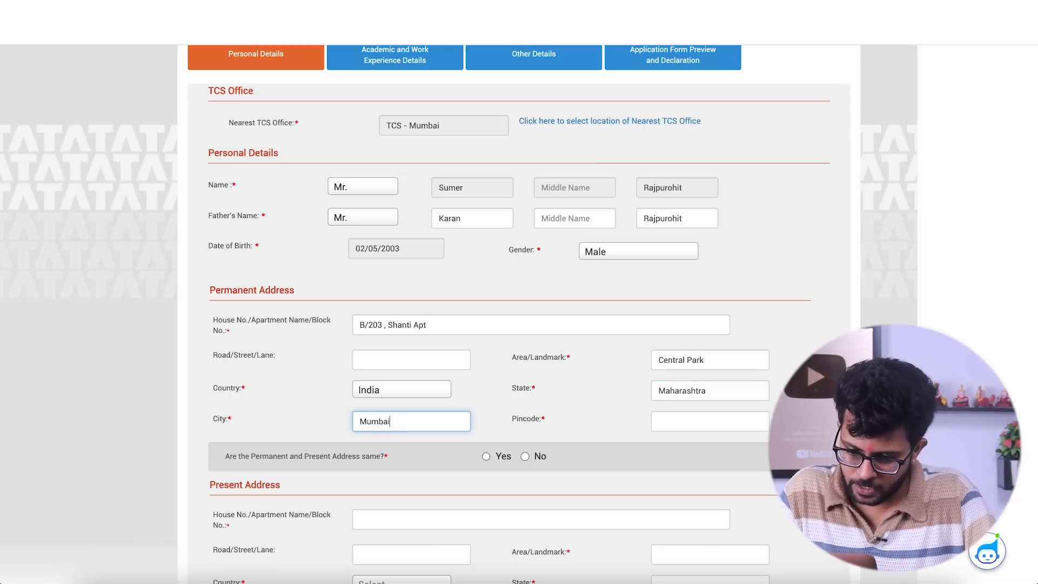
pyautogui.click(692, 418)
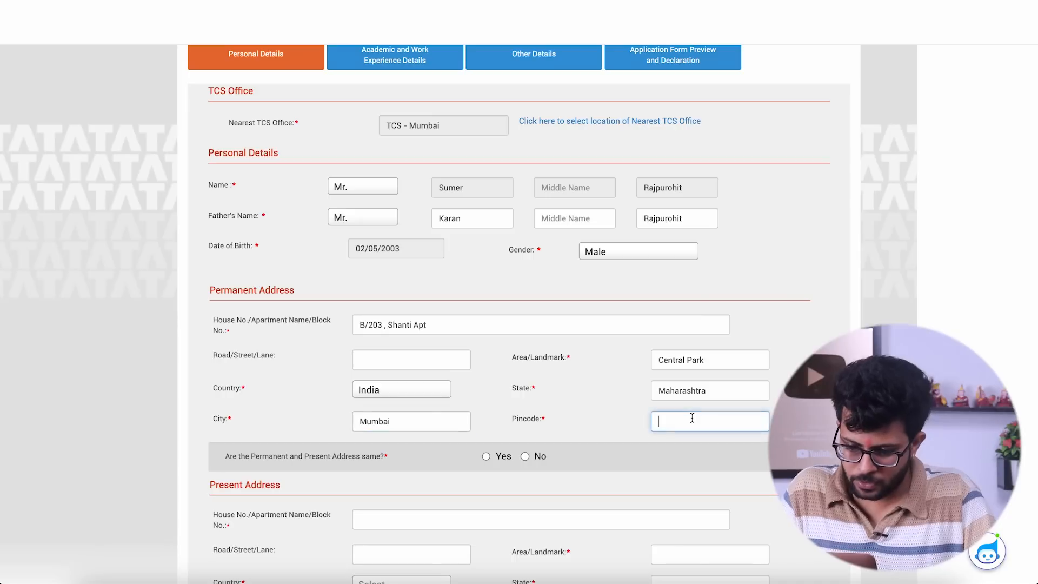
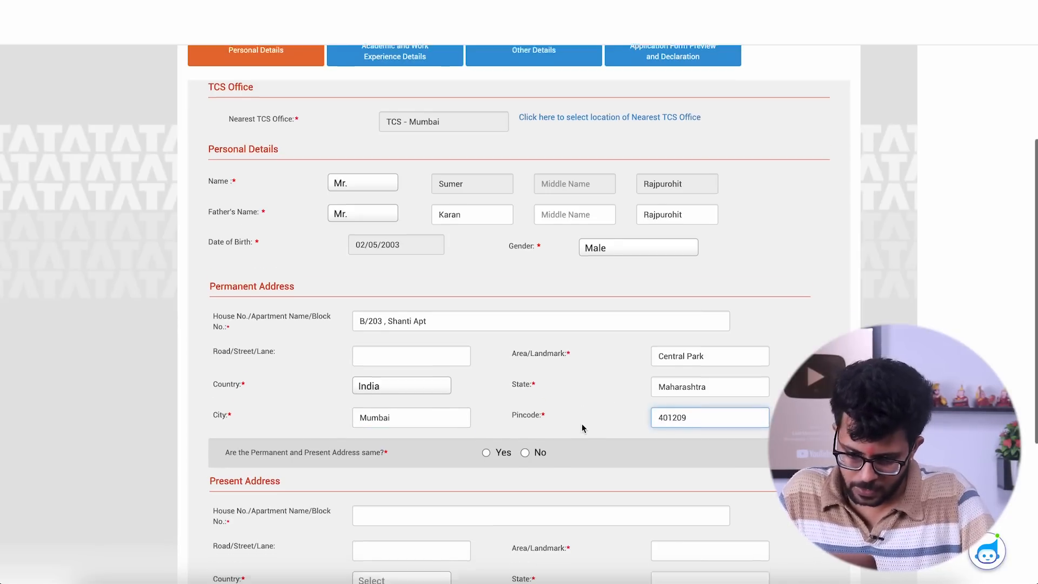
# - Mark the present address as the same as the permanent one, then save the personal details and continue
pyautogui.scroll(-1, 583, 428)
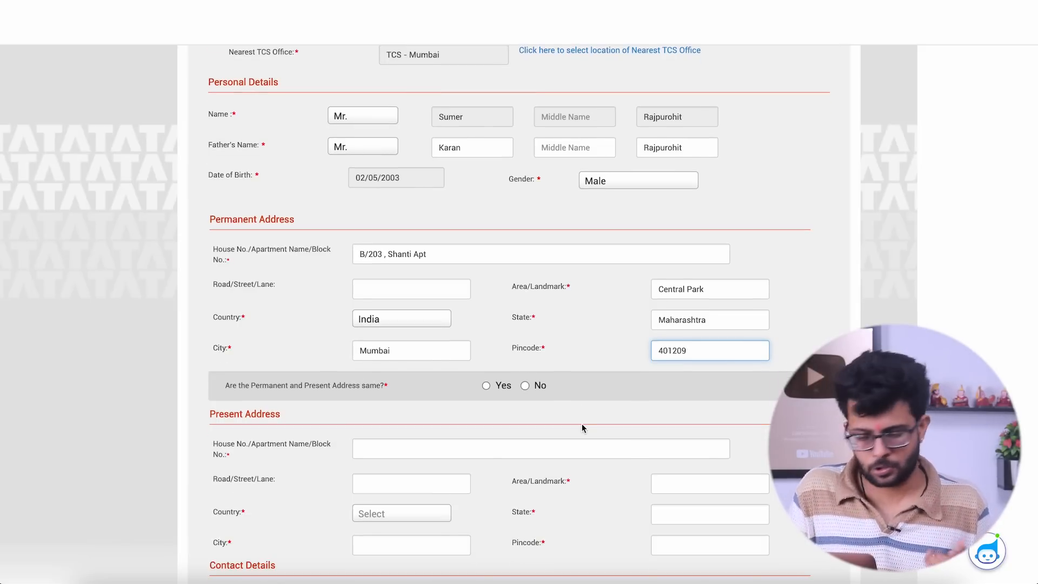
pyautogui.click(487, 386)
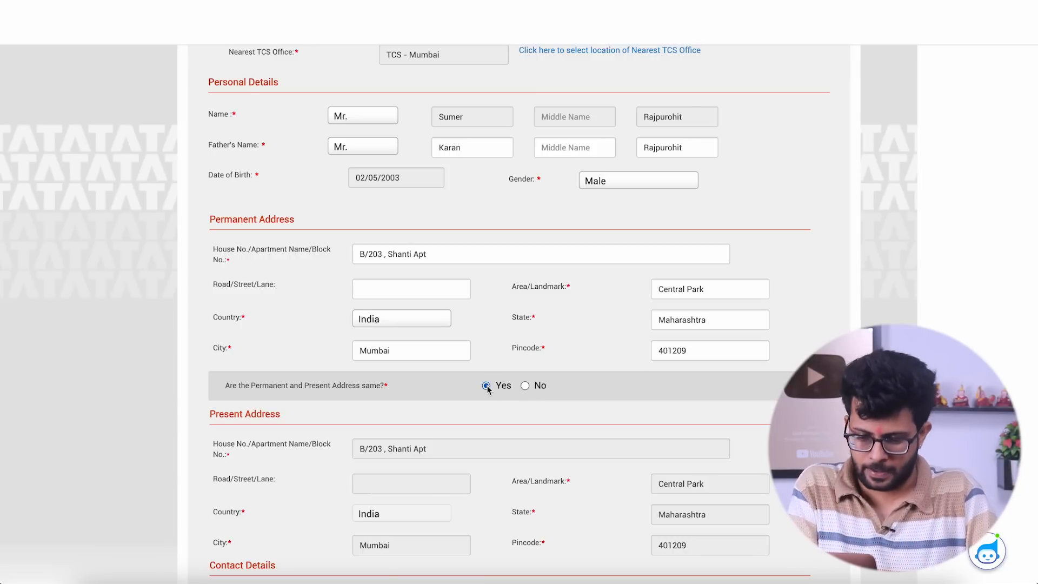
pyautogui.scroll(-3, 486, 387)
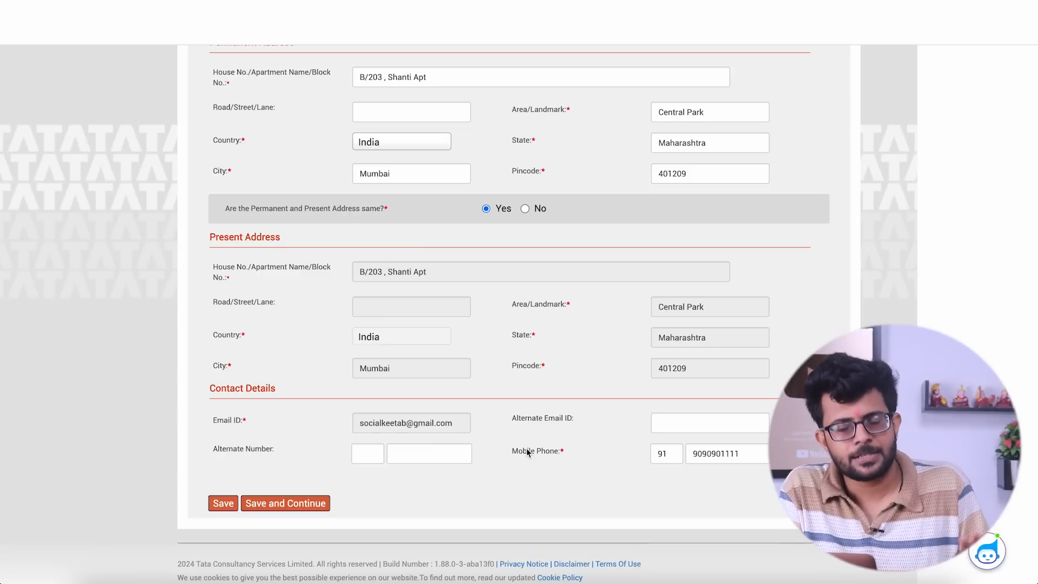
pyautogui.click(263, 503)
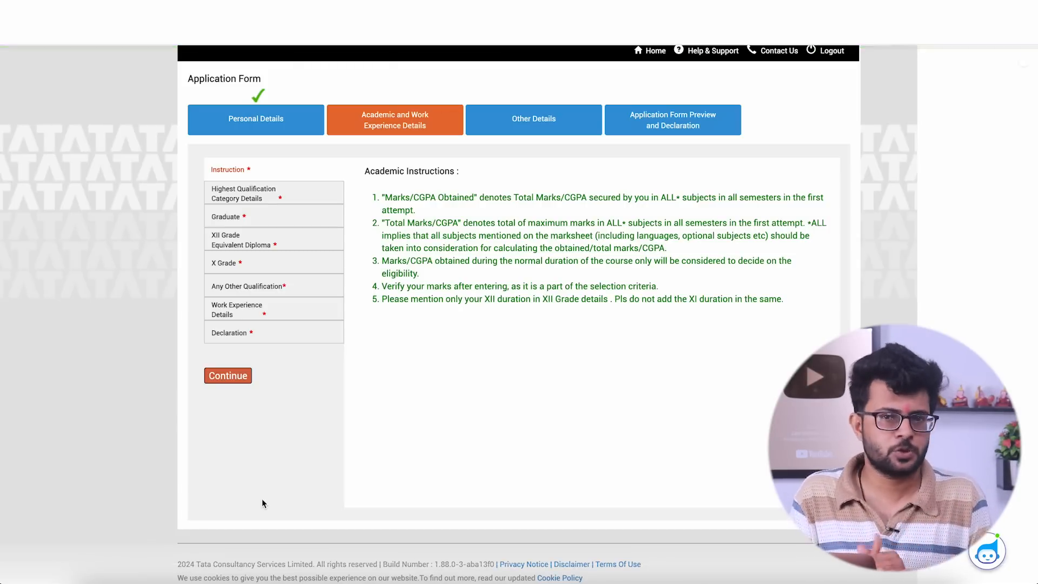
# - In the highest qualification details, enter "St John College of Engineering and Technology" as the institute name, then save and continue
pyautogui.click(226, 193)
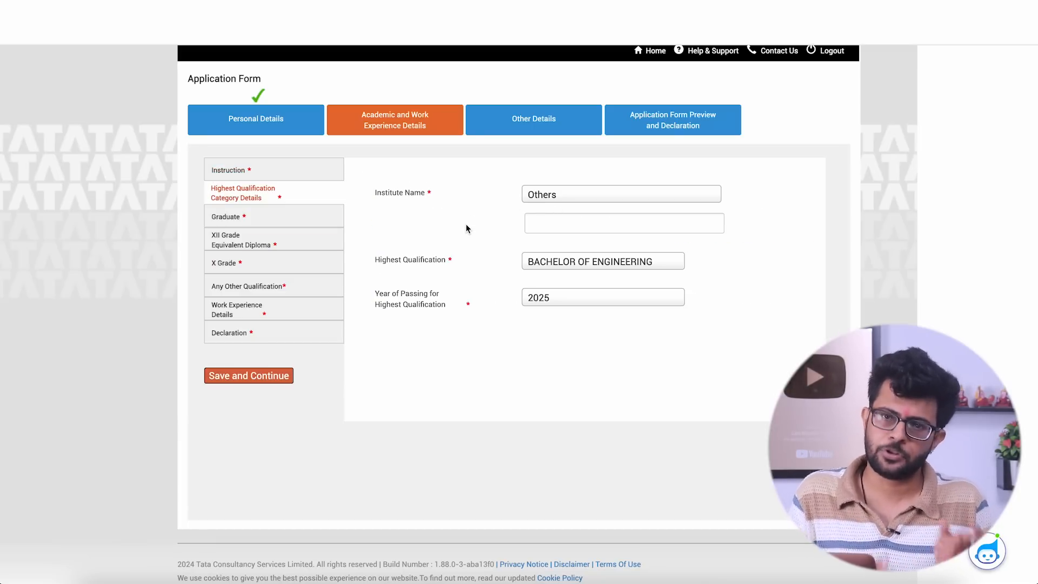
pyautogui.click(560, 225)
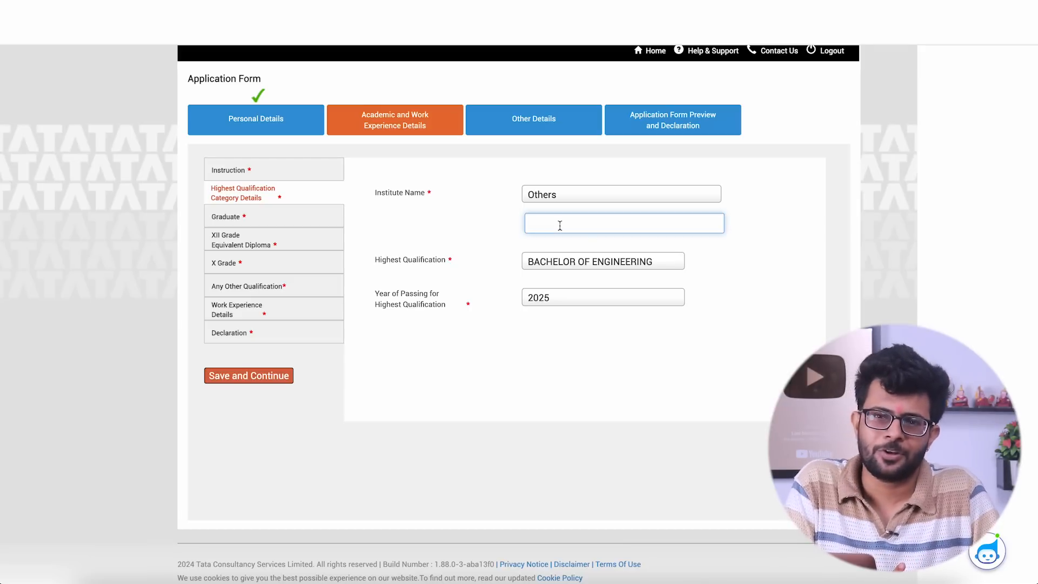
pyautogui.write('St')
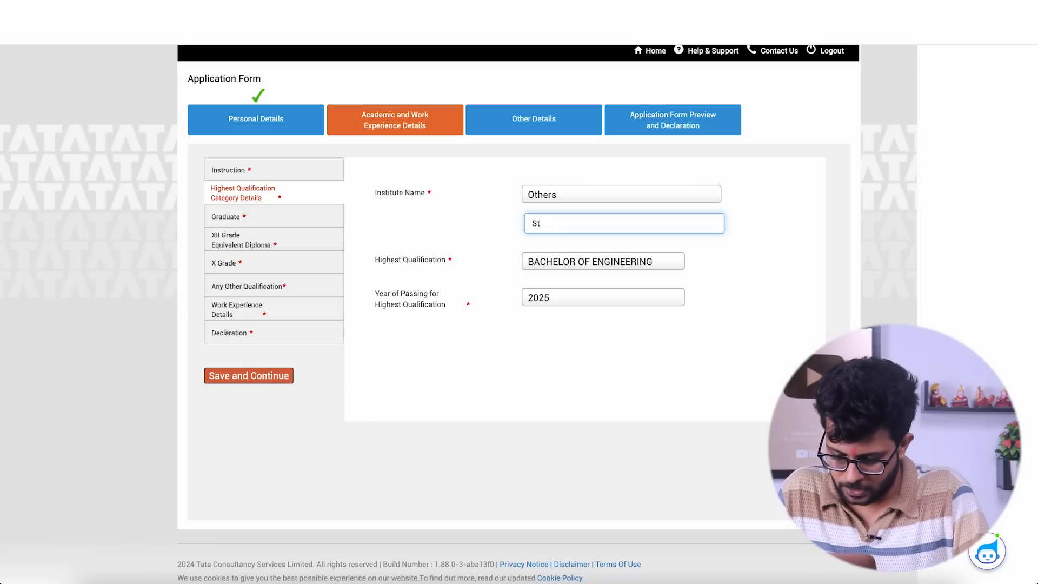
pyautogui.write(' John Coll')
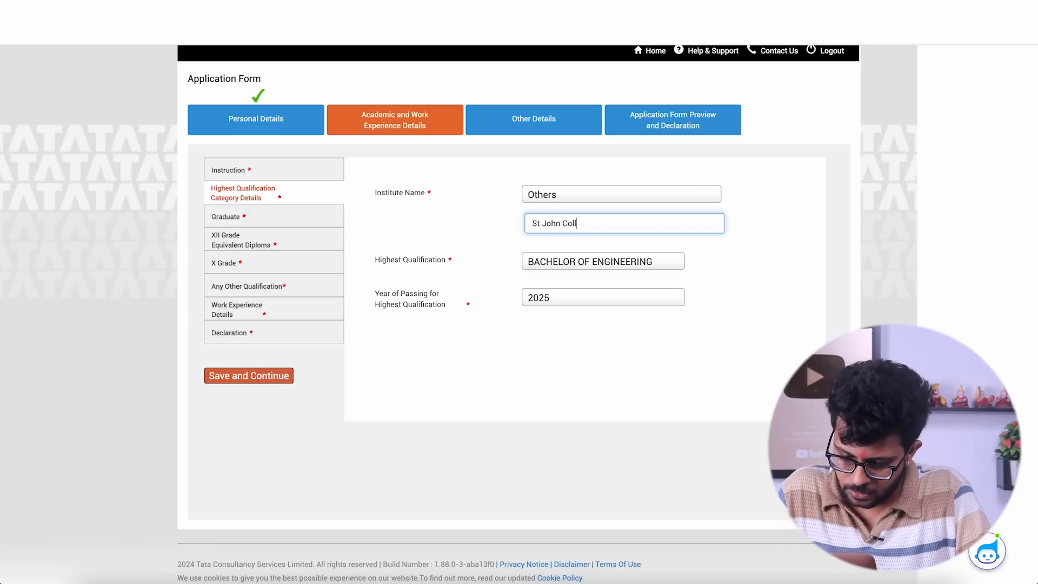
pyautogui.write('ege of Engineering ')
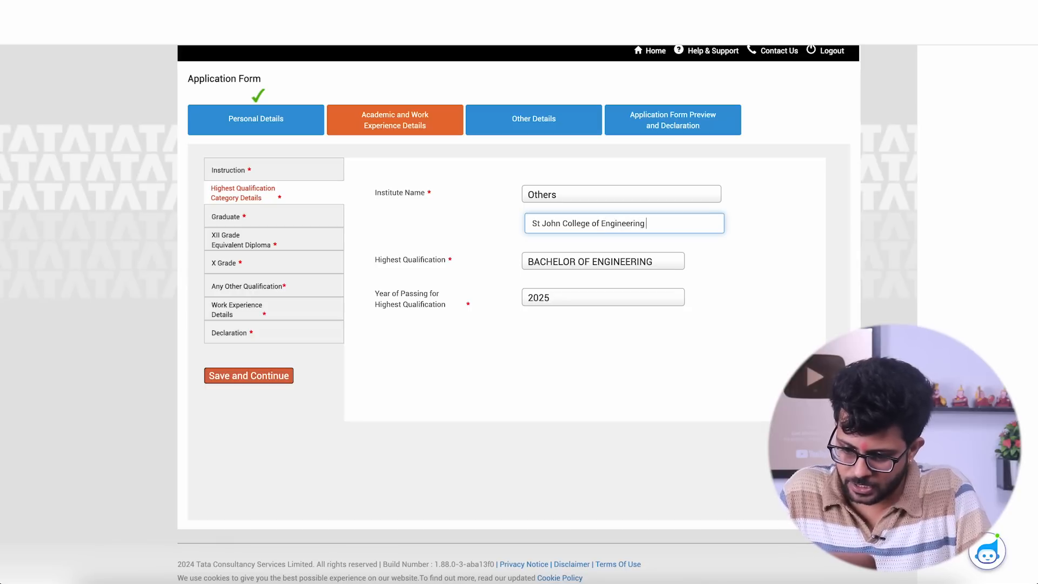
pyautogui.write('and Technology')
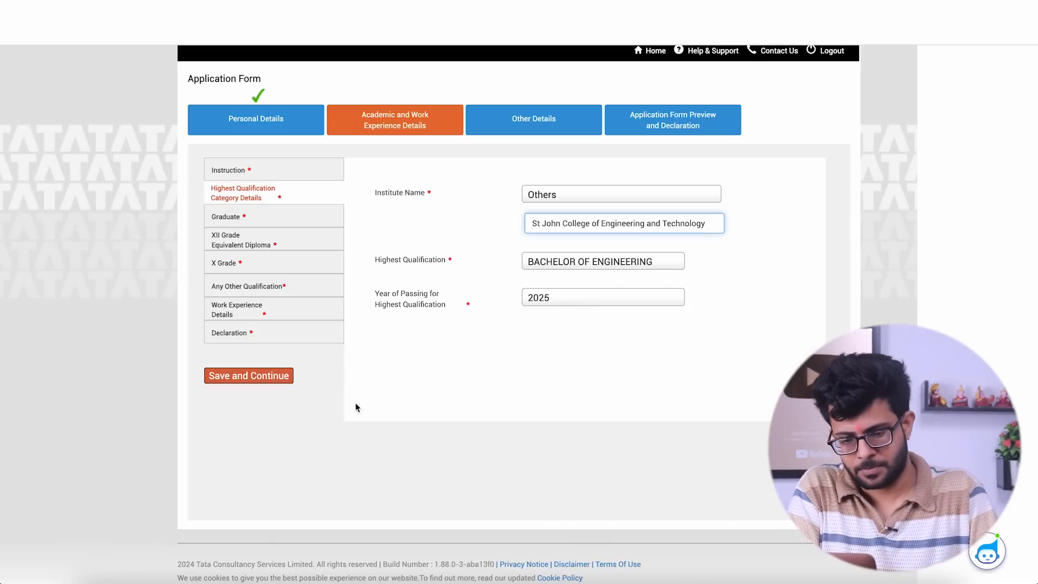
pyautogui.click(249, 378)
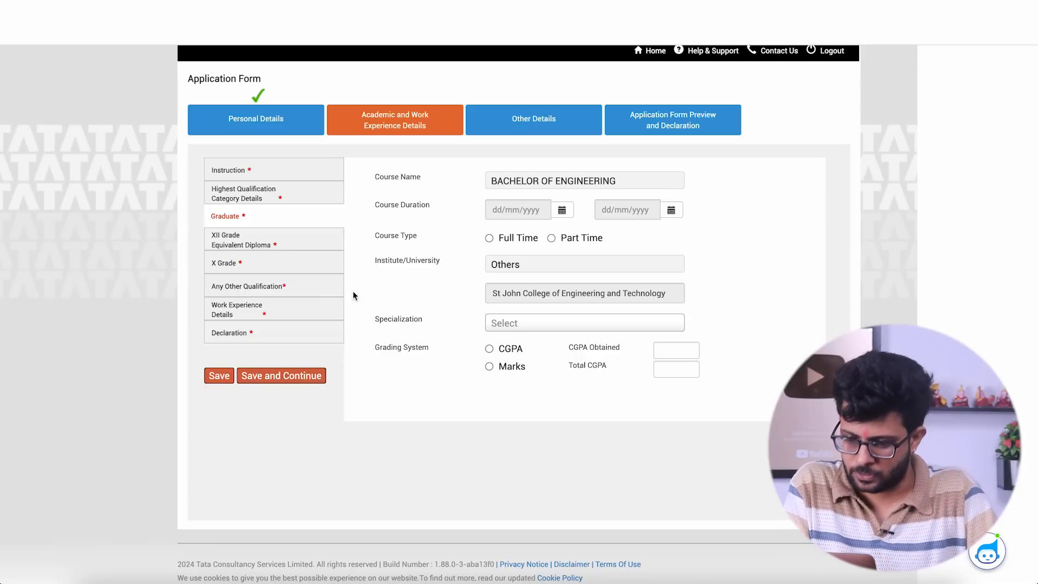
# - Set the start date of the Bachelor of Engineering course duration to 05/05/2021
pyautogui.click(562, 212)
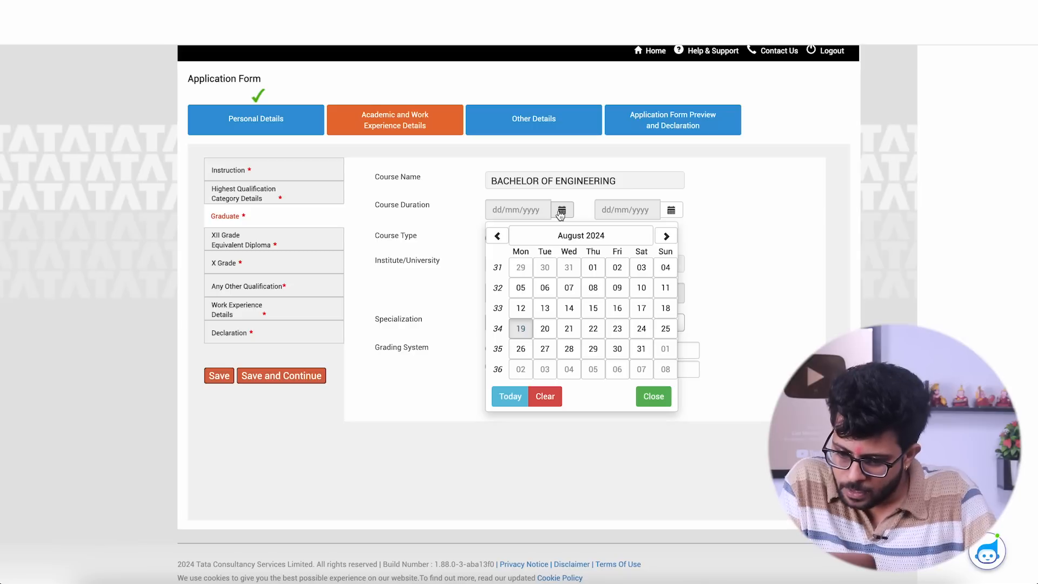
pyautogui.click(496, 237)
pyautogui.click(495, 237)
pyautogui.click(495, 237)
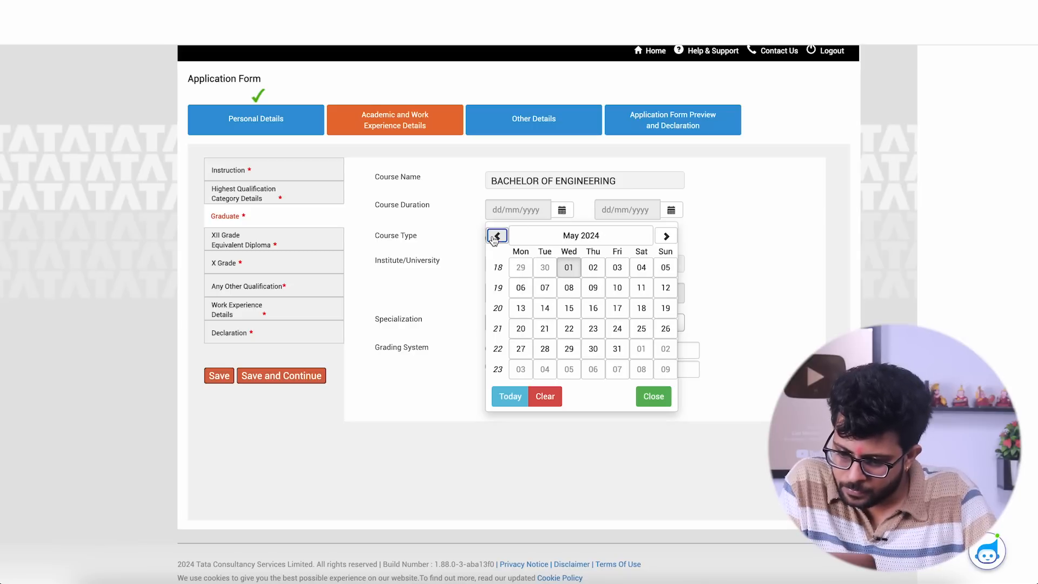
pyautogui.click(592, 239)
pyautogui.click(497, 237)
pyautogui.click(498, 237)
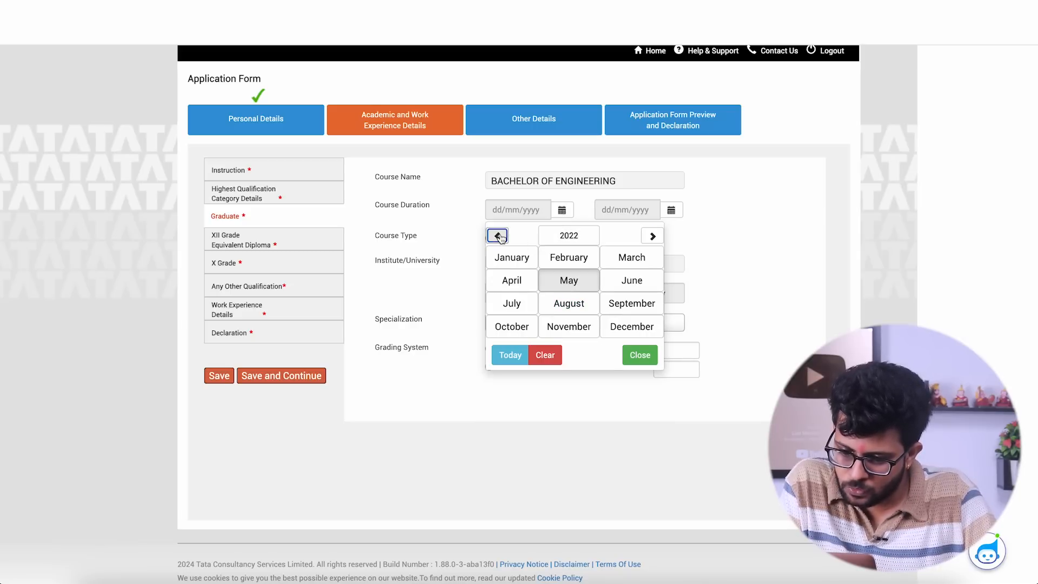
pyautogui.click(568, 280)
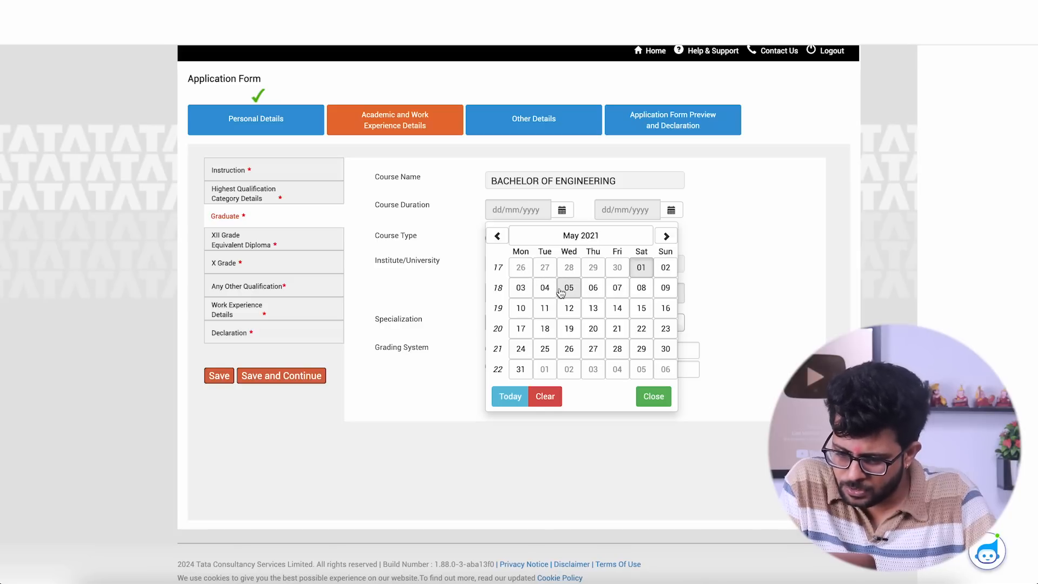
pyautogui.click(568, 287)
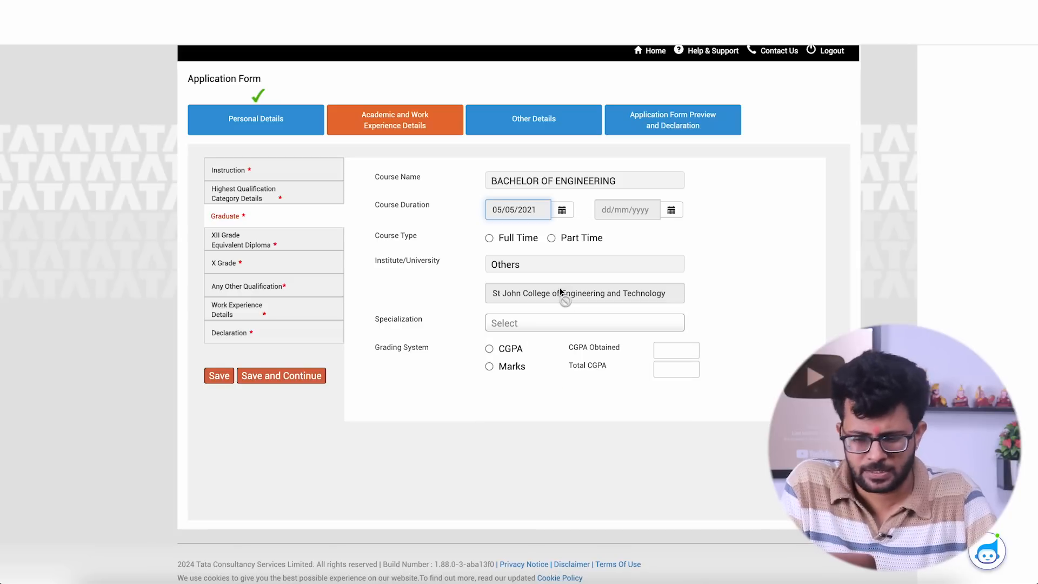
# - Set the end date of the Bachelor of Engineering course duration to 30/04/2025
pyautogui.click(670, 214)
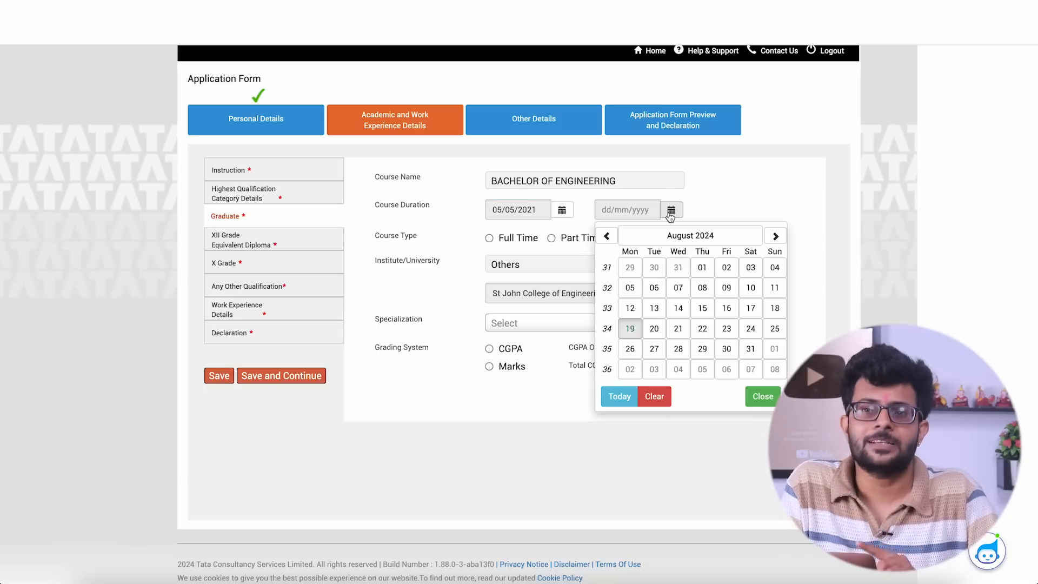
pyautogui.click(680, 236)
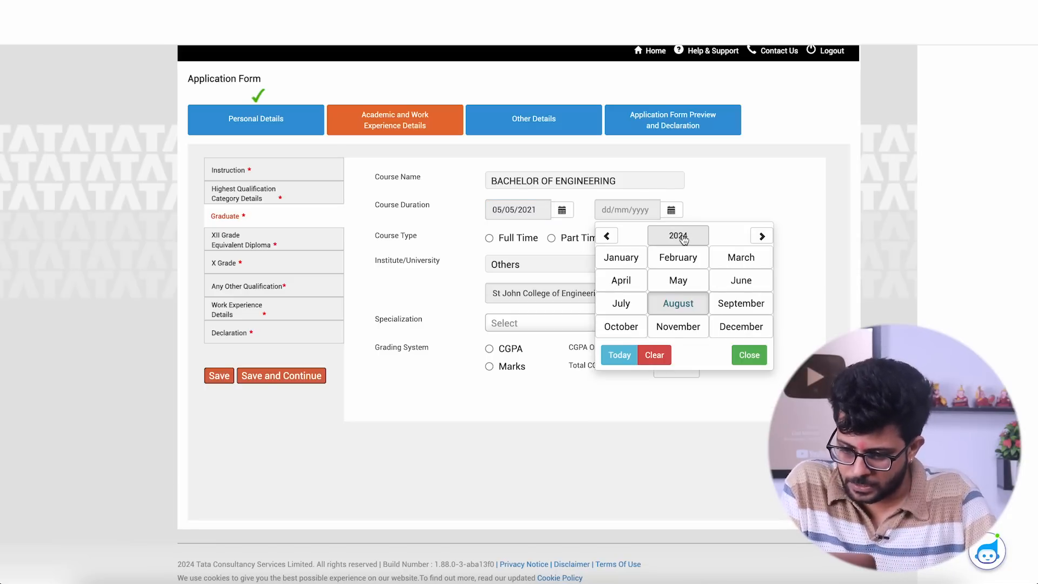
pyautogui.click(684, 238)
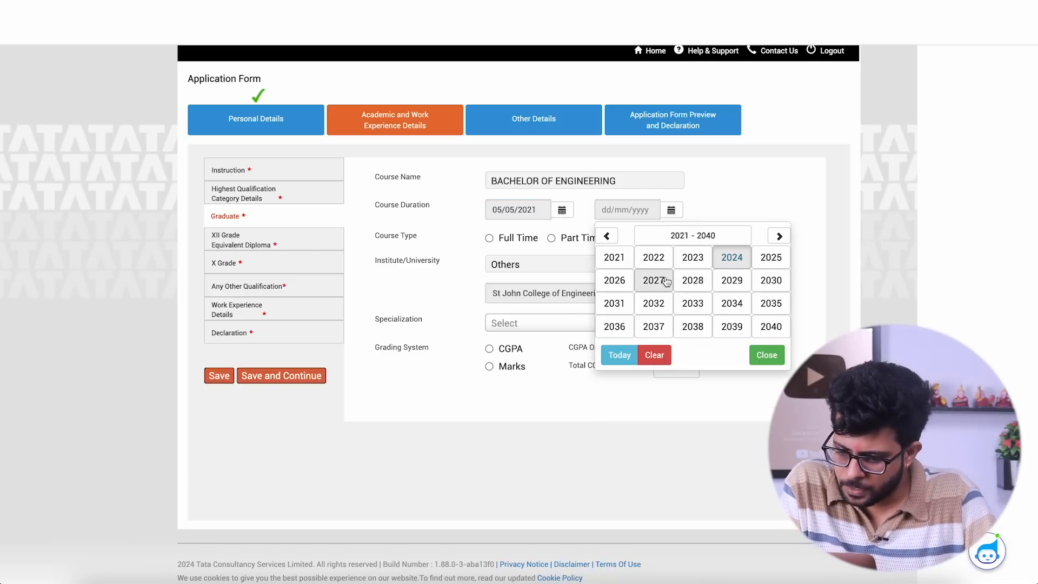
pyautogui.click(766, 264)
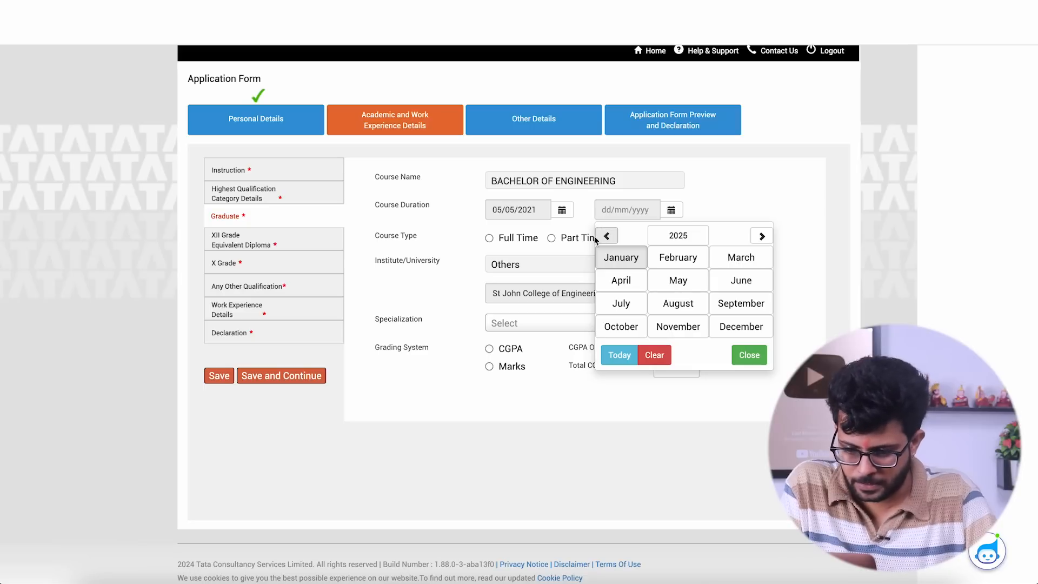
pyautogui.click(620, 281)
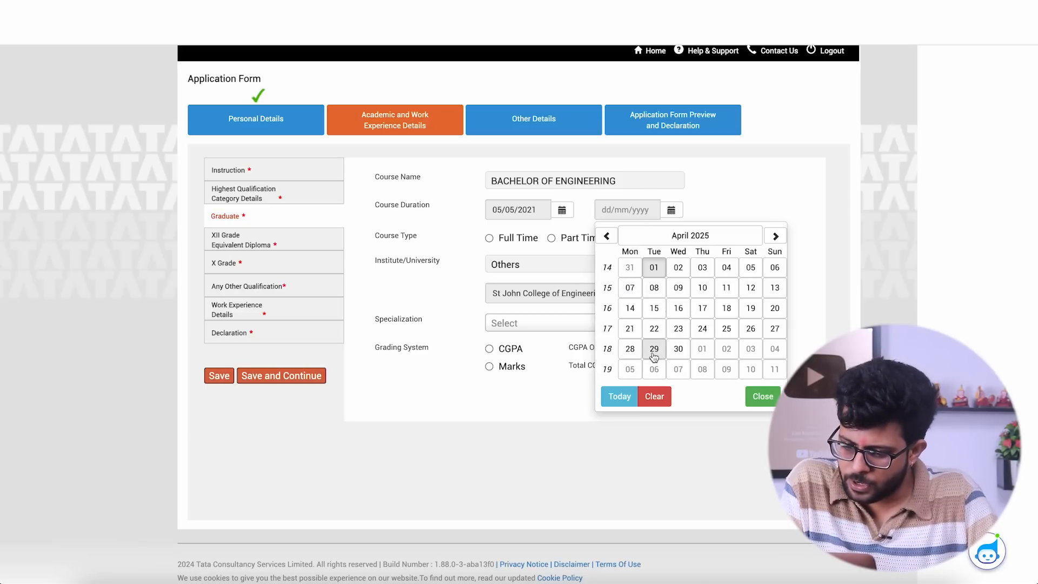
pyautogui.click(677, 349)
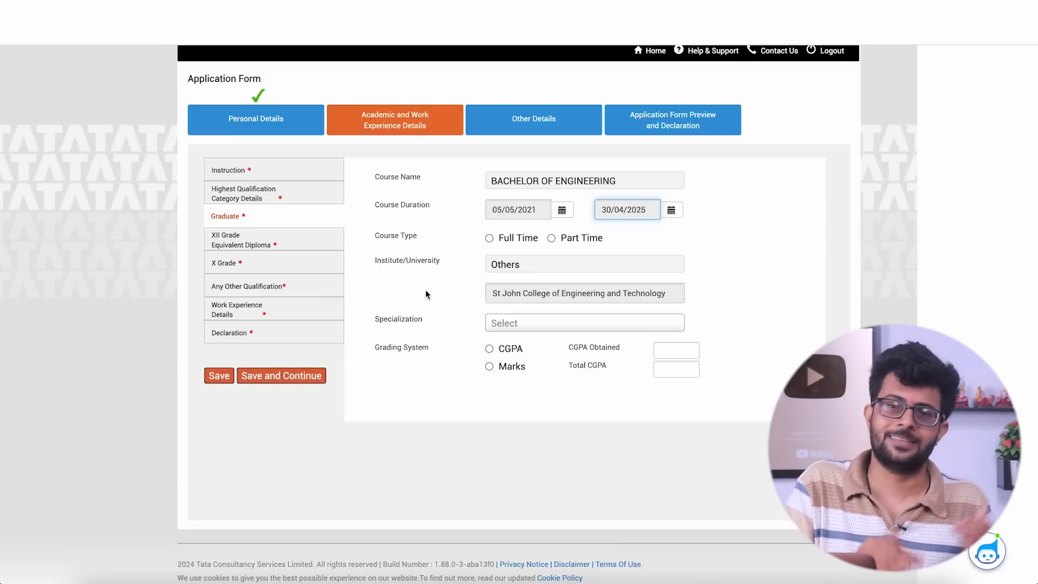
# - Set the graduate course type to Full Time and choose COMPUTER SCIENCE as the specialization
pyautogui.click(489, 239)
pyautogui.click(520, 328)
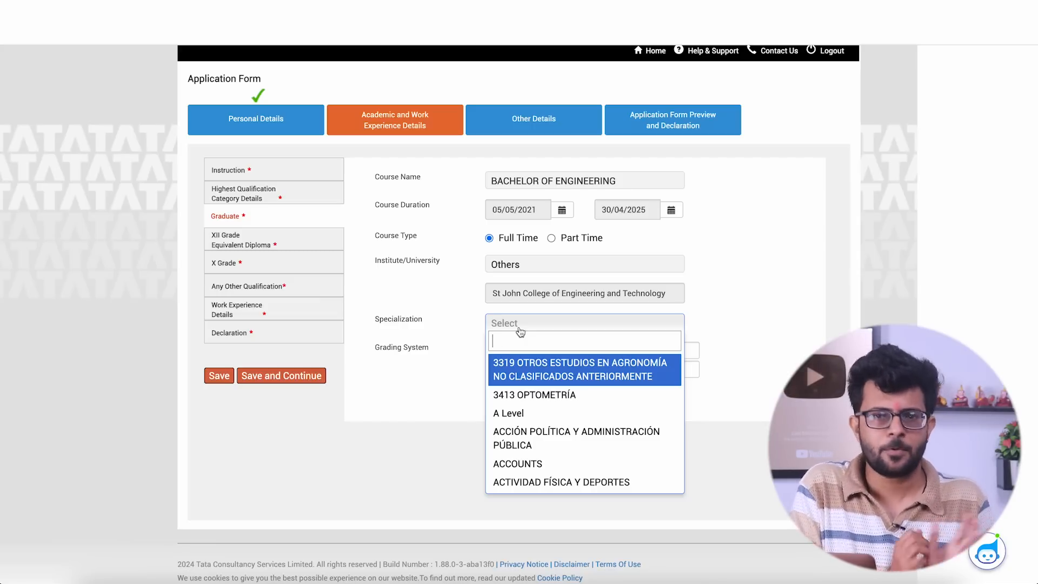
pyautogui.write('compu')
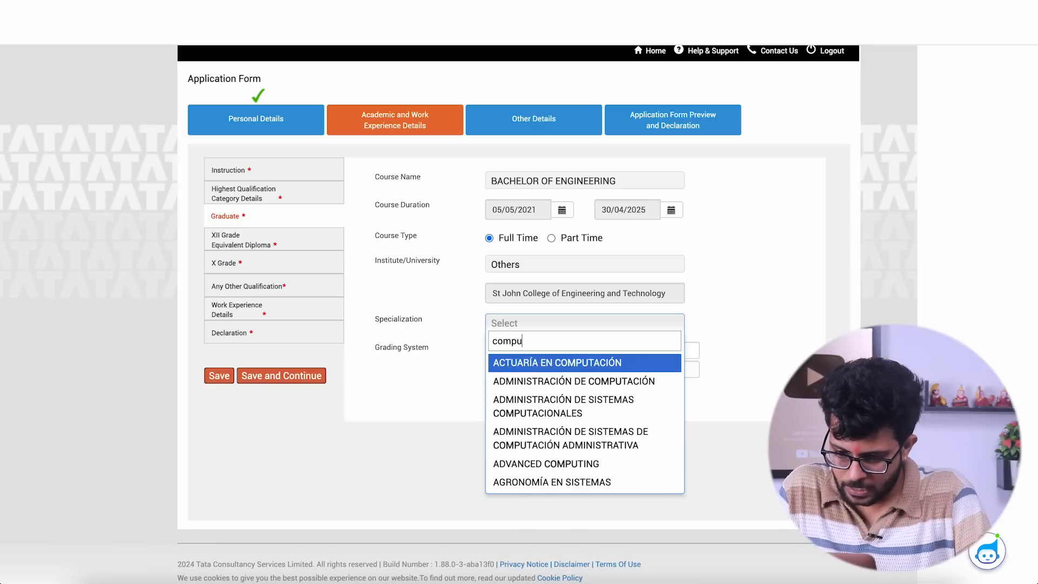
pyautogui.write('ter sci')
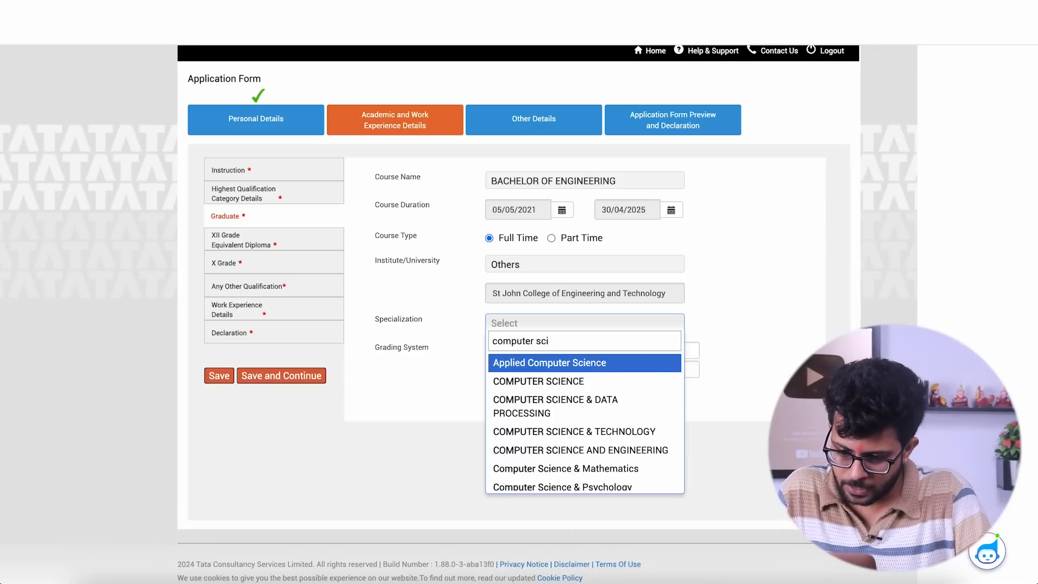
pyautogui.click(529, 379)
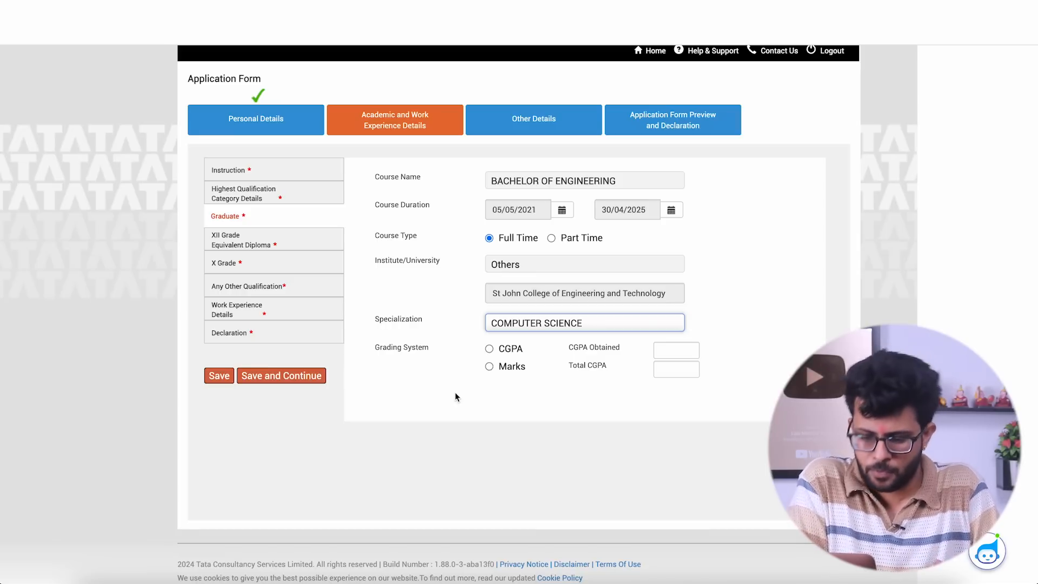
# - Choose CGPA as the graduate grading system and enter 7.2 obtained, 10 total and 7.2 as the equivalent percentage
pyautogui.click(490, 349)
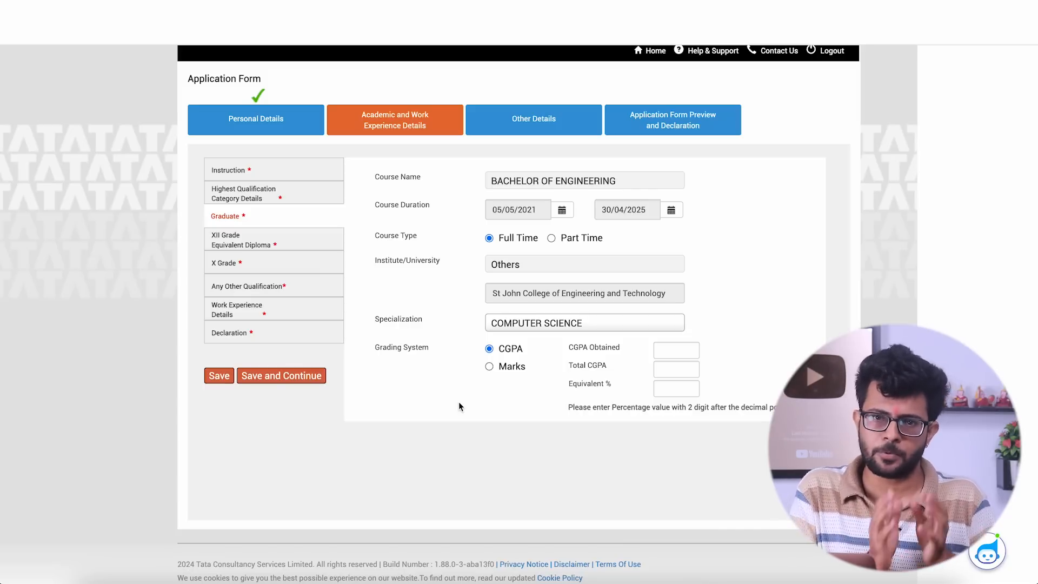
pyautogui.click(676, 348)
pyautogui.write('7.2')
pyautogui.click(680, 372)
pyautogui.write('10')
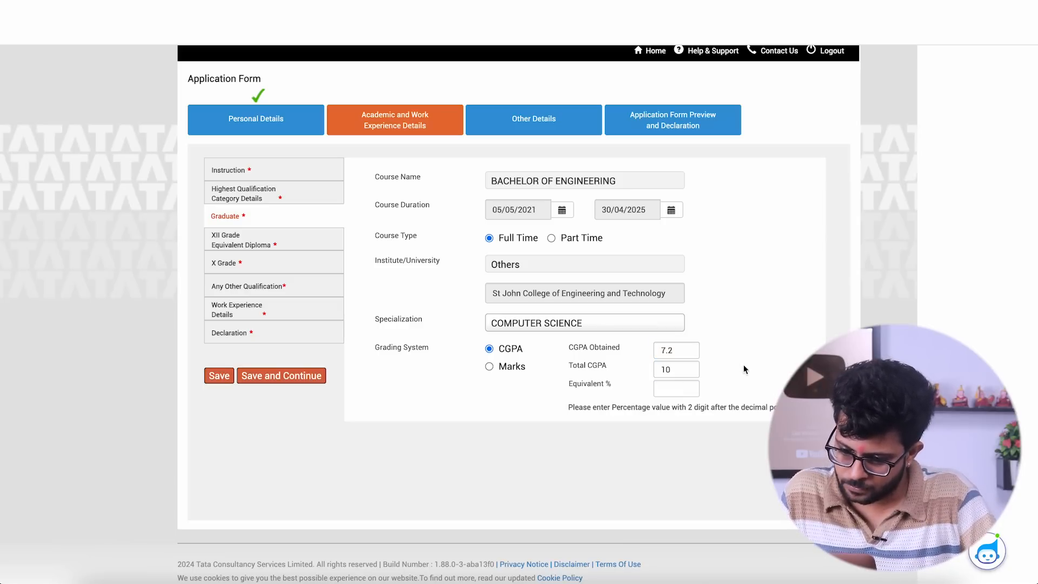
pyautogui.click(686, 353)
pyautogui.click(676, 388)
pyautogui.write('7.2')
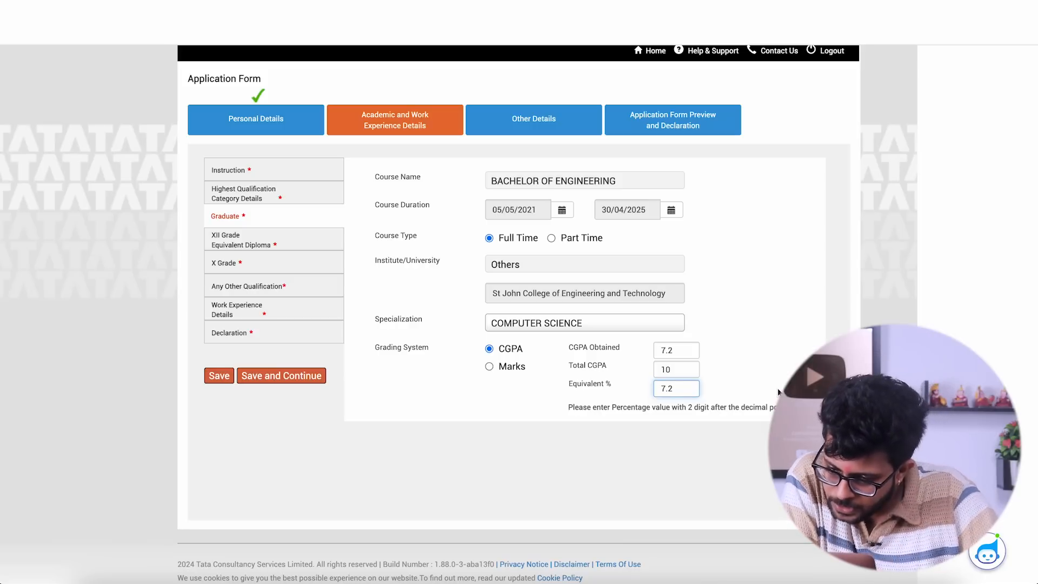
# - Give the graduate grades two decimals: 7.20 obtained, 10.00 total and 7.20 as equivalent percentage, and save and continue
pyautogui.click(676, 348)
pyautogui.write('0')
pyautogui.click(677, 369)
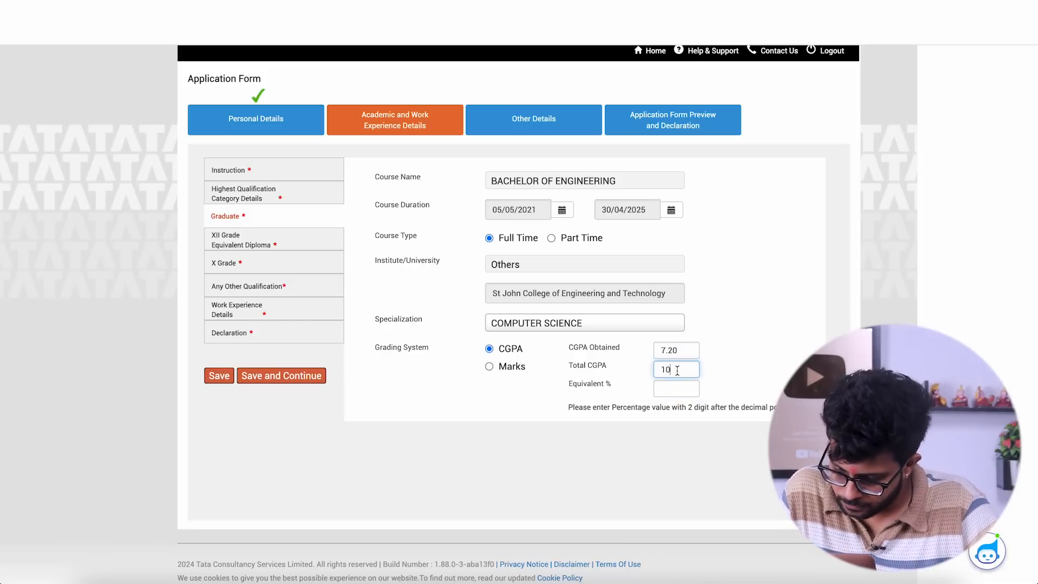
pyautogui.write('.00')
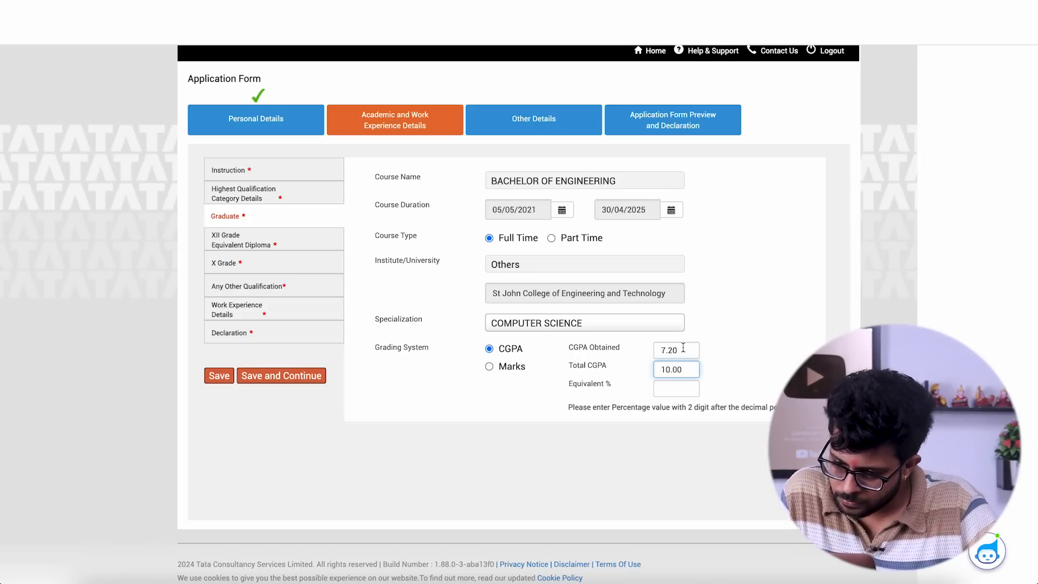
pyautogui.click(673, 388)
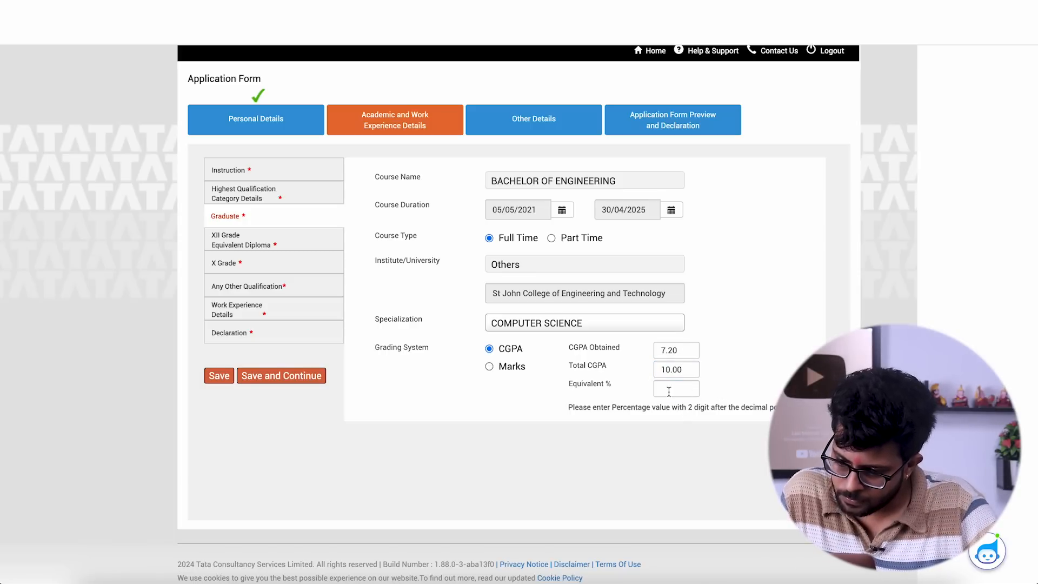
pyautogui.write('7.20')
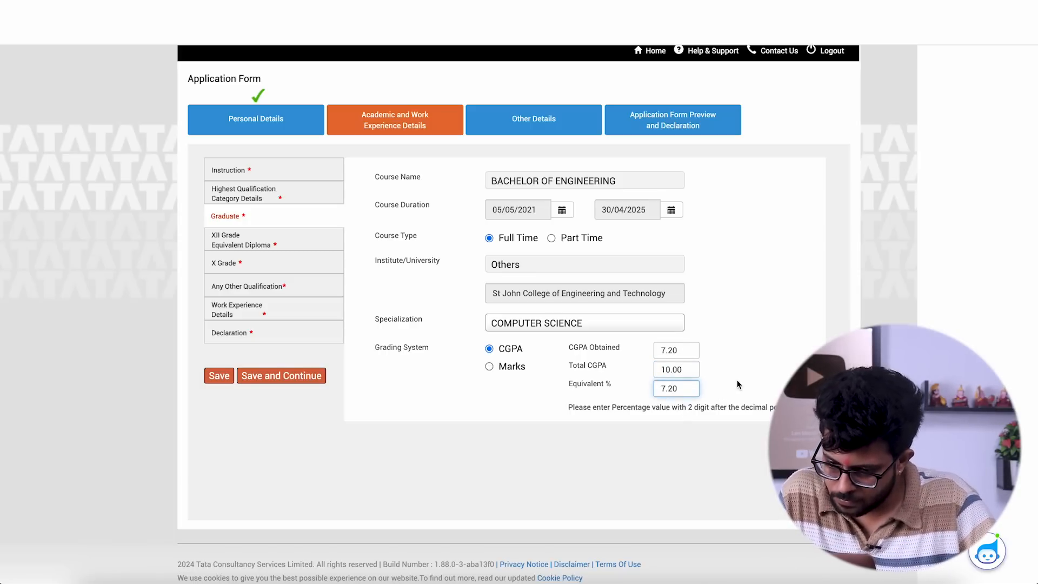
pyautogui.click(478, 436)
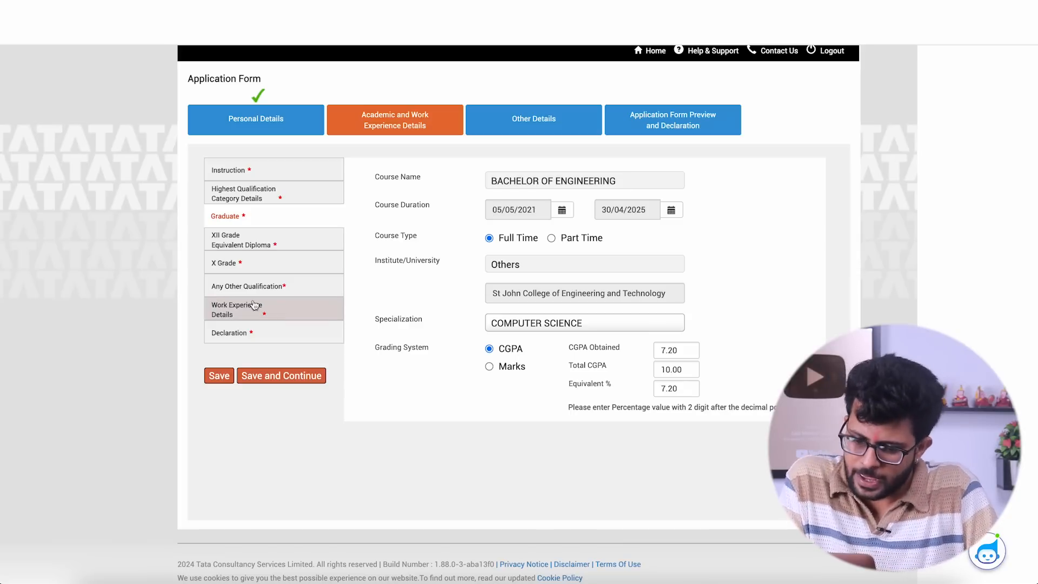
pyautogui.click(297, 379)
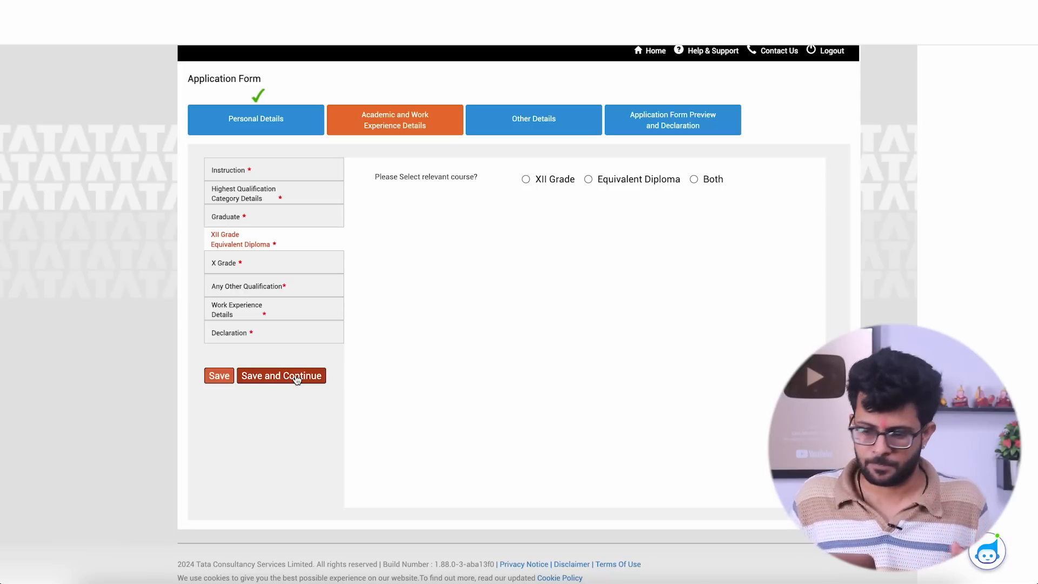
# - Select XII Grade as the relevant course and enter Science as its specialization
pyautogui.click(528, 181)
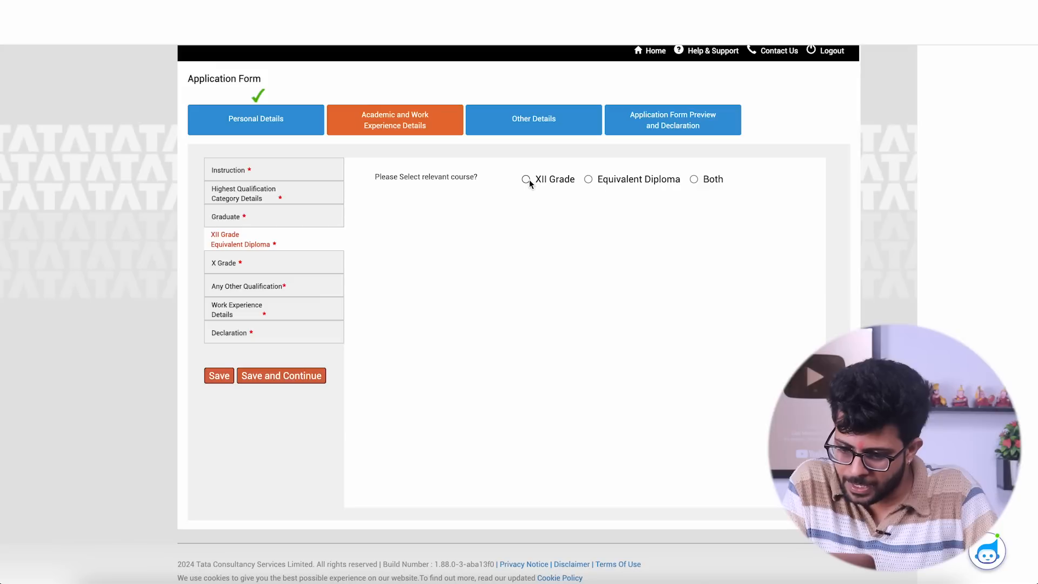
pyautogui.click(502, 223)
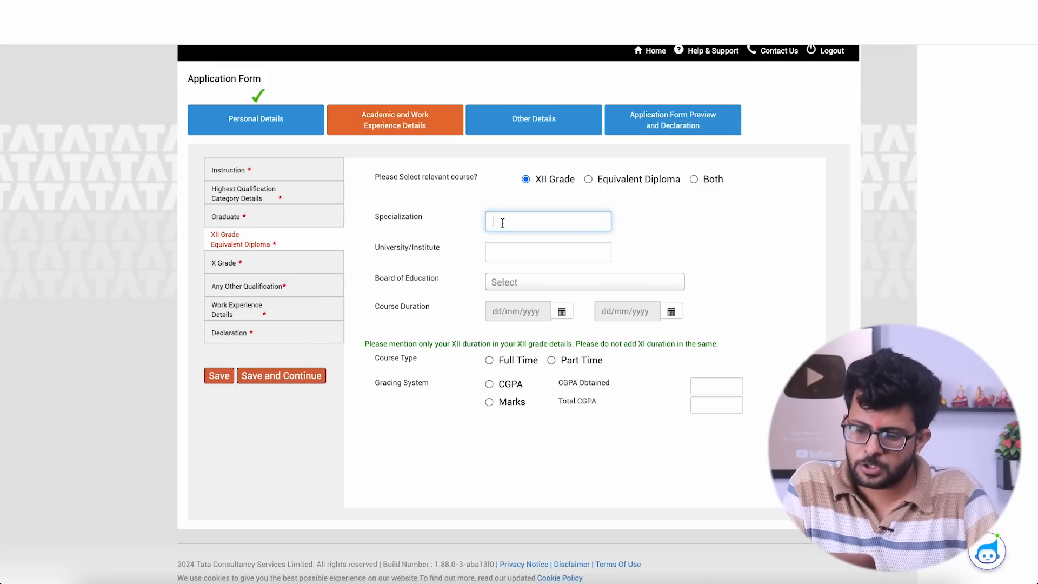
pyautogui.write('Science')
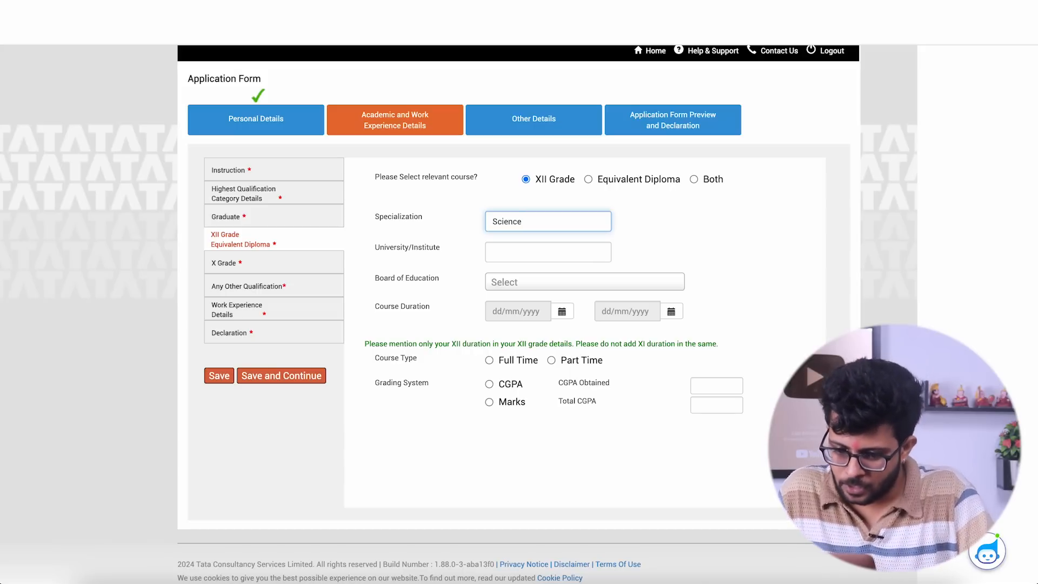
# - Enter Mumbai University as the XII grade university/institute and choose State Board as the board of education
pyautogui.click(527, 249)
pyautogui.write('M')
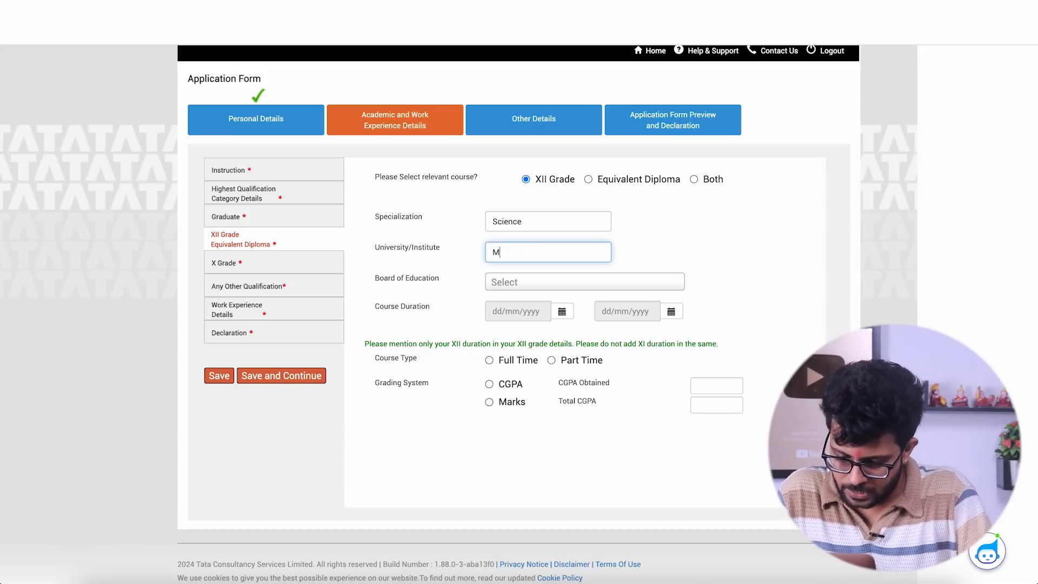
pyautogui.write('umbai Univeris')
pyautogui.press('BackSpace')
pyautogui.press('BackSpace')
pyautogui.write('sity')
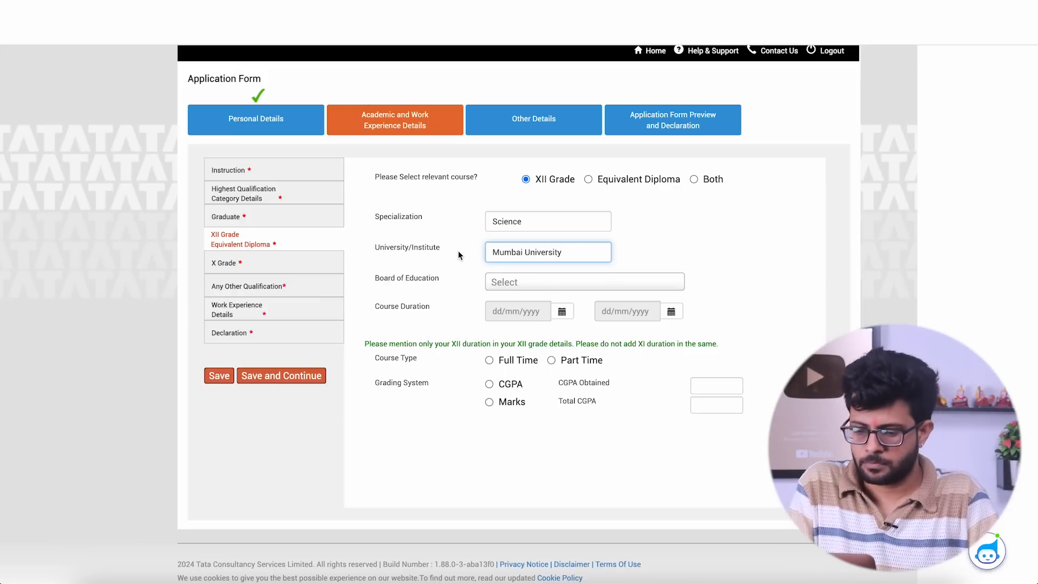
pyautogui.click(505, 283)
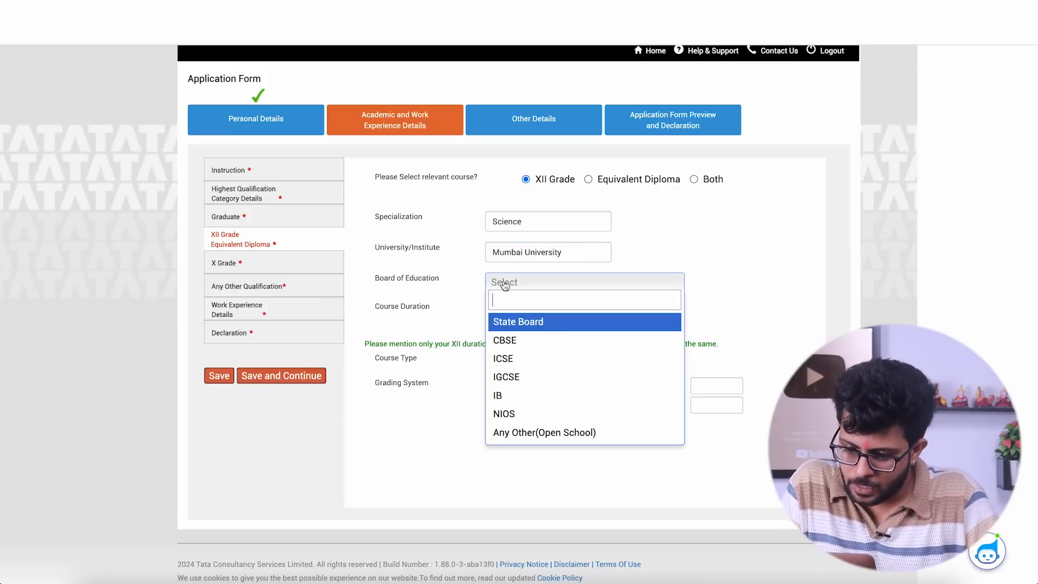
pyautogui.click(521, 321)
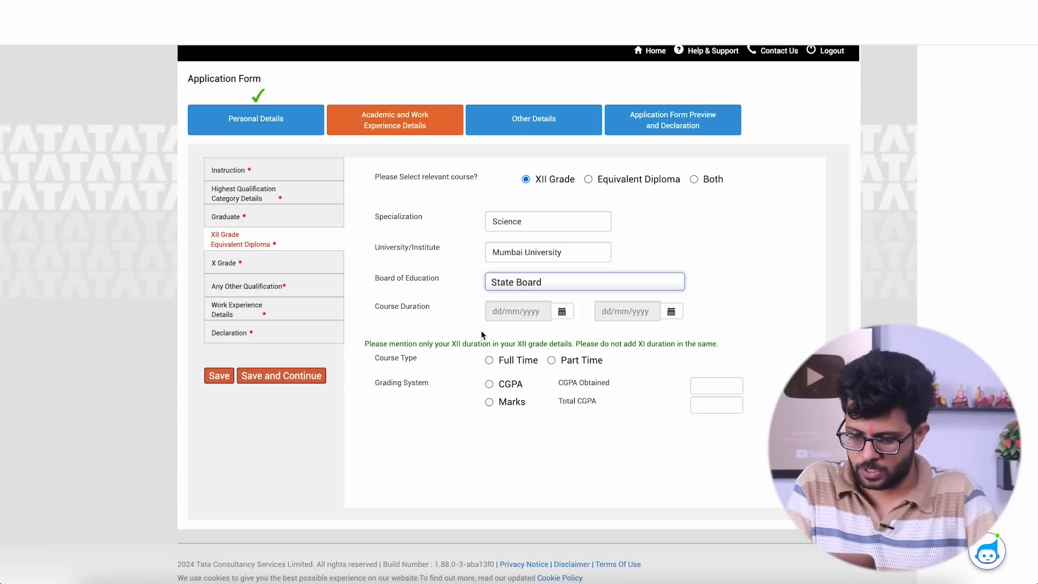
# - Set the start date of the XII grade course duration to 02/04/2020
pyautogui.click(562, 312)
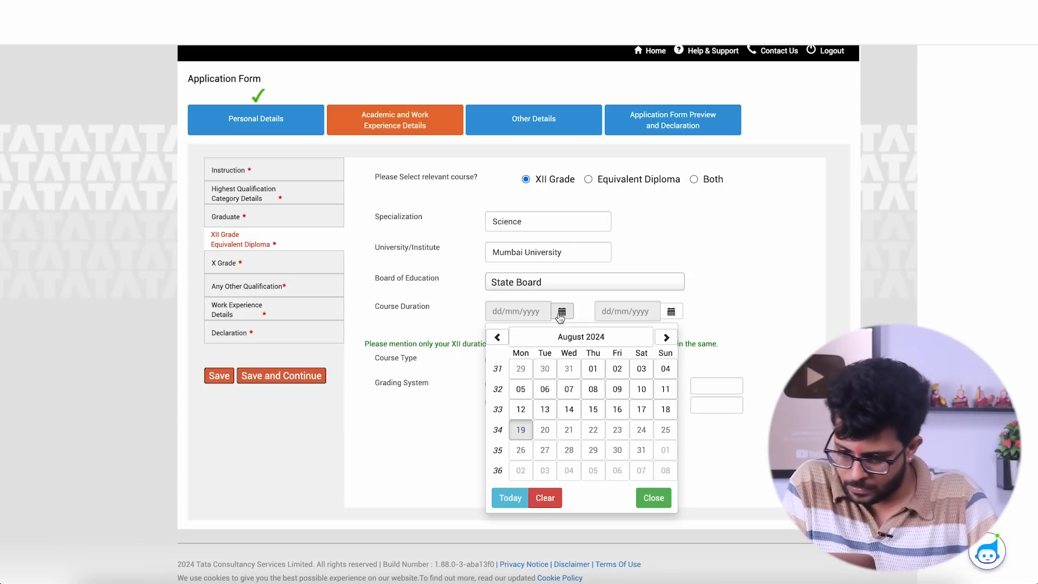
pyautogui.click(567, 341)
pyautogui.click(568, 338)
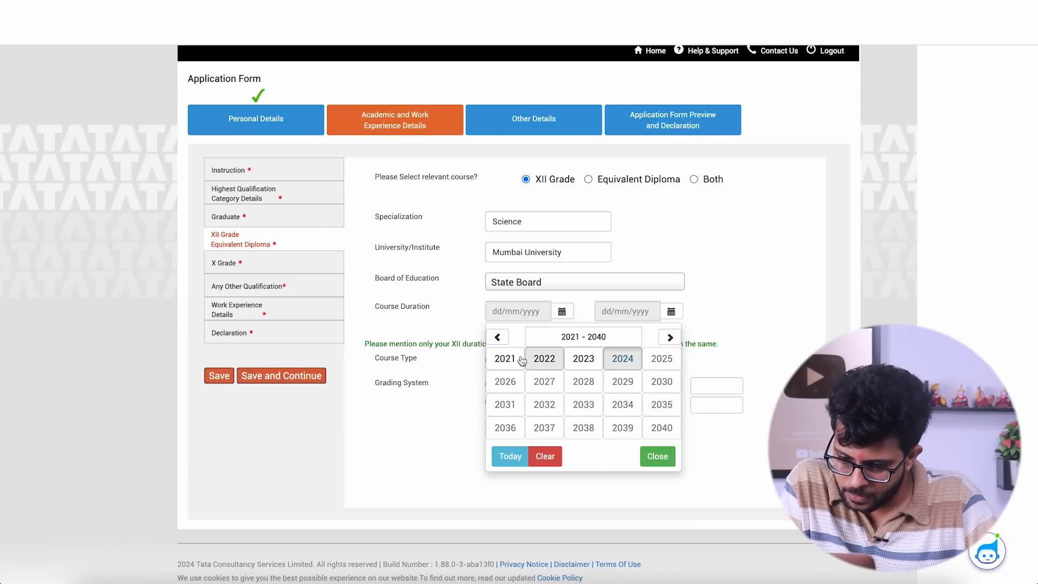
pyautogui.click(497, 337)
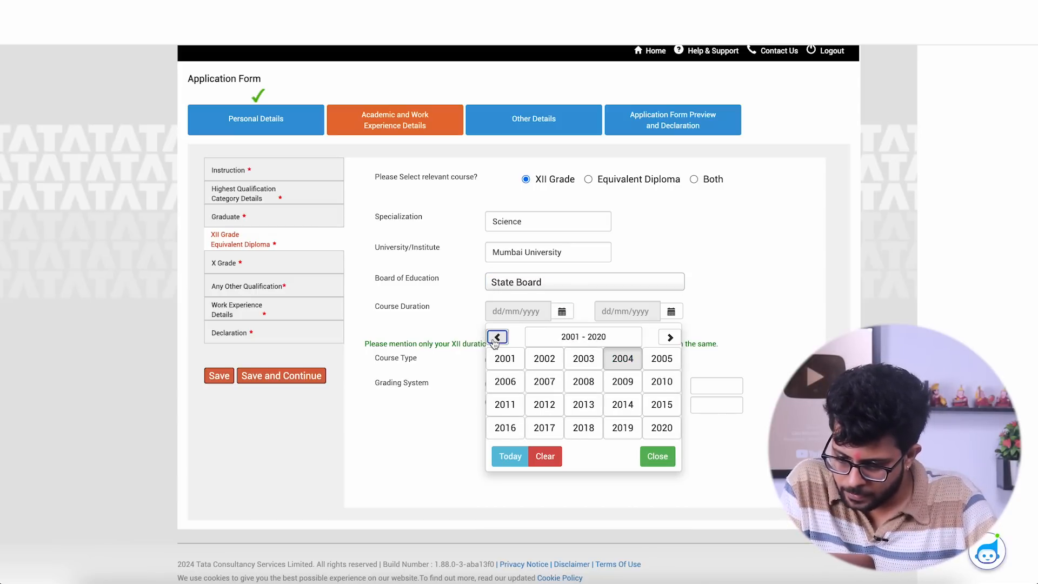
pyautogui.click(661, 428)
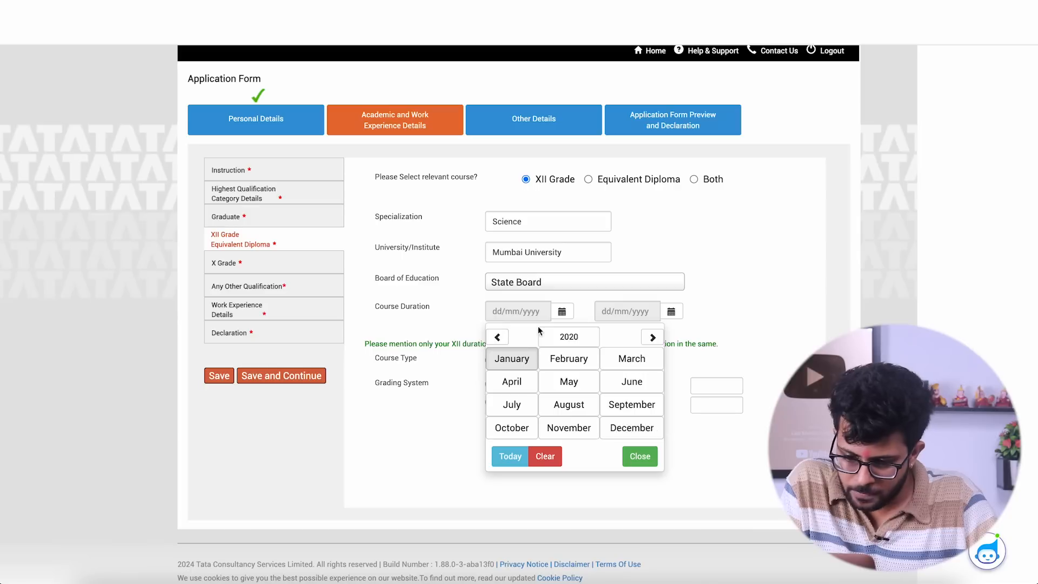
pyautogui.click(528, 383)
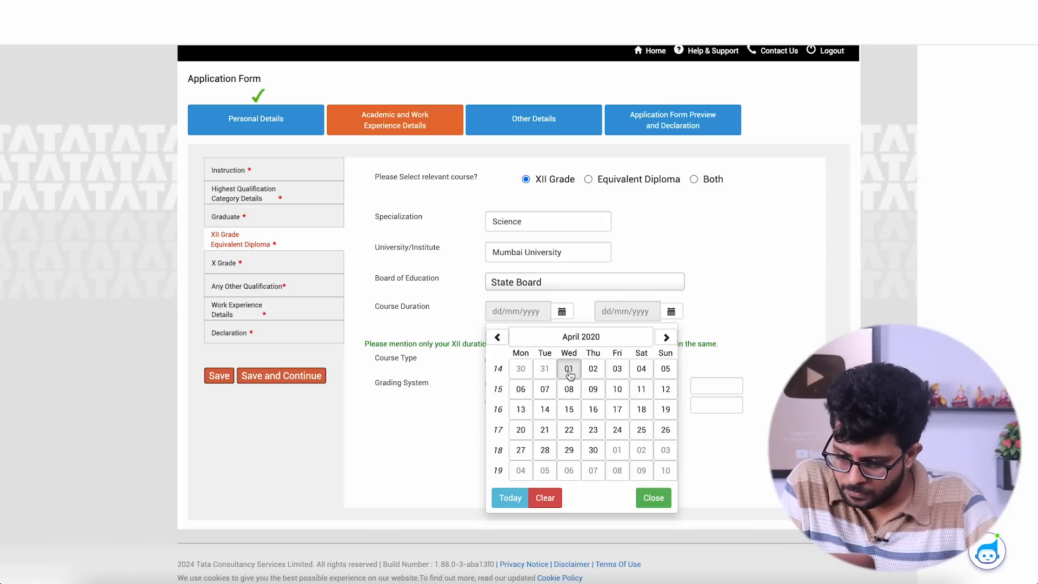
pyautogui.click(593, 372)
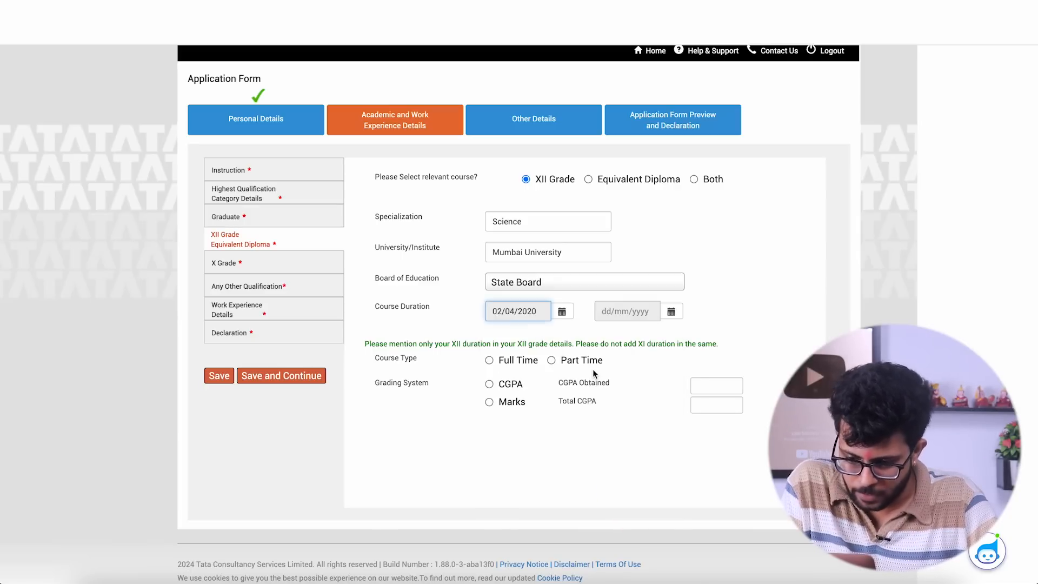
# - Set the end date of the XII grade course duration to 30/05/2021
pyautogui.click(671, 312)
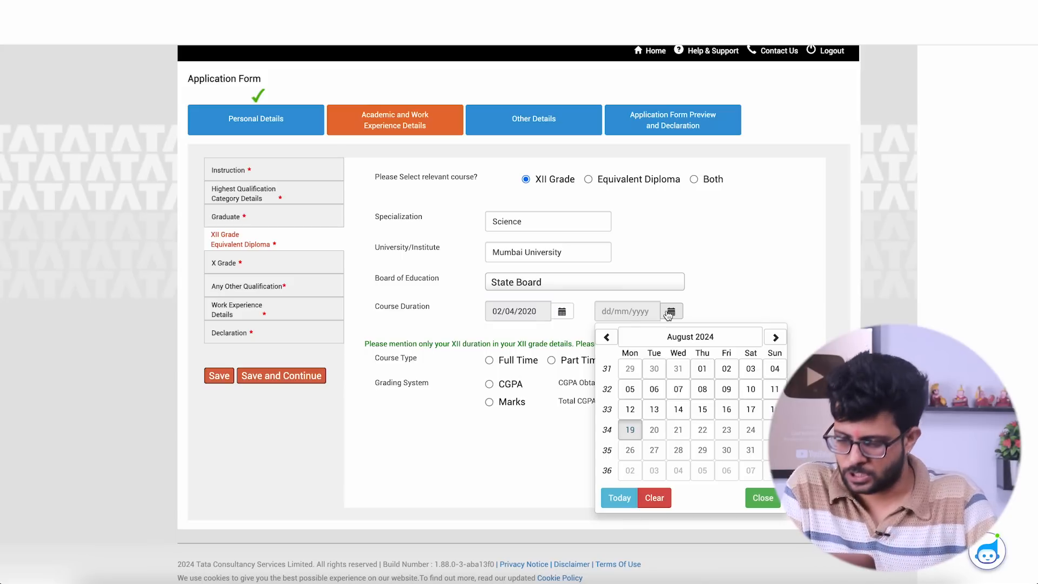
pyautogui.click(679, 337)
pyautogui.click(680, 337)
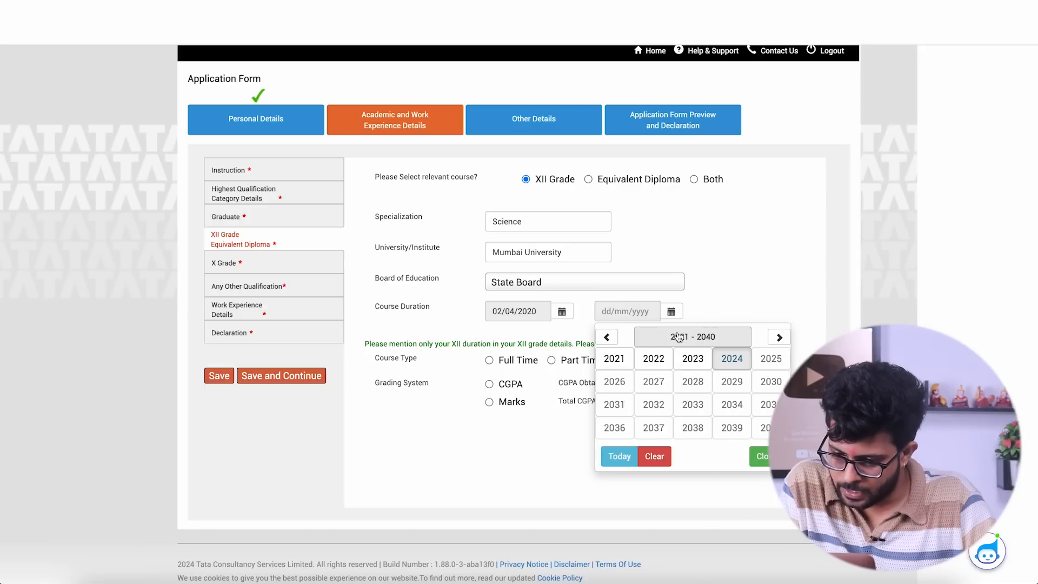
pyautogui.click(620, 362)
pyautogui.click(677, 382)
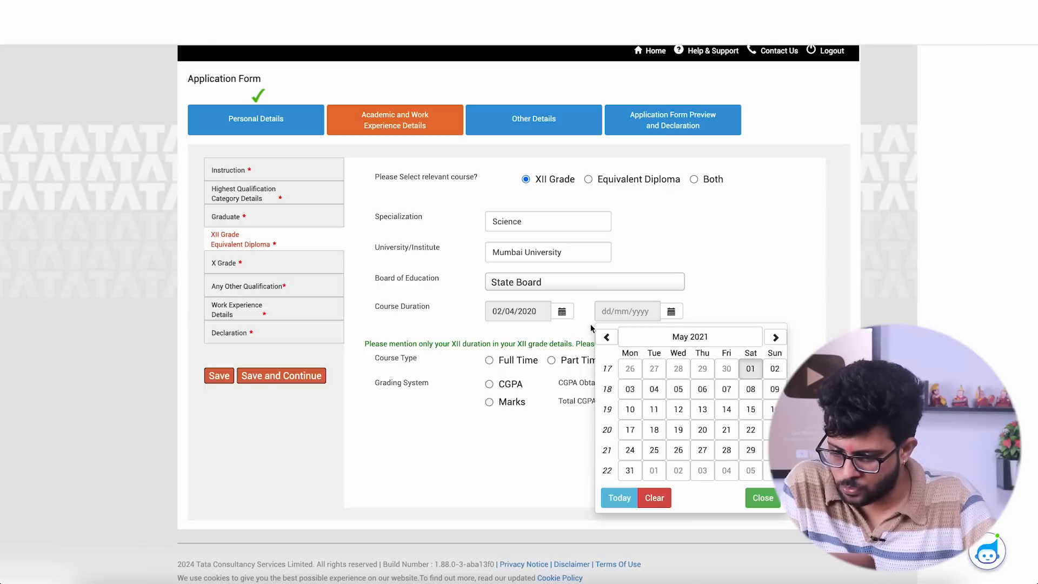
pyautogui.click(775, 450)
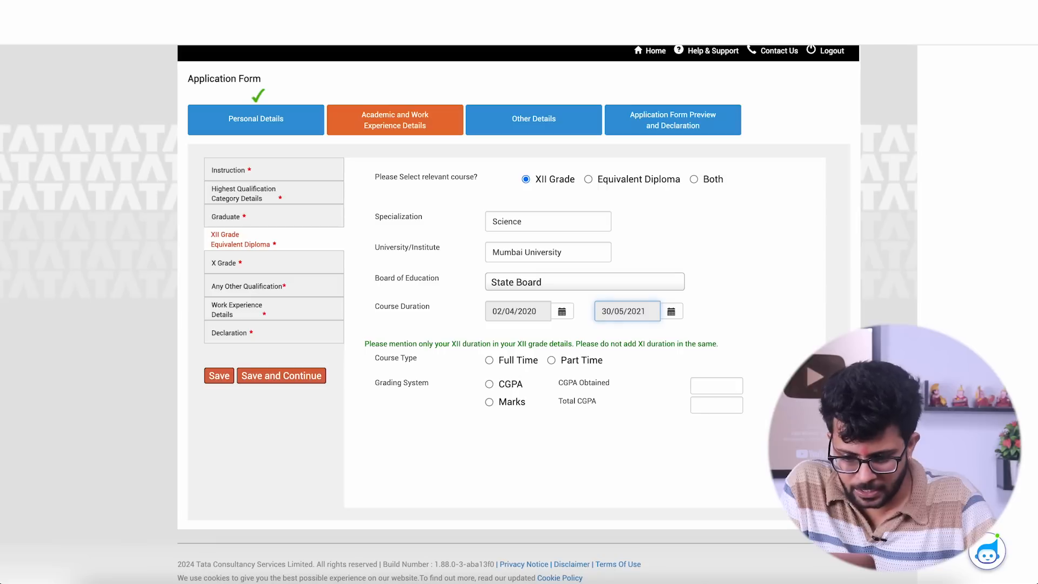
# - Mark the XII grade course as Full Time and grade it by Marks with 420 obtained out of 500 maximum
pyautogui.click(489, 361)
pyautogui.click(489, 402)
pyautogui.click(721, 381)
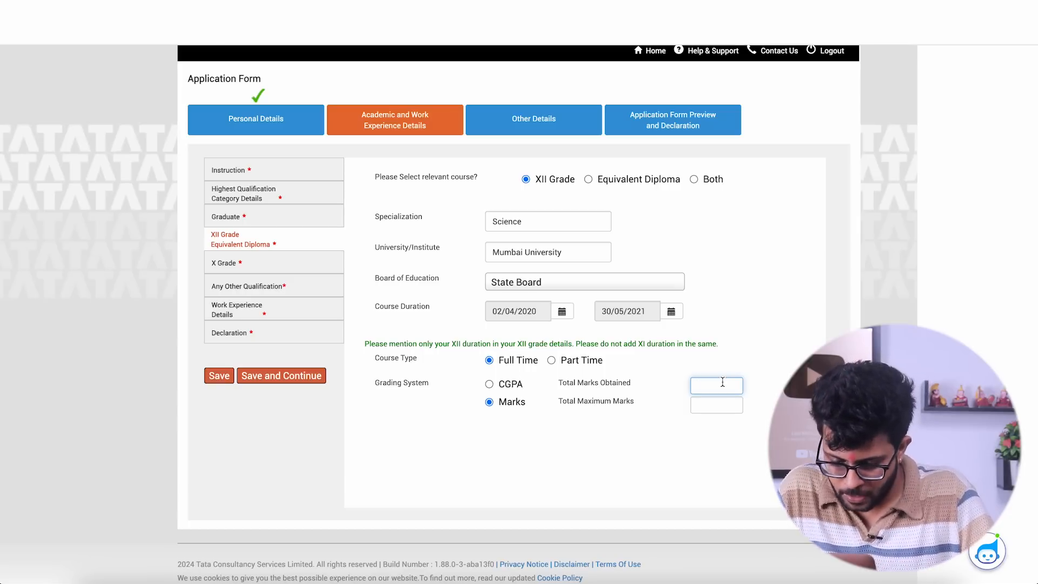
pyautogui.write('420')
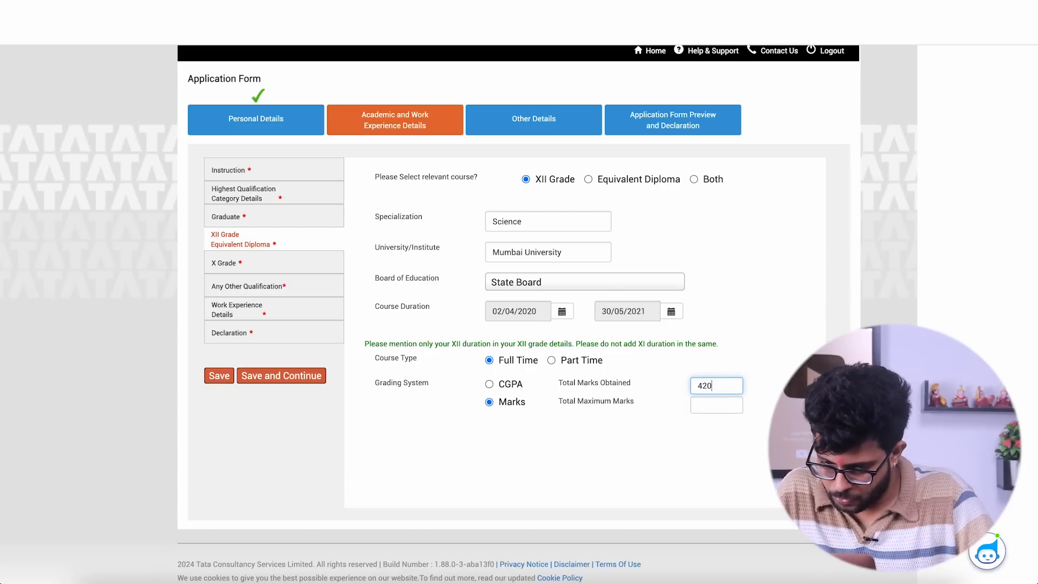
pyautogui.click(722, 404)
pyautogui.write('500')
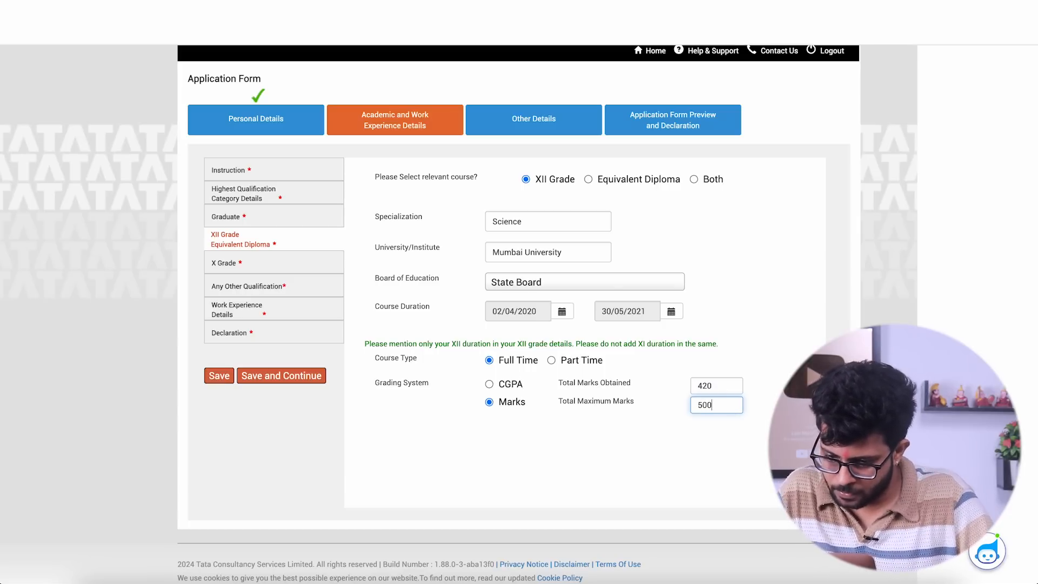
pyautogui.press('Tab')
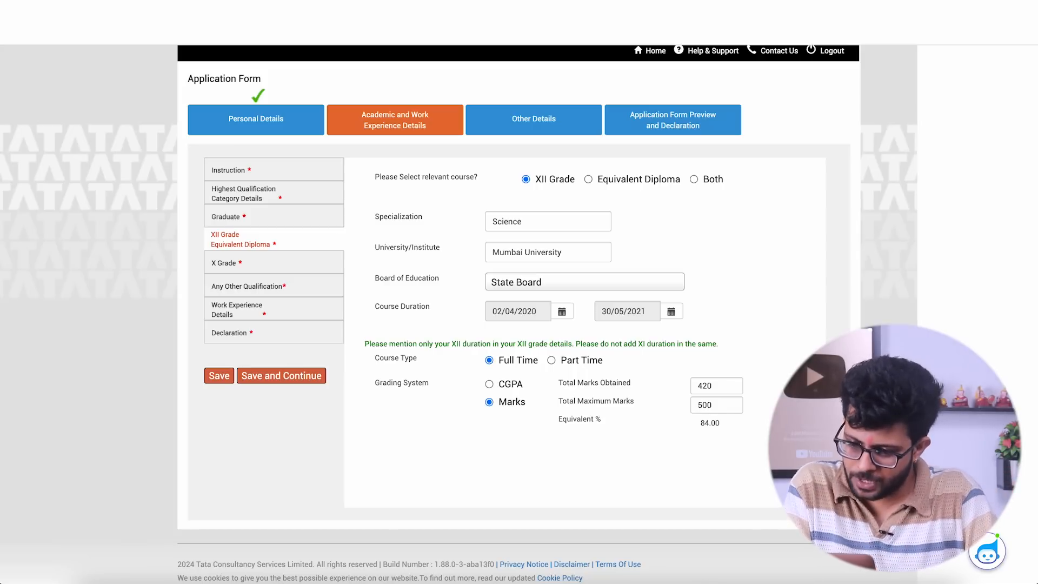
# - Change the end date of the XII grade course duration to 29/04/2021 and save and continue
pyautogui.click(300, 374)
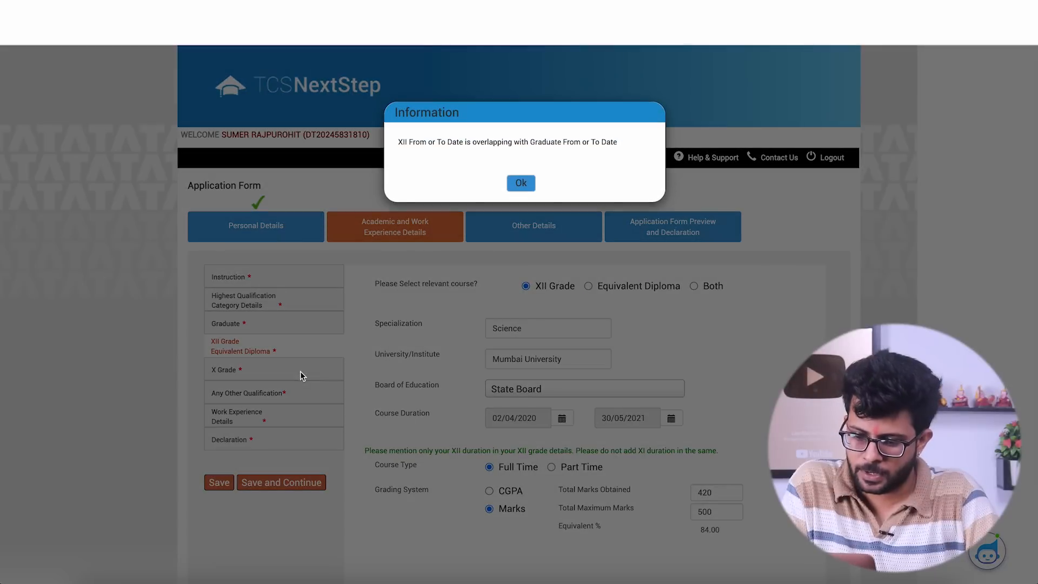
pyautogui.click(520, 184)
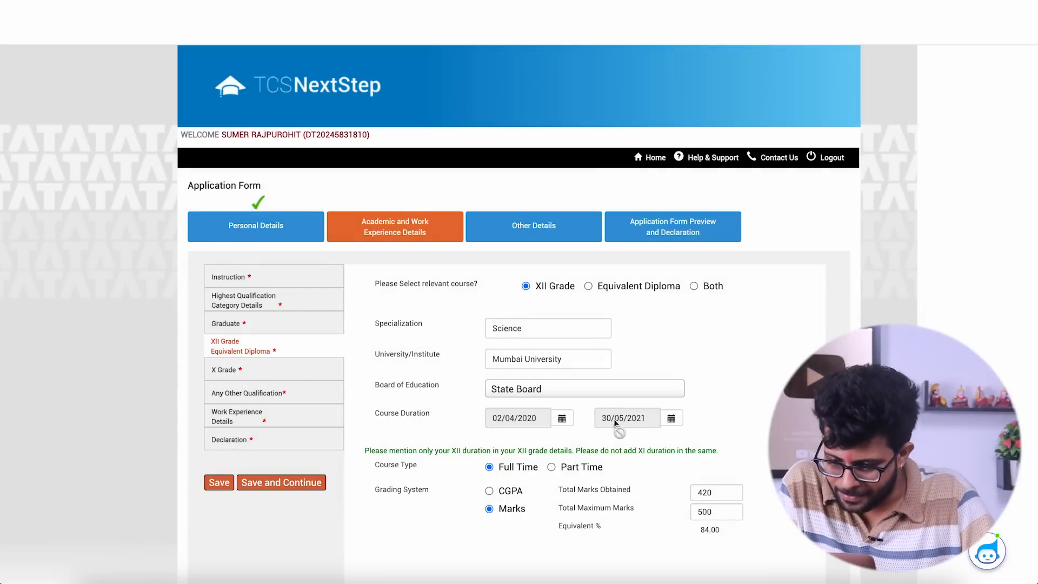
pyautogui.click(671, 418)
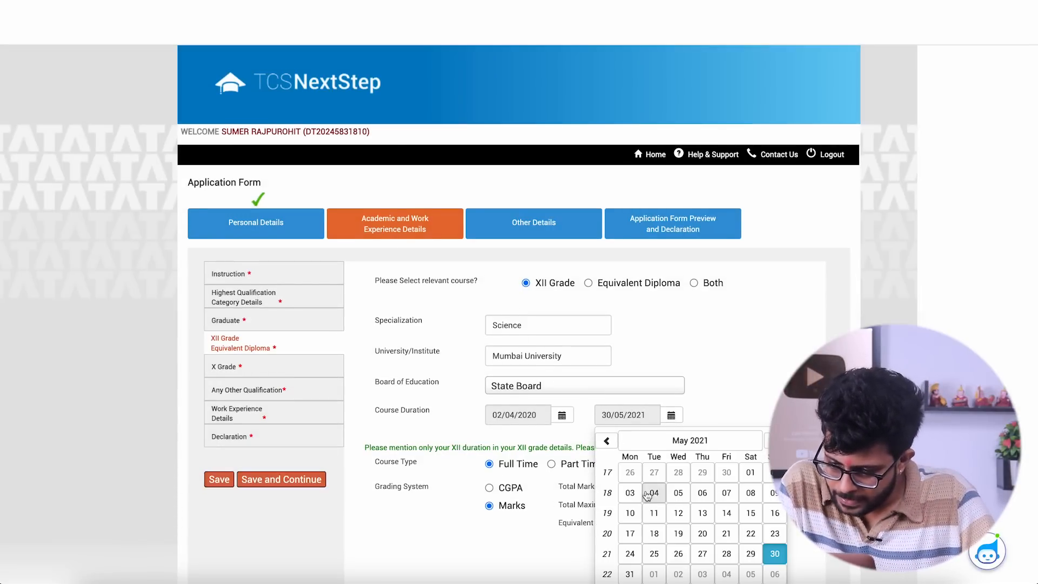
pyautogui.click(605, 442)
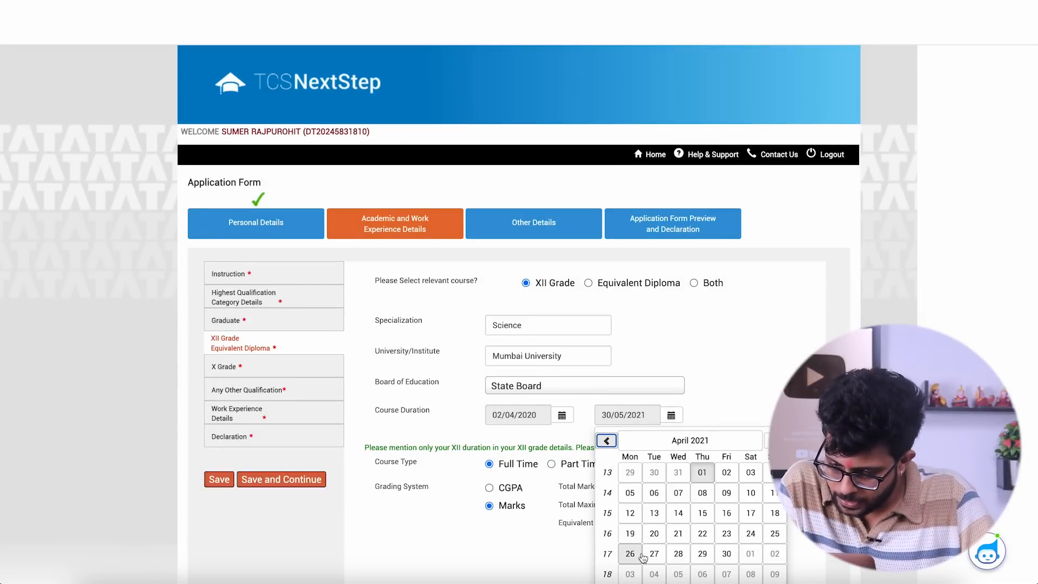
pyautogui.click(700, 556)
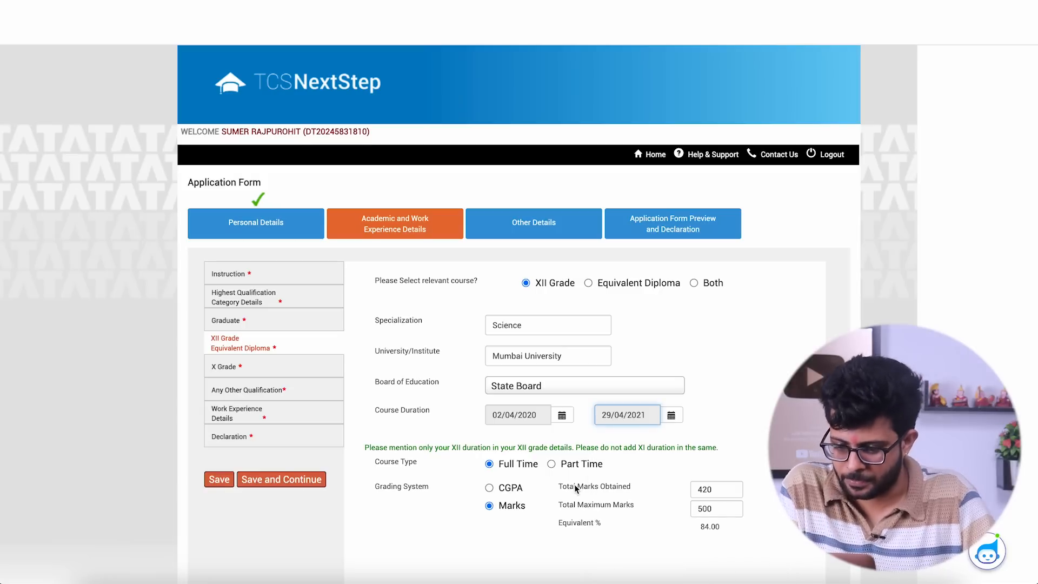
pyautogui.scroll(-2, 574, 487)
pyautogui.click(266, 380)
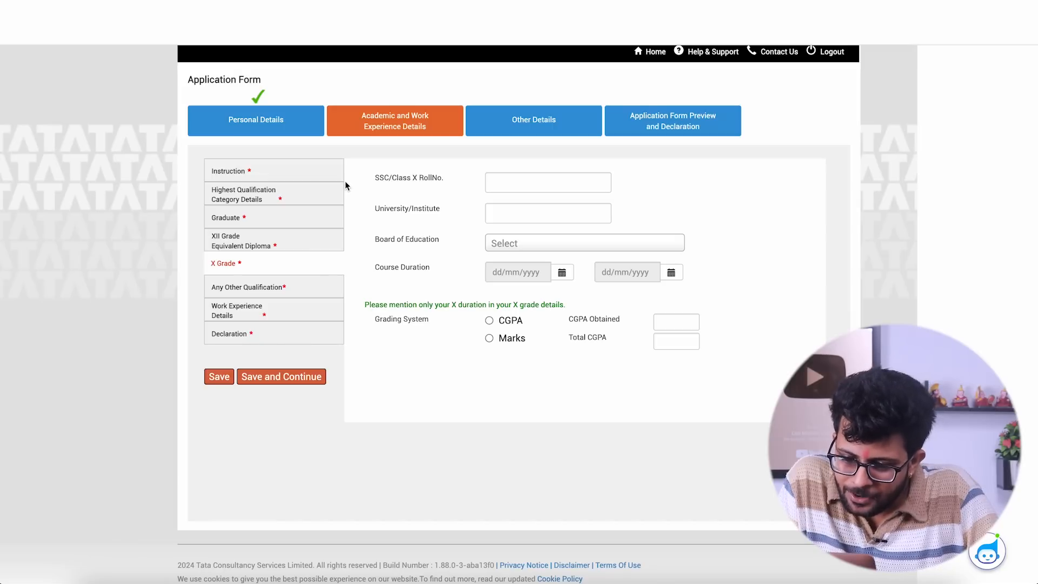
# - Enter the candidate's SSC/Class X roll number in the X grade details
pyautogui.click(522, 181)
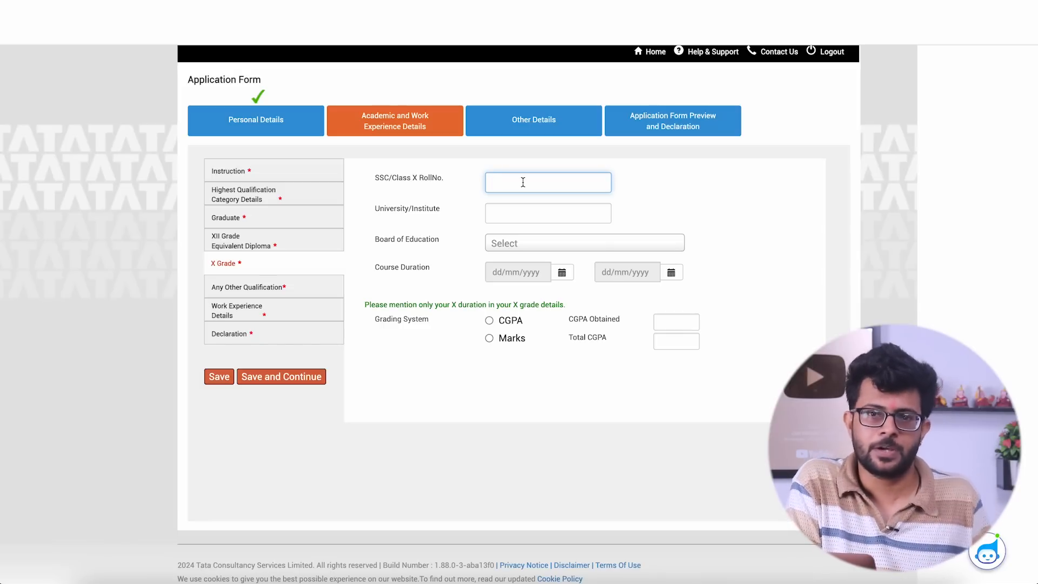
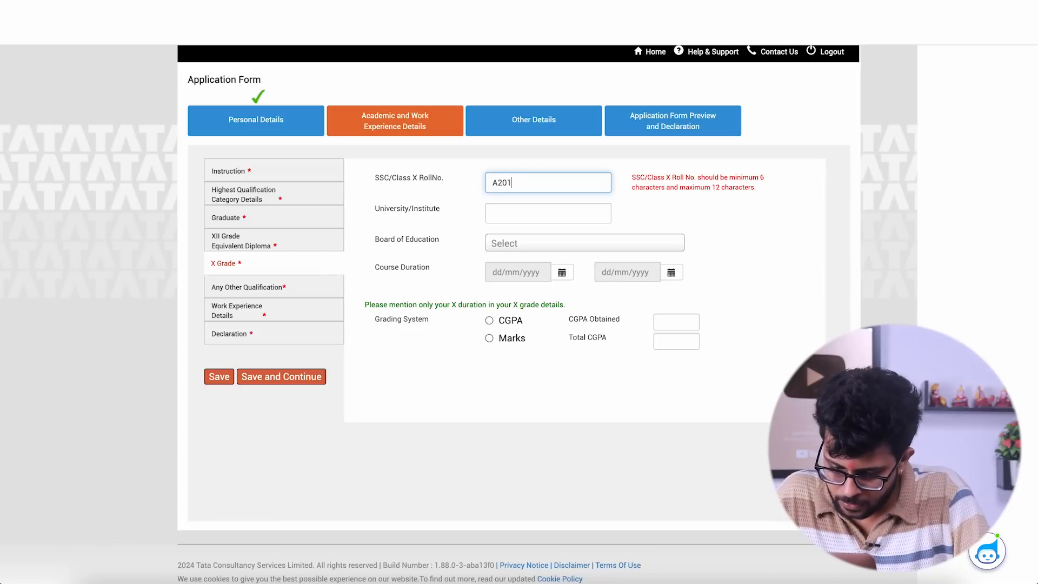
pyautogui.click(590, 199)
# - Enter Mumbai University as the X grade university/institute and choose State Board as the board of education
pyautogui.click(503, 213)
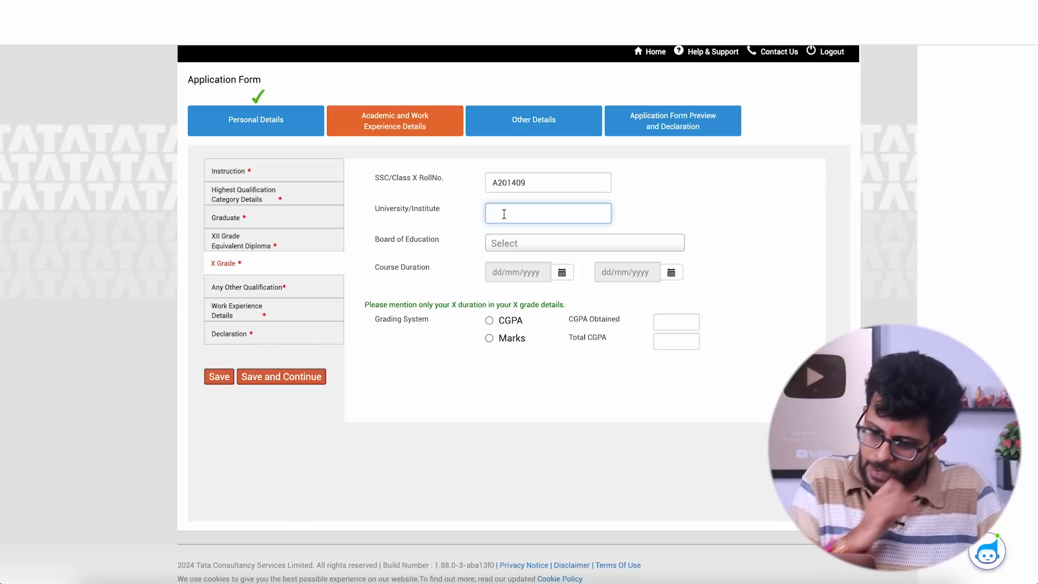
pyautogui.write('M')
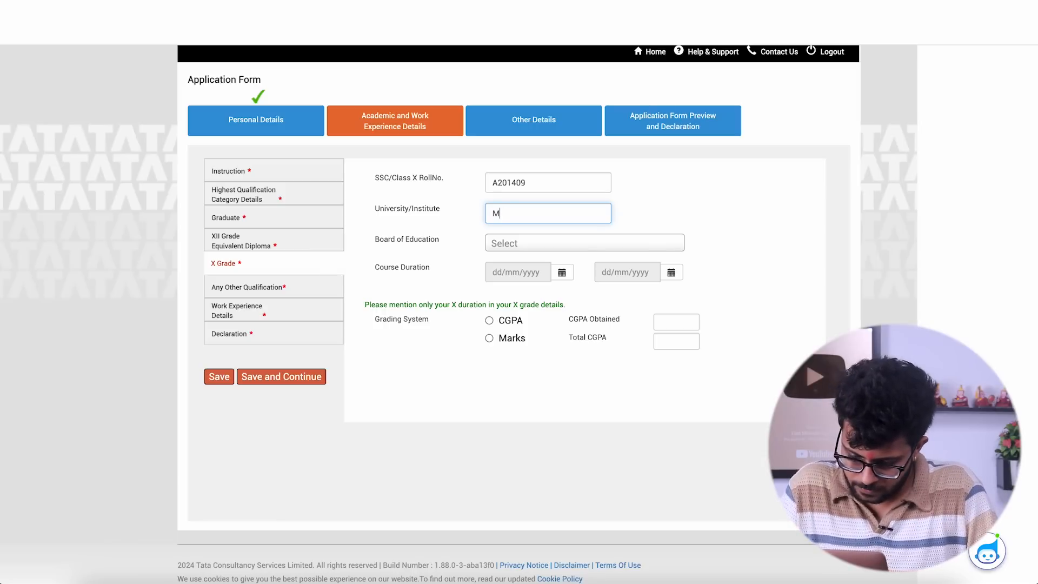
pyautogui.write('umbai University')
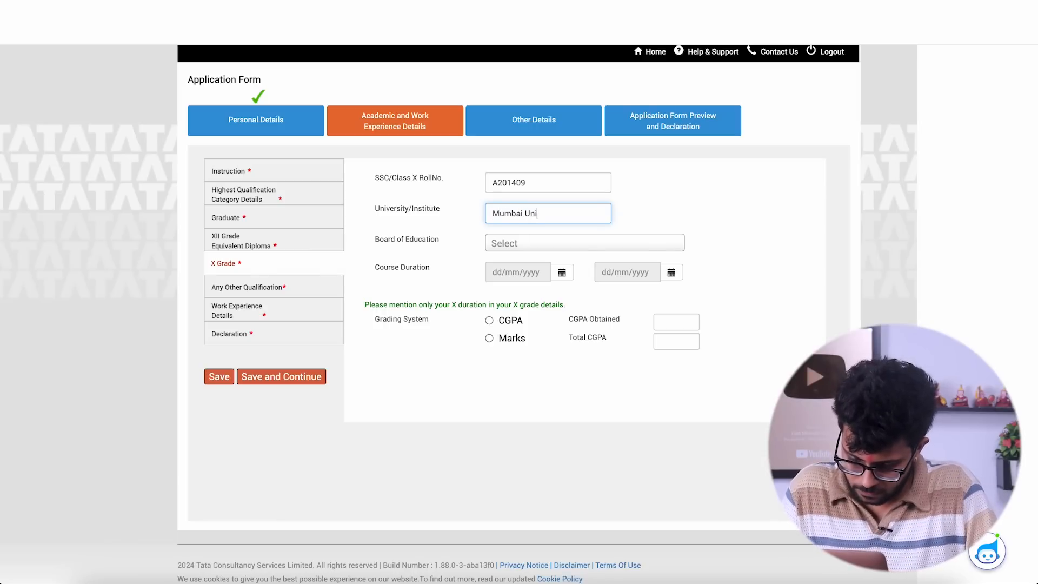
pyautogui.click(502, 247)
pyautogui.click(510, 285)
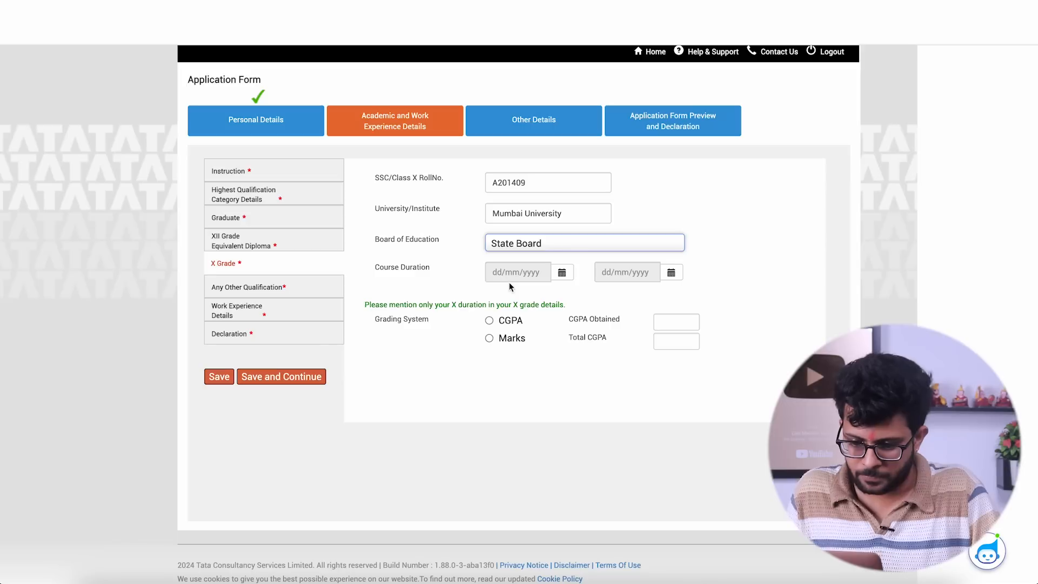
# - Set the start date of the X grade course duration to 02/04/2018
pyautogui.click(562, 272)
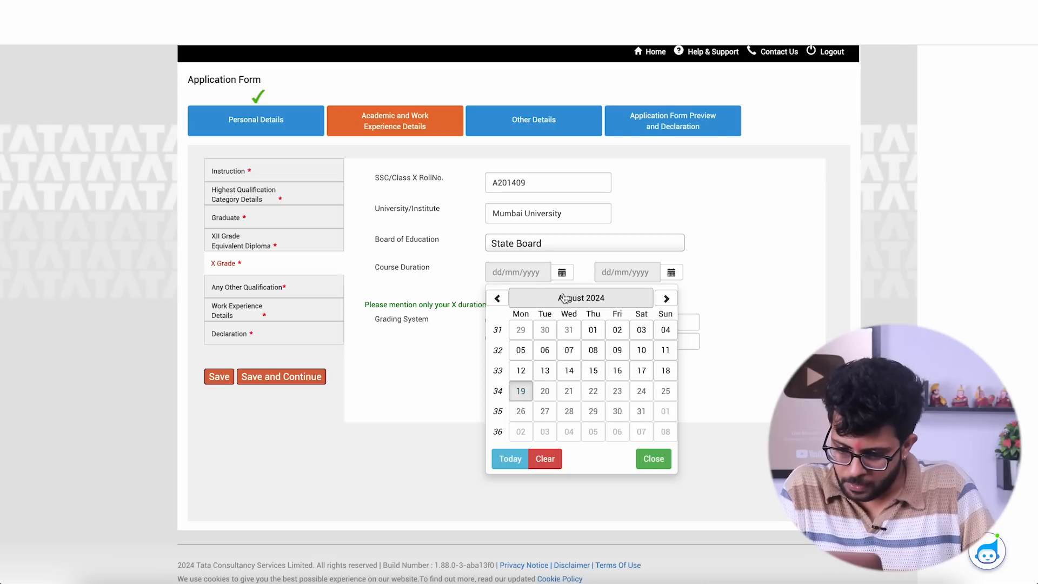
pyautogui.click(564, 297)
pyautogui.click(562, 306)
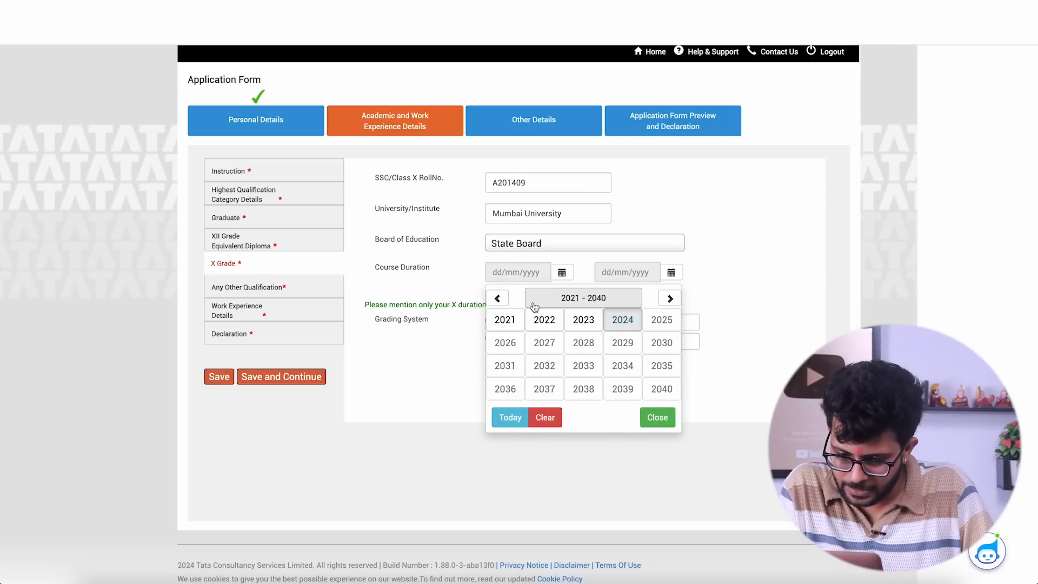
pyautogui.click(497, 298)
pyautogui.click(584, 389)
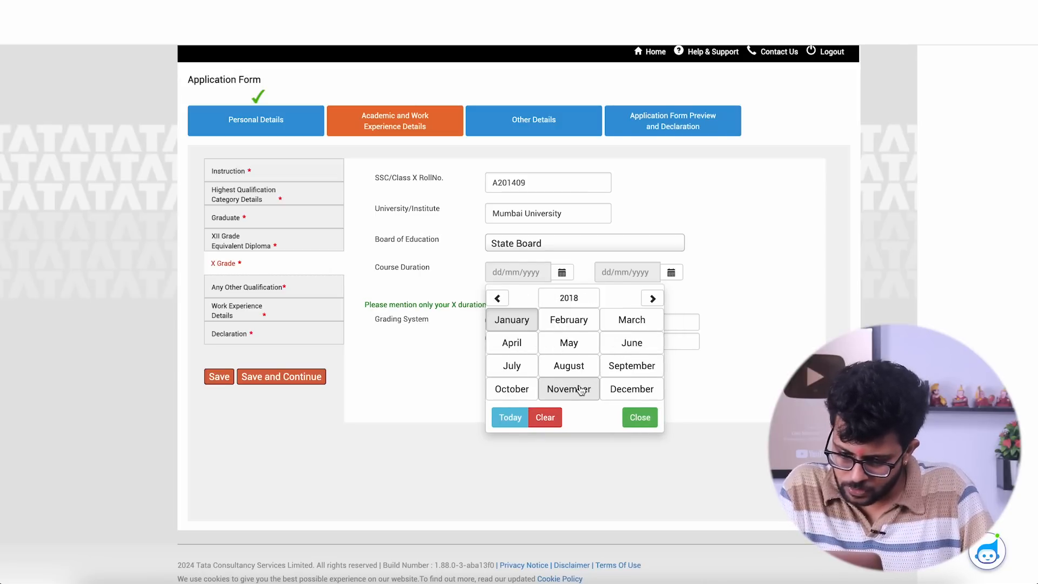
pyautogui.click(524, 342)
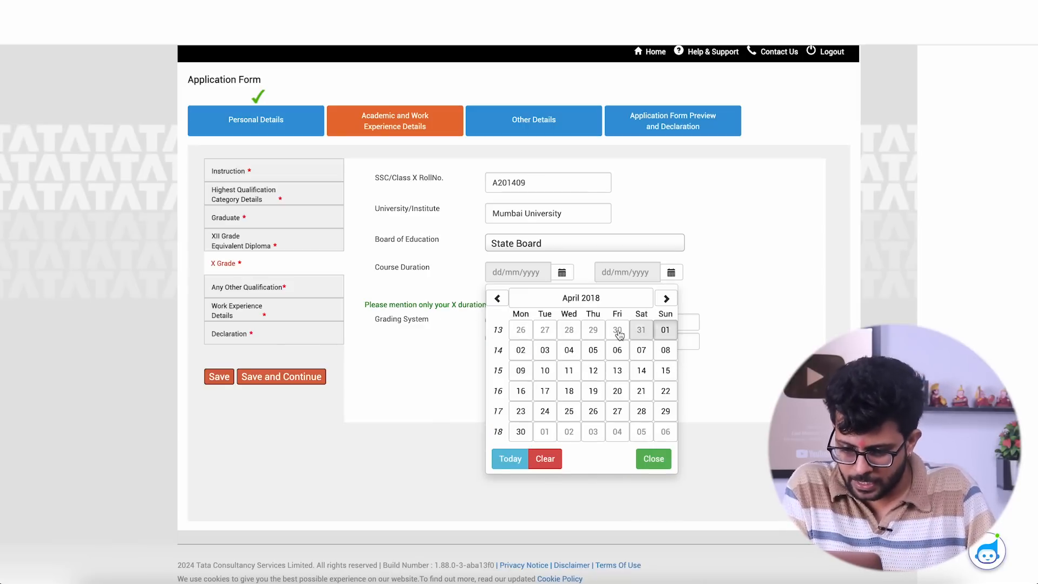
pyautogui.click(520, 351)
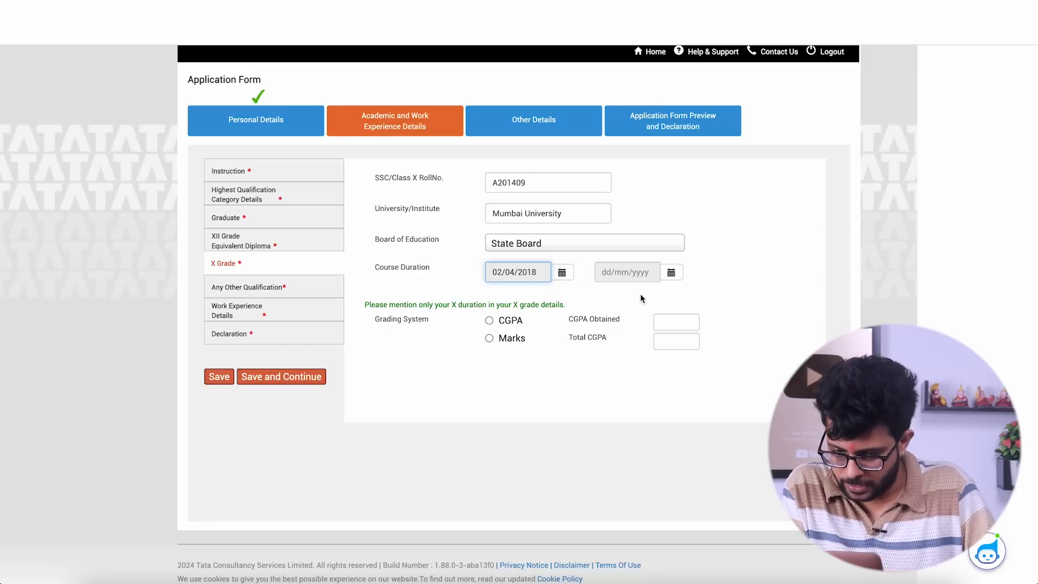
# - Set the end date of the X grade course duration to 29/03/2019
pyautogui.click(673, 273)
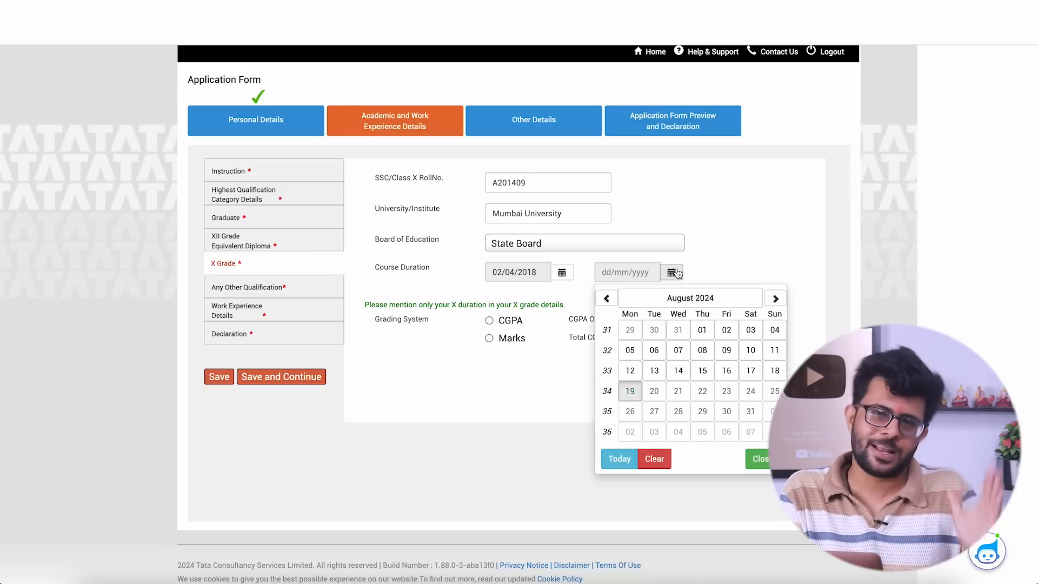
pyautogui.click(691, 298)
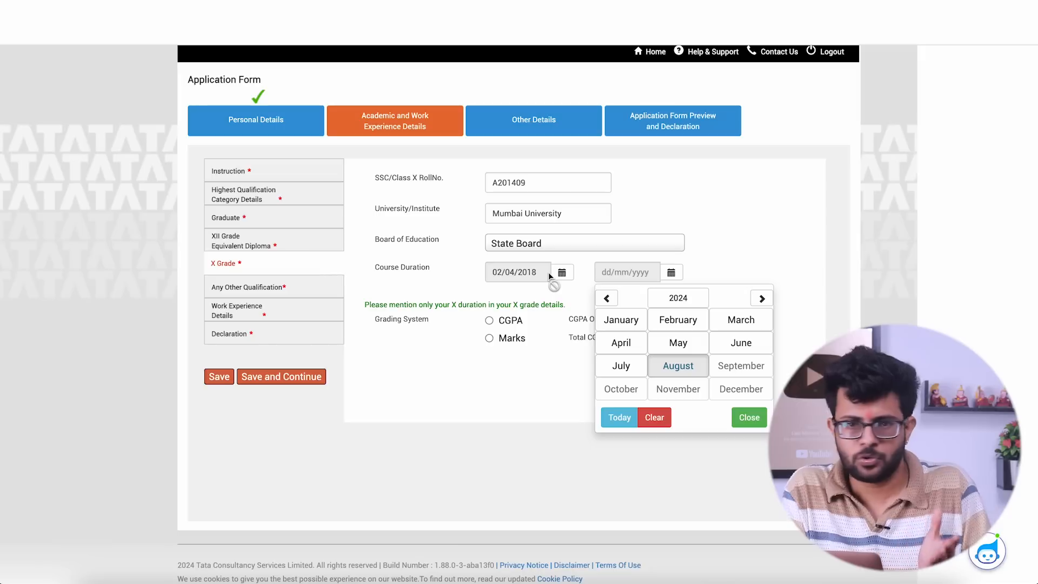
pyautogui.click(678, 298)
pyautogui.click(604, 299)
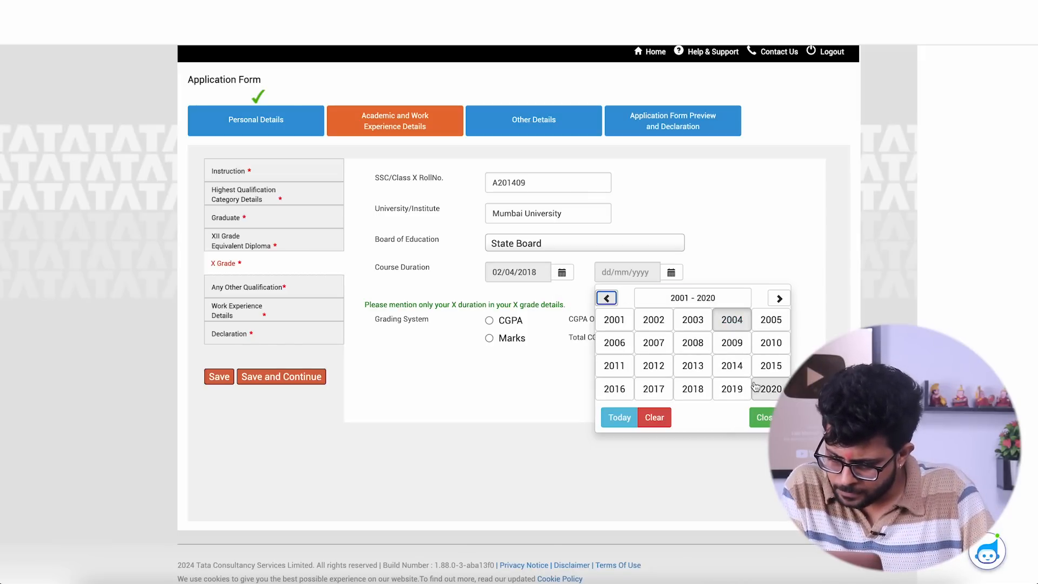
pyautogui.click(726, 390)
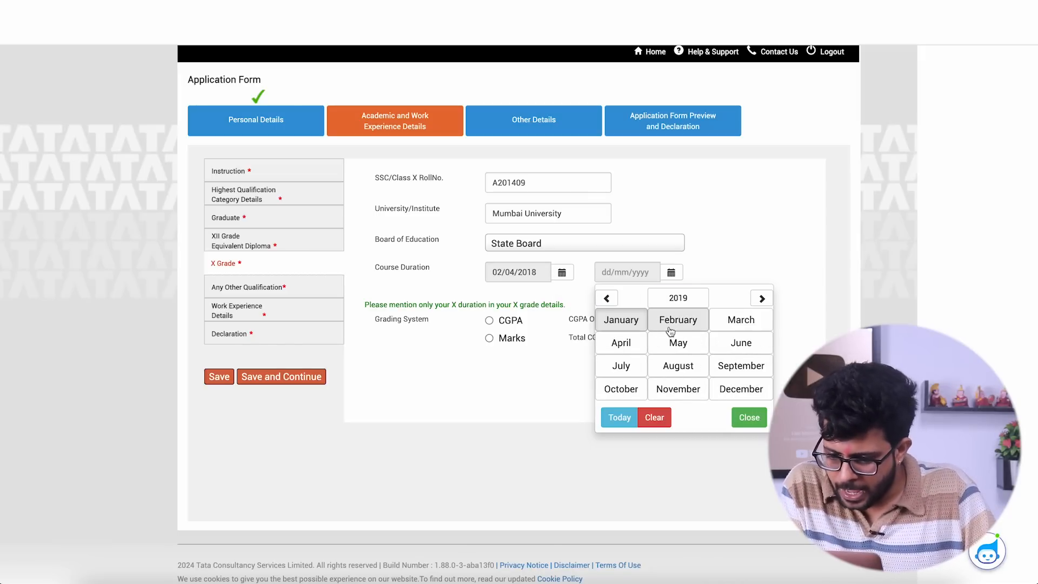
pyautogui.click(739, 321)
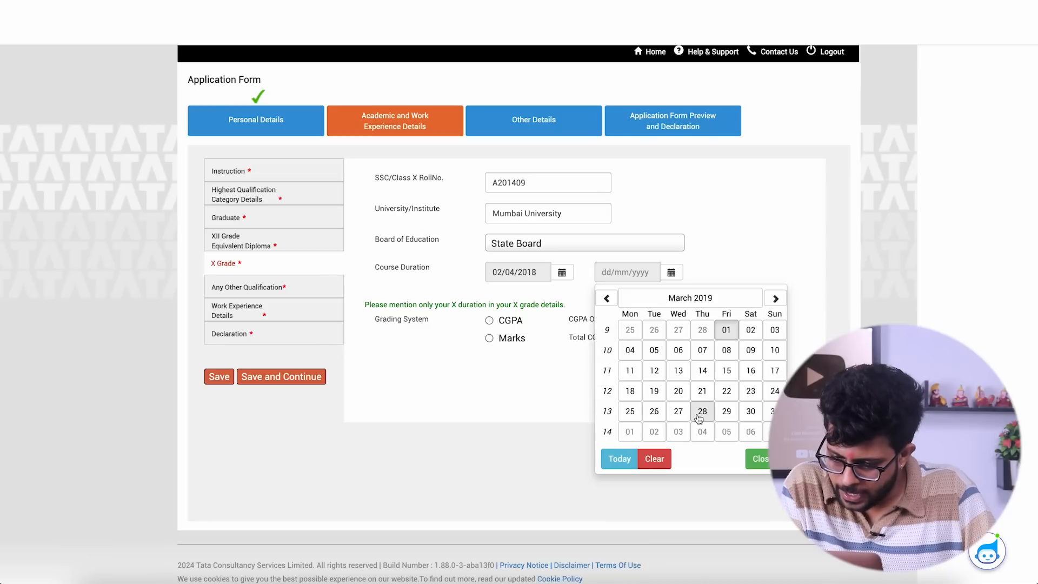
pyautogui.click(725, 412)
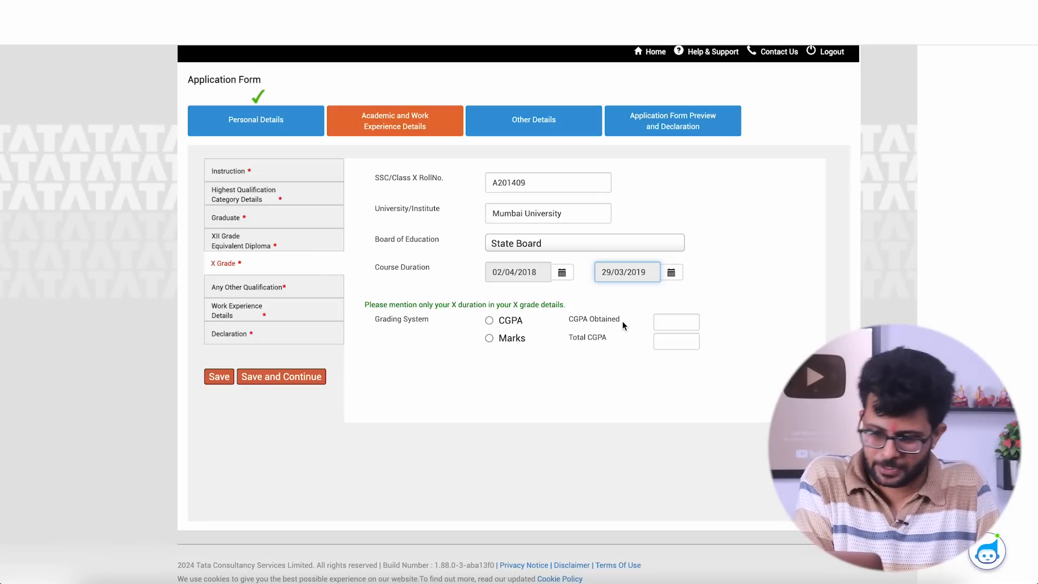
# - Select Marks as the X grade grading system and enter 65 marks obtained out of 100 maximum
pyautogui.click(490, 338)
pyautogui.click(698, 323)
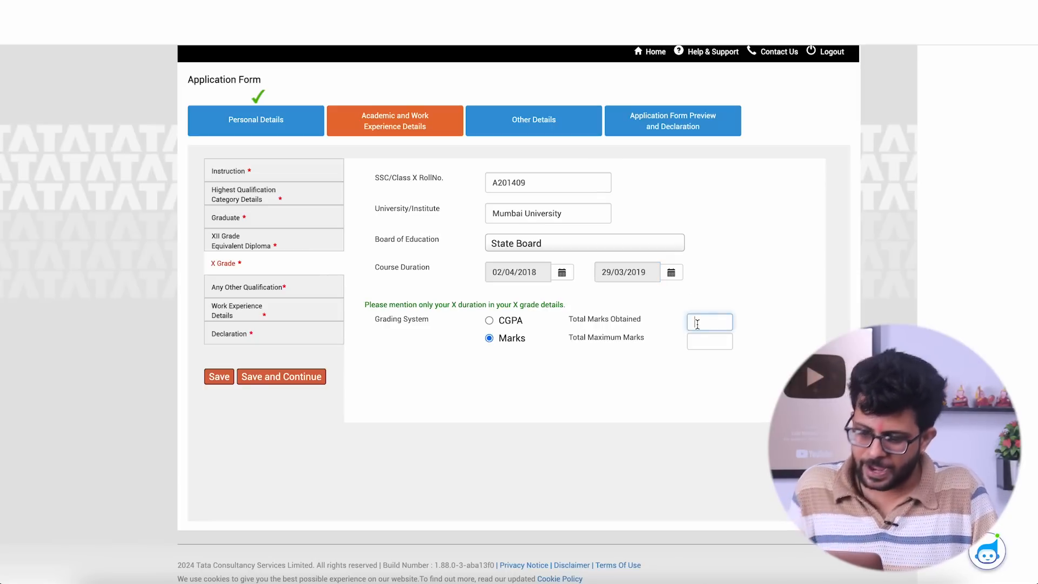
pyautogui.write('65')
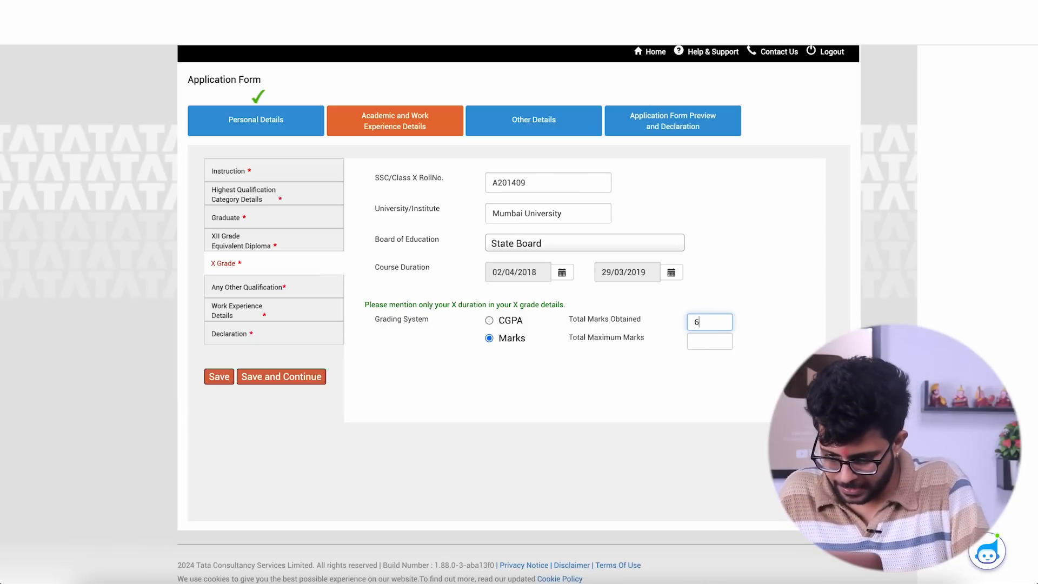
pyautogui.click(699, 343)
pyautogui.write('100')
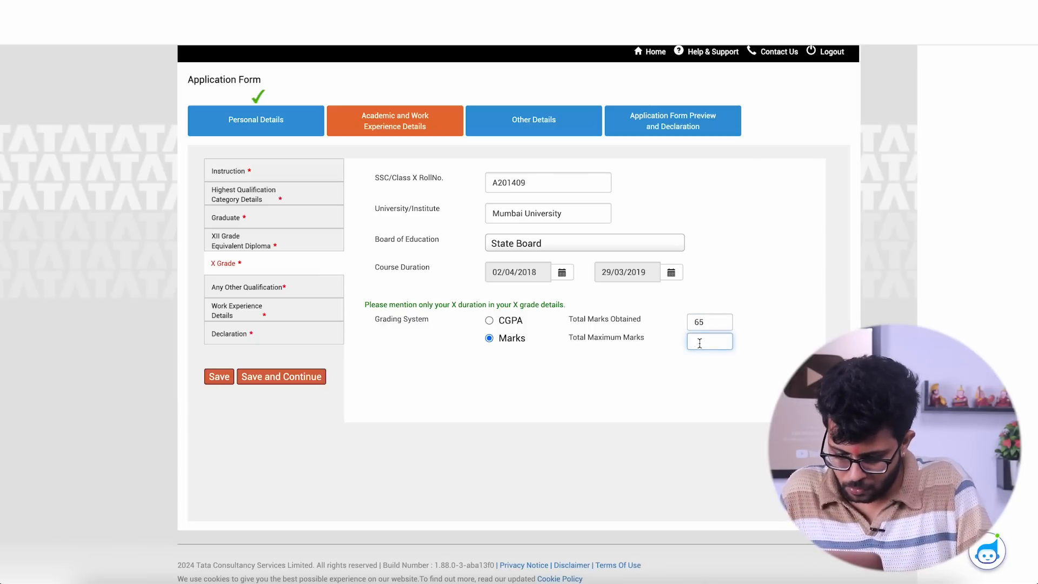
# - Save the X grade details and continue to the Any Other Qualification section
pyautogui.click(806, 340)
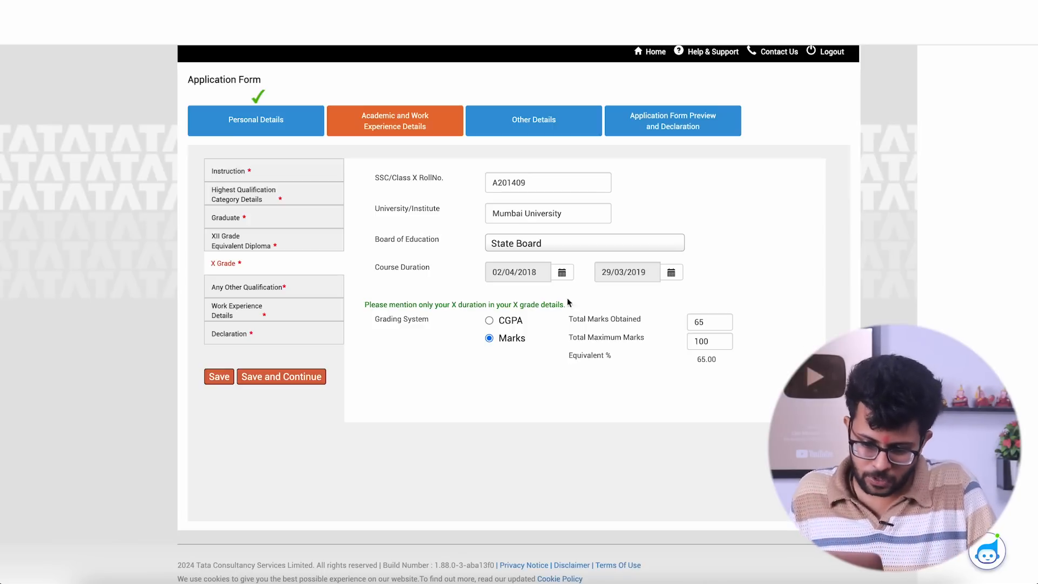
pyautogui.click(287, 376)
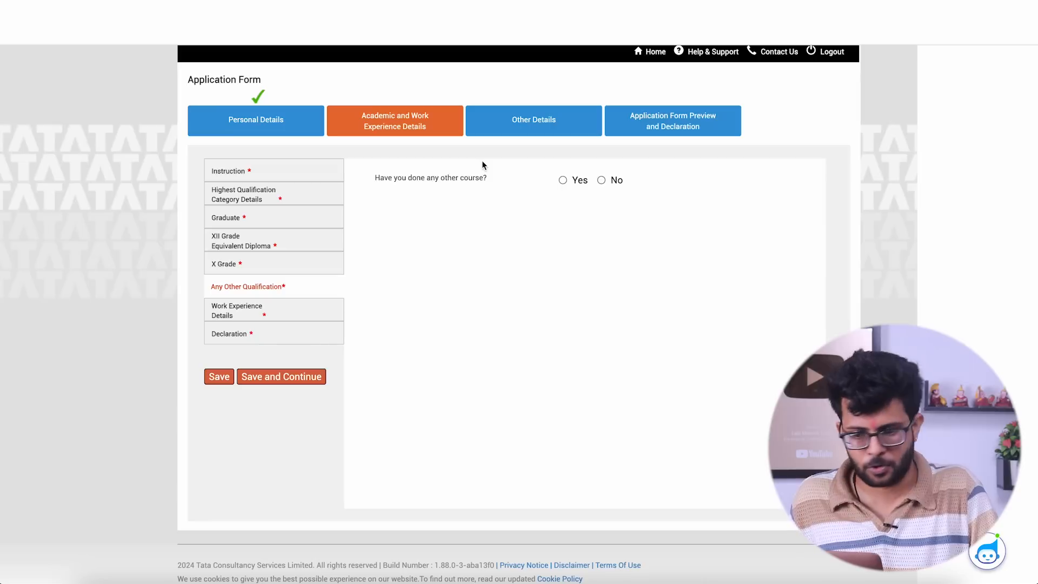
# - Answer No to having done any other course and No to relevant work experience, saving each section
pyautogui.click(602, 179)
pyautogui.click(271, 372)
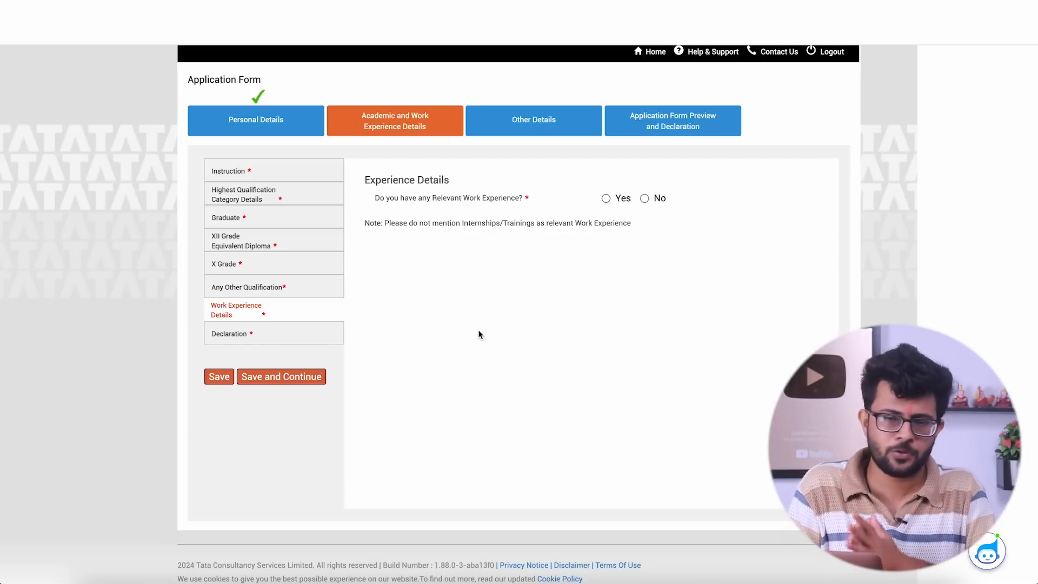
pyautogui.click(645, 199)
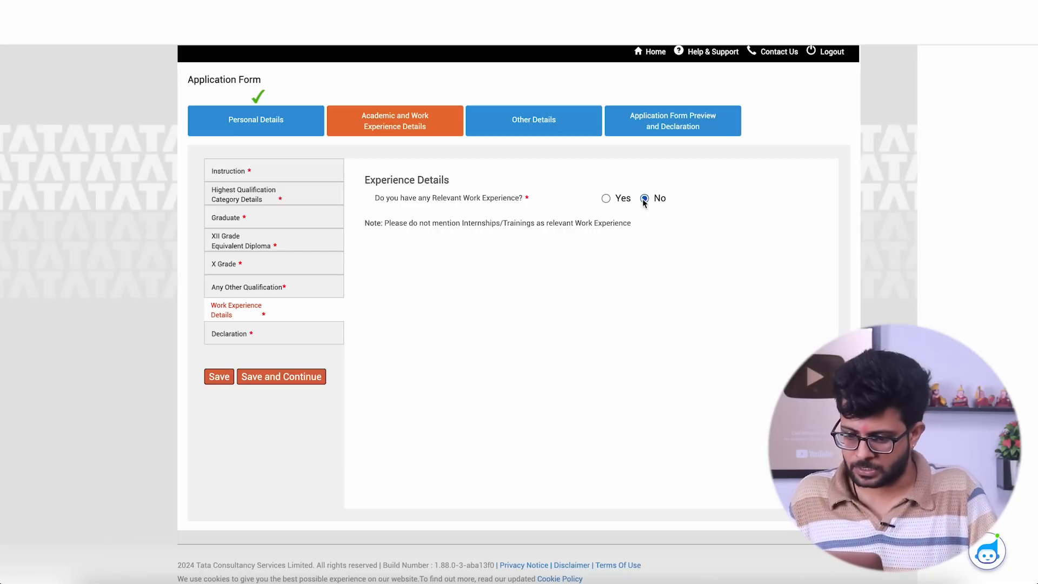
pyautogui.click(288, 376)
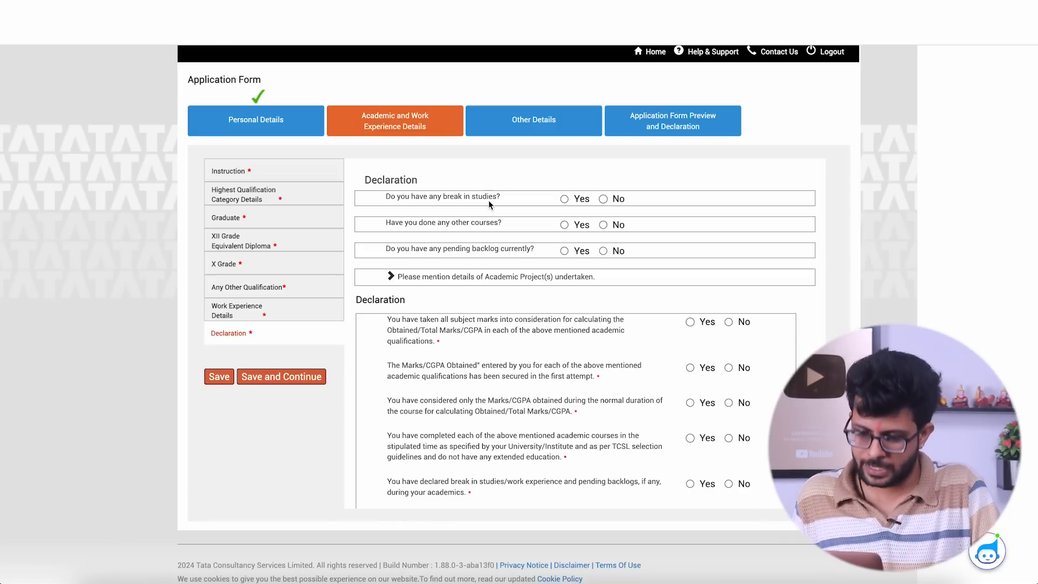
# - Answer No to break in studies, other courses and pending backlog, and expand the academic project details field
pyautogui.click(603, 199)
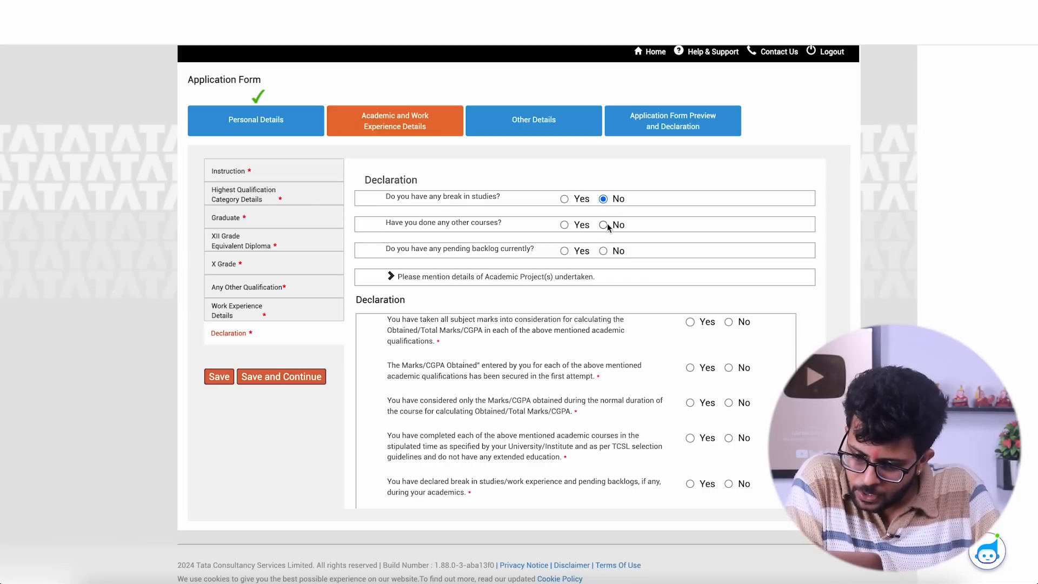
pyautogui.click(604, 226)
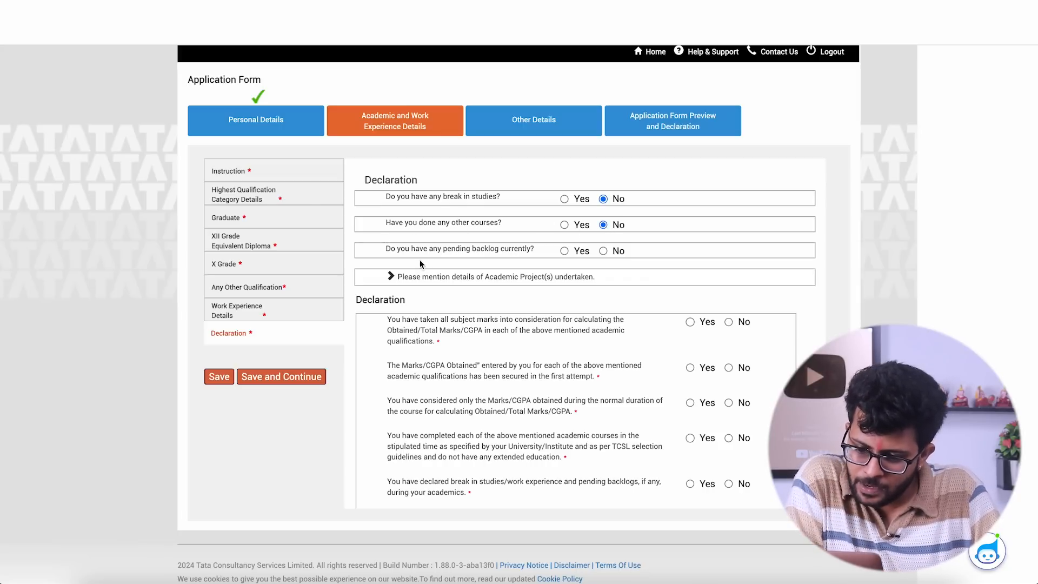
pyautogui.click(565, 252)
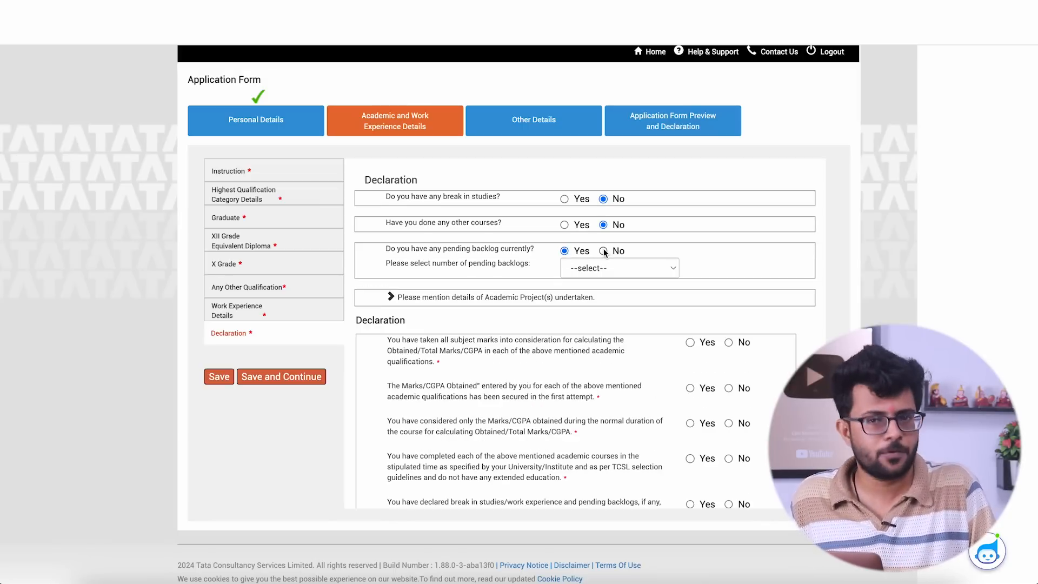
pyautogui.click(597, 274)
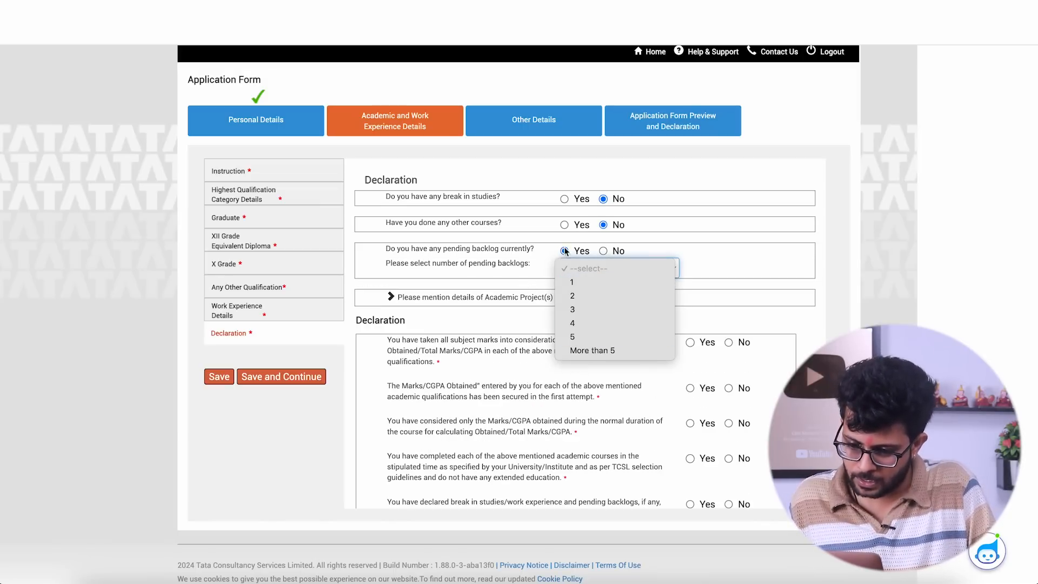
pyautogui.click(604, 251)
pyautogui.click(604, 251)
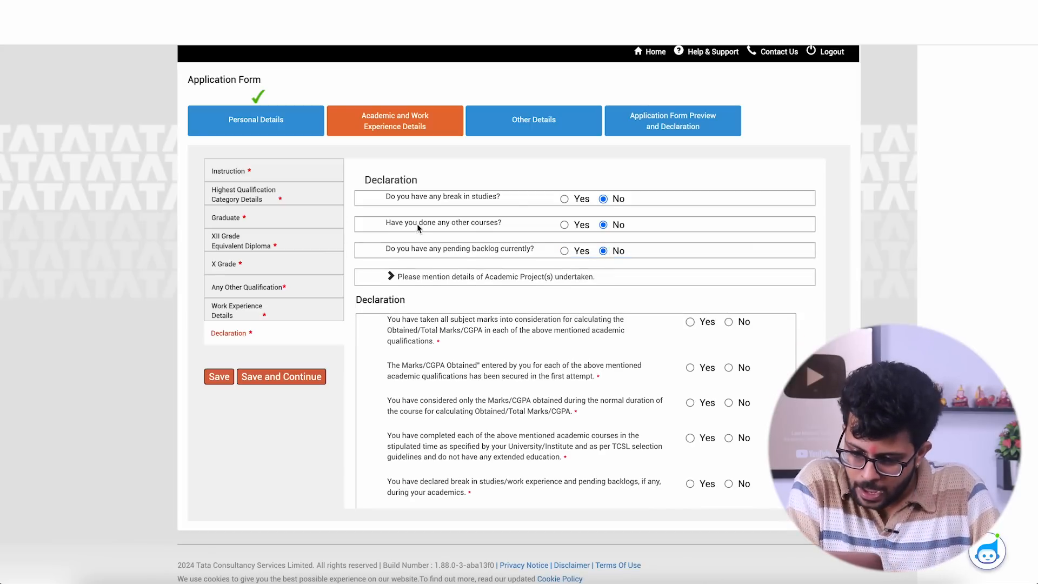
pyautogui.click(403, 279)
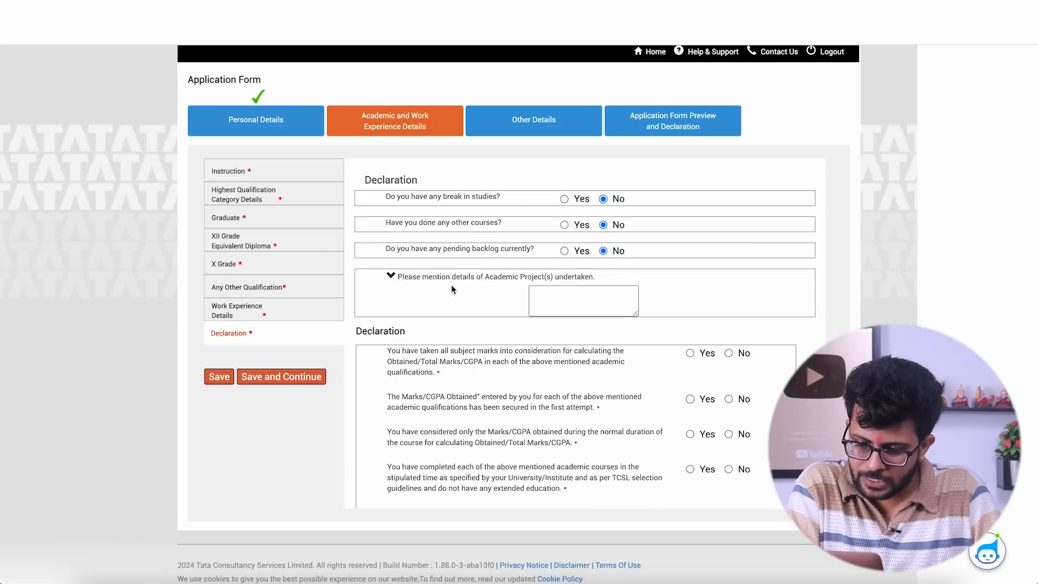
pyautogui.click(567, 306)
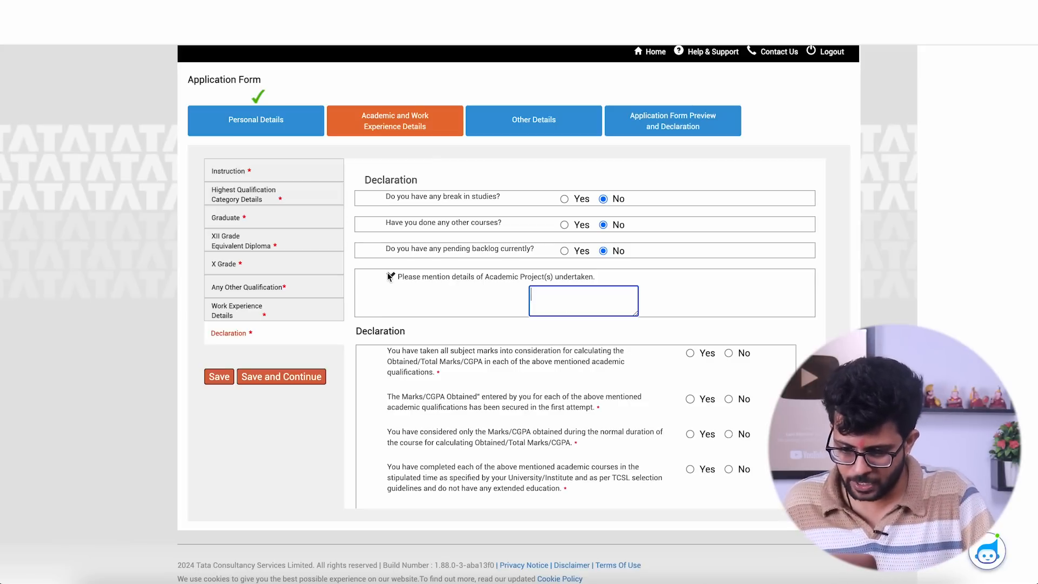
# - Answer Yes to all seven academic declaration statements, then agree to the declaration and save the section
pyautogui.scroll(-3, 468, 354)
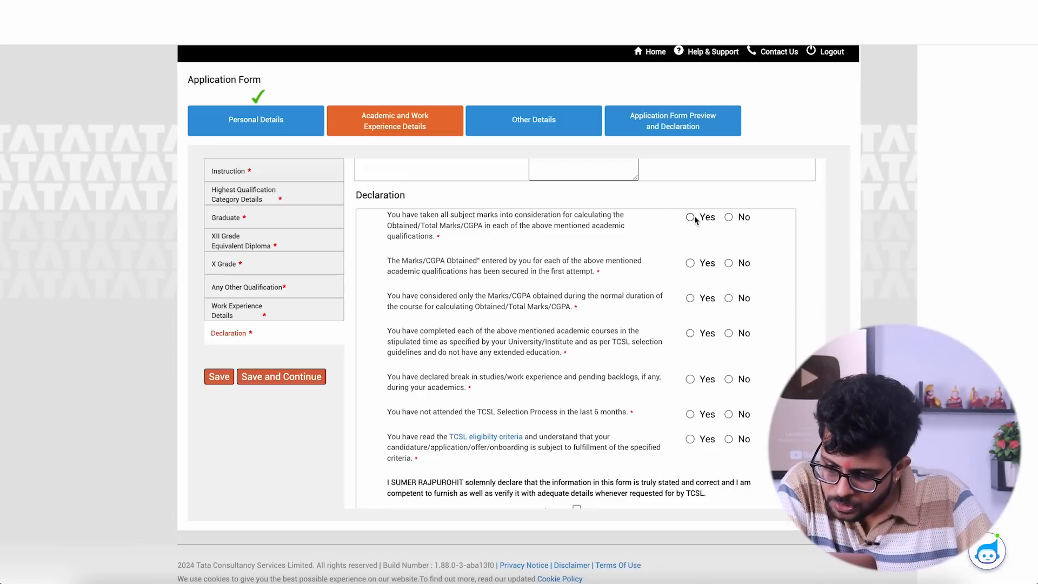
pyautogui.click(691, 263)
pyautogui.click(690, 299)
pyautogui.click(690, 333)
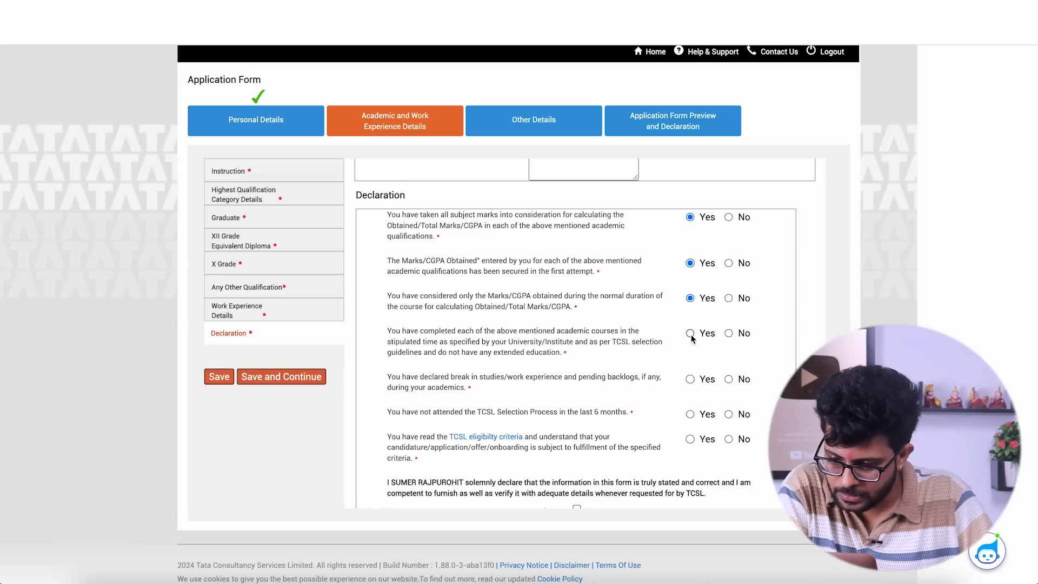
pyautogui.click(691, 379)
pyautogui.click(690, 415)
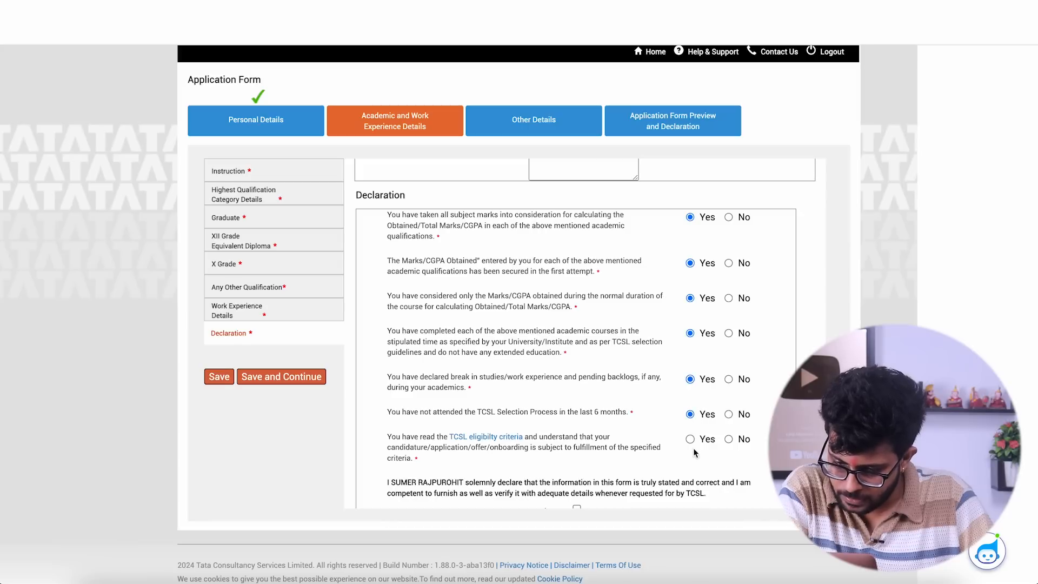
pyautogui.click(691, 440)
pyautogui.scroll(-1, 646, 440)
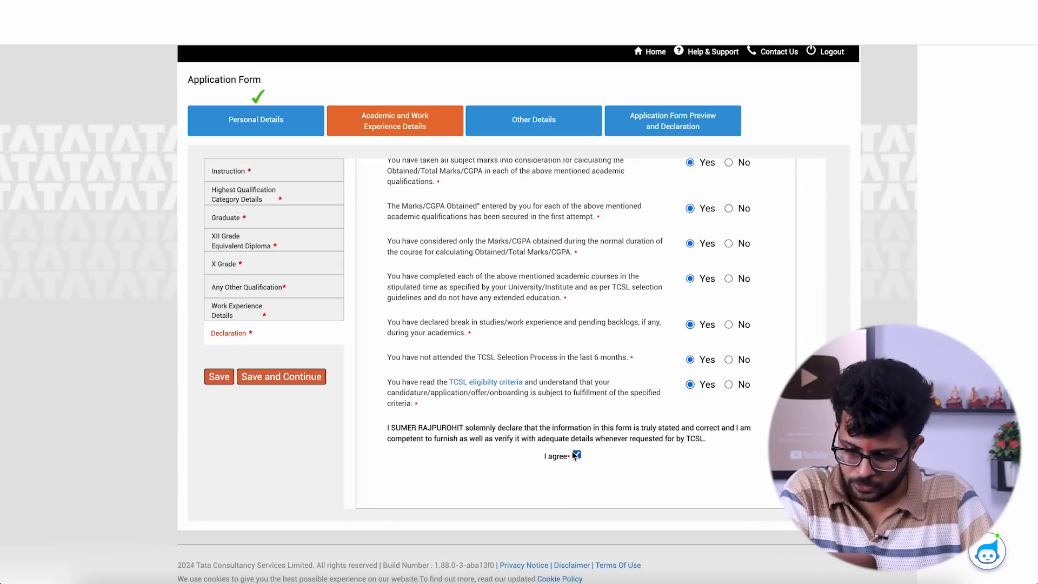
pyautogui.click(275, 376)
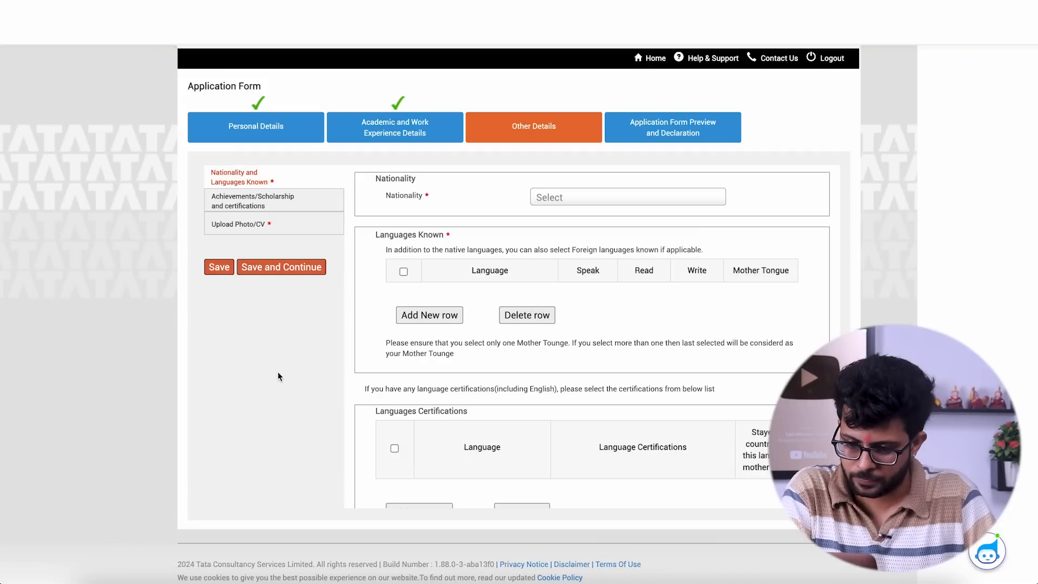
# - Set the nationality to India and add Hindi as a known language with speak, read, write and mother tongue
pyautogui.click(603, 197)
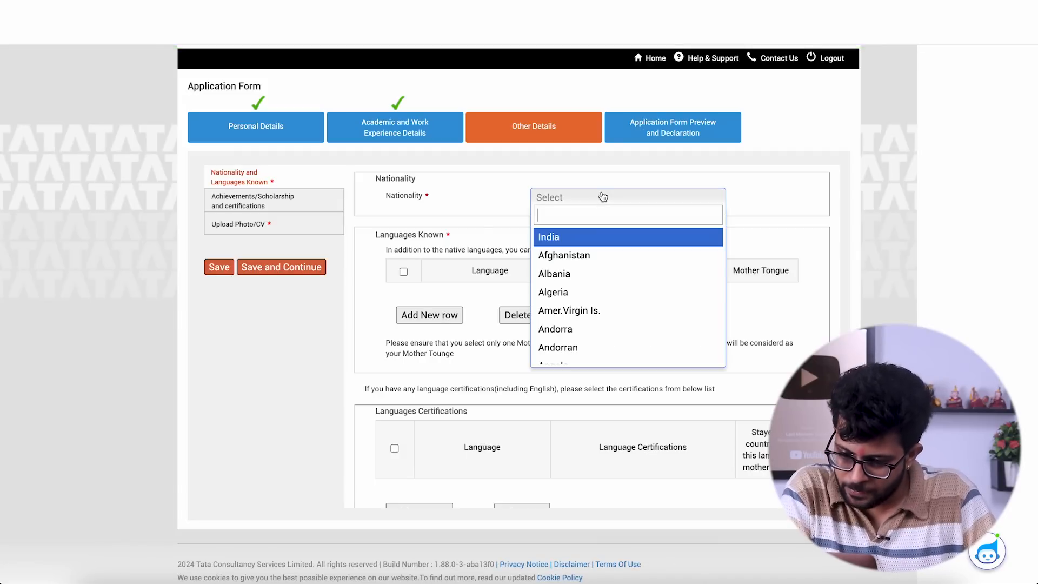
pyautogui.click(574, 238)
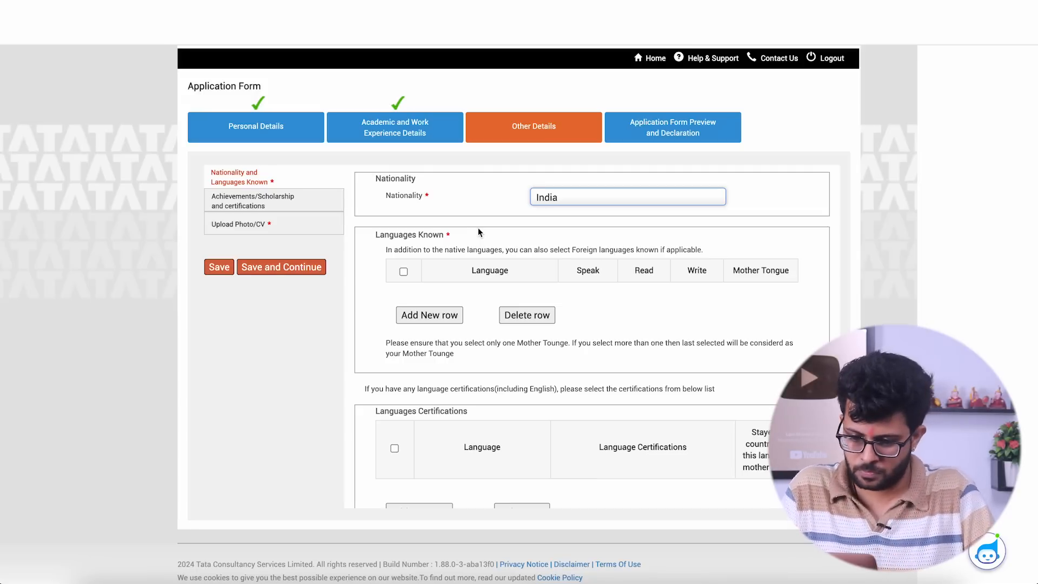
pyautogui.click(420, 316)
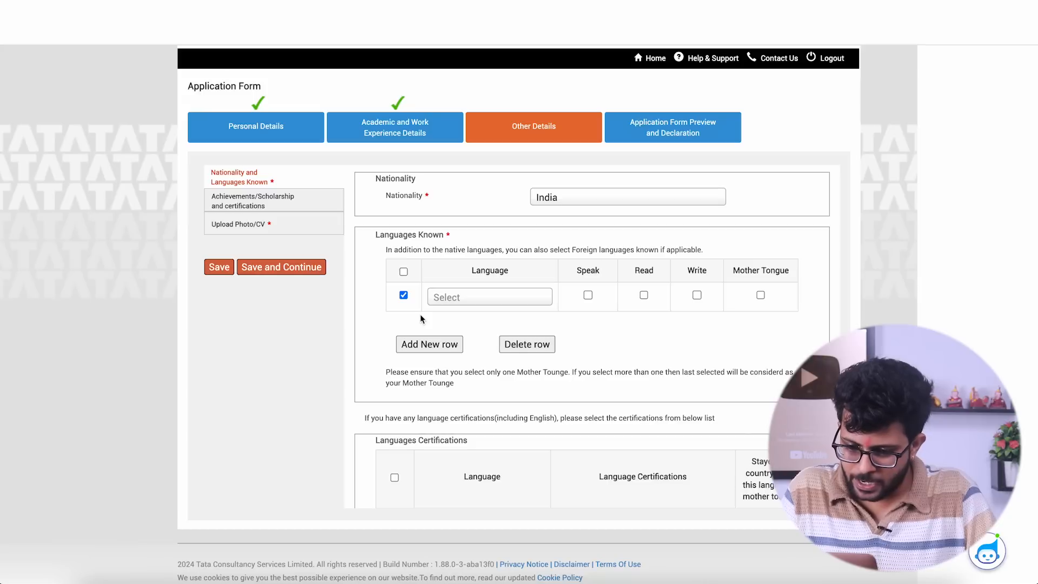
pyautogui.click(445, 300)
pyautogui.write('hindi')
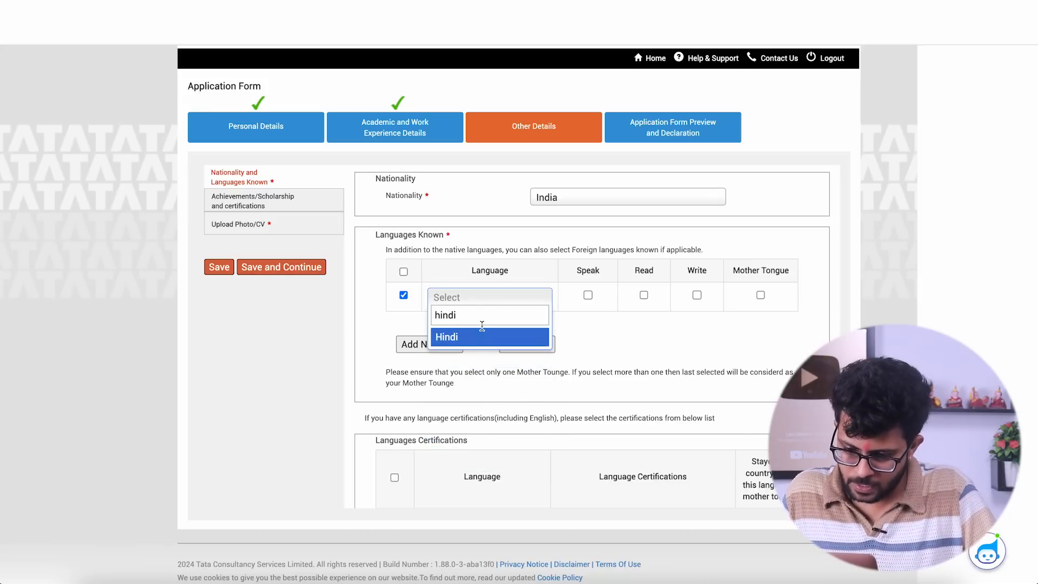
pyautogui.click(478, 339)
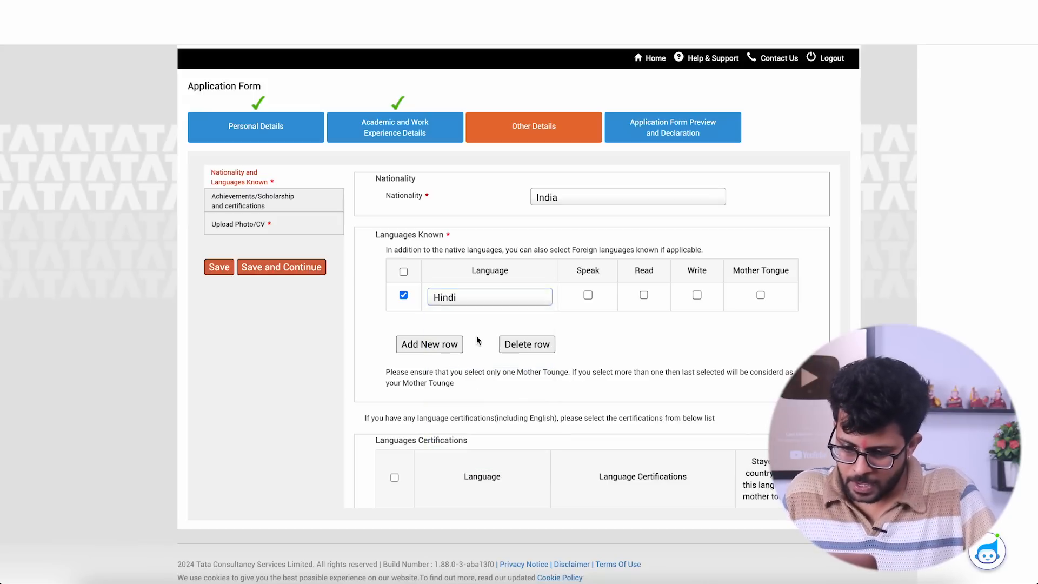
pyautogui.click(587, 295)
pyautogui.click(643, 295)
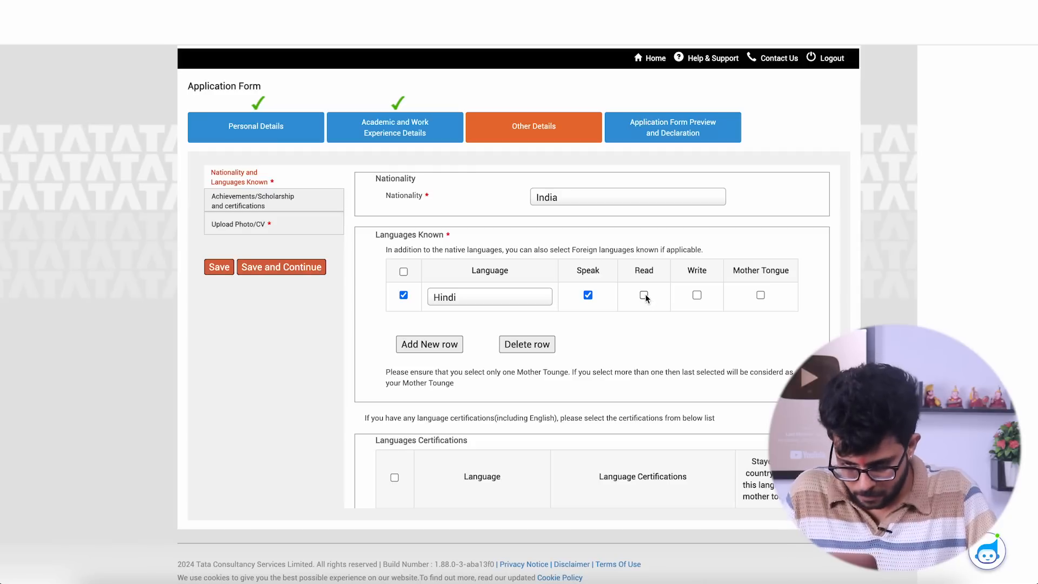
pyautogui.click(697, 295)
pyautogui.click(760, 296)
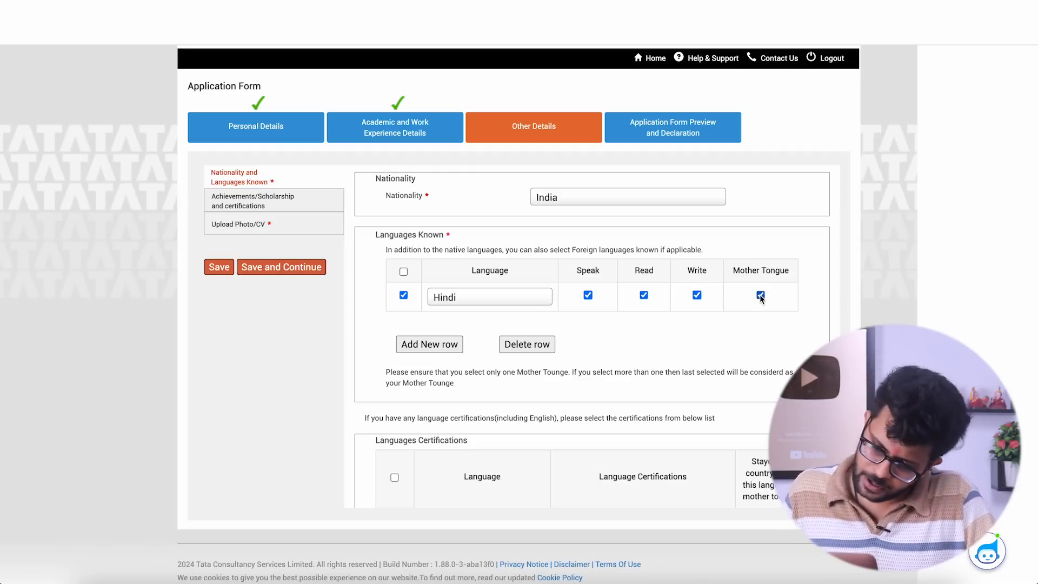
# - Add English as a second known language with speak, read and write
pyautogui.click(422, 351)
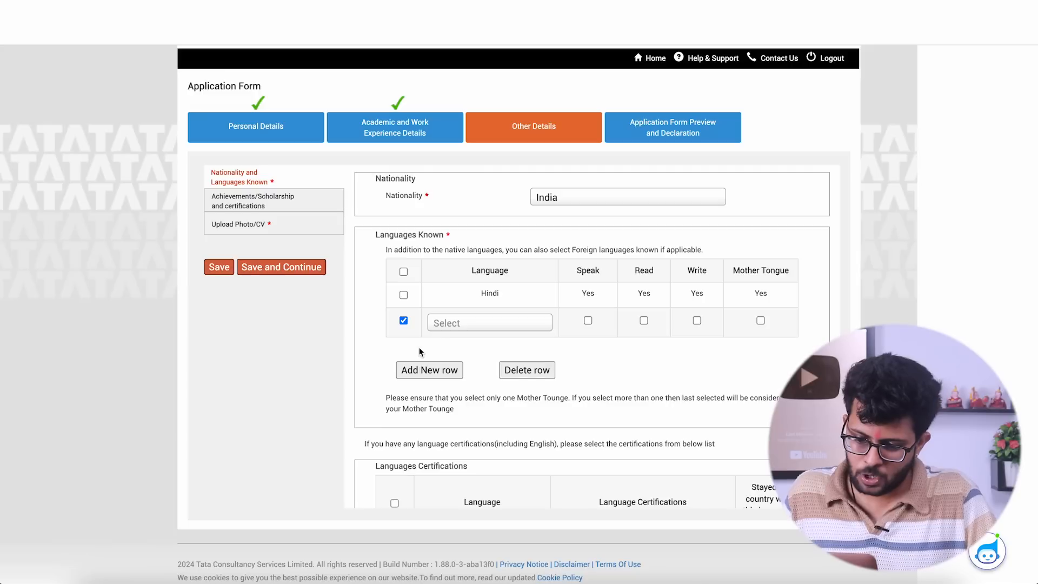
pyautogui.click(480, 324)
pyautogui.write('English')
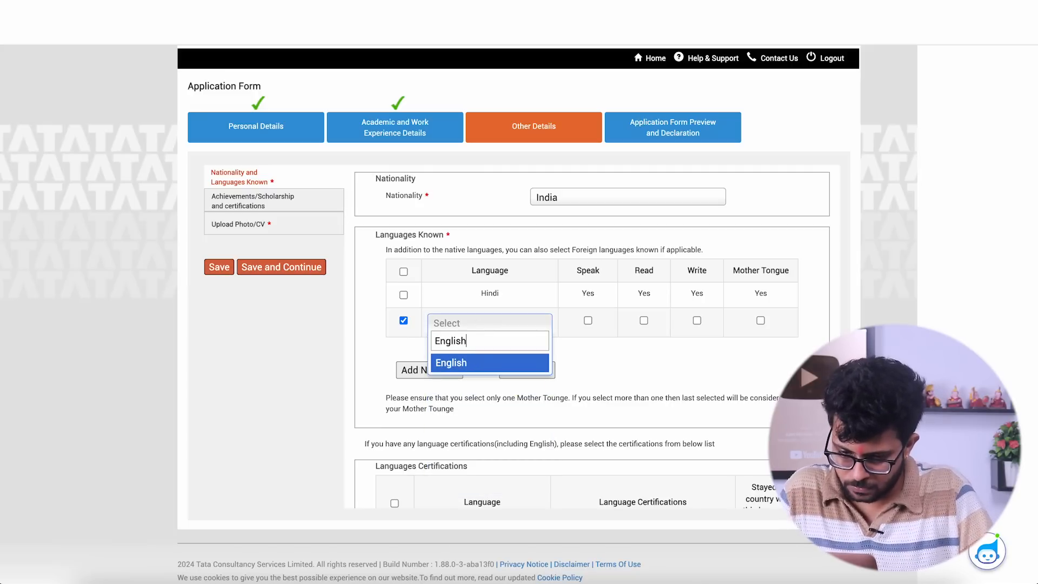
pyautogui.click(480, 366)
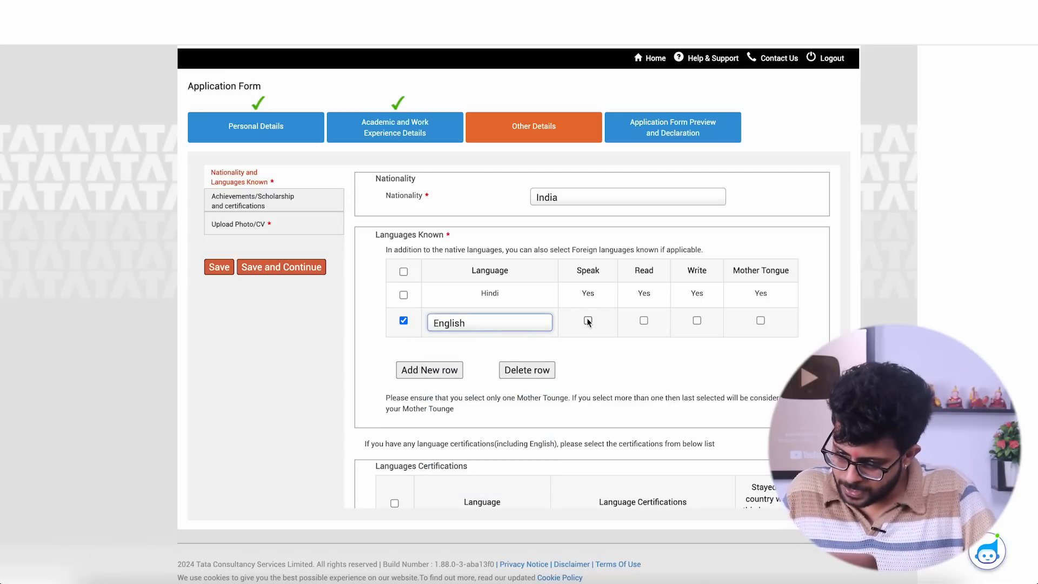
pyautogui.click(588, 320)
pyautogui.click(644, 321)
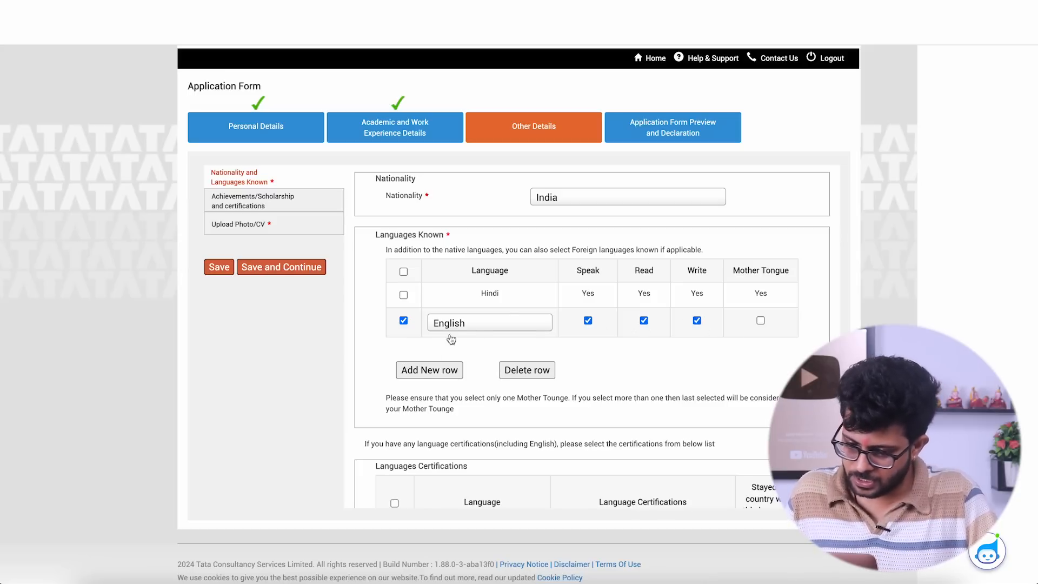
# - Save the nationality and languages, and continue past the achievements and certifications section without filling it in
pyautogui.scroll(-2, 347, 359)
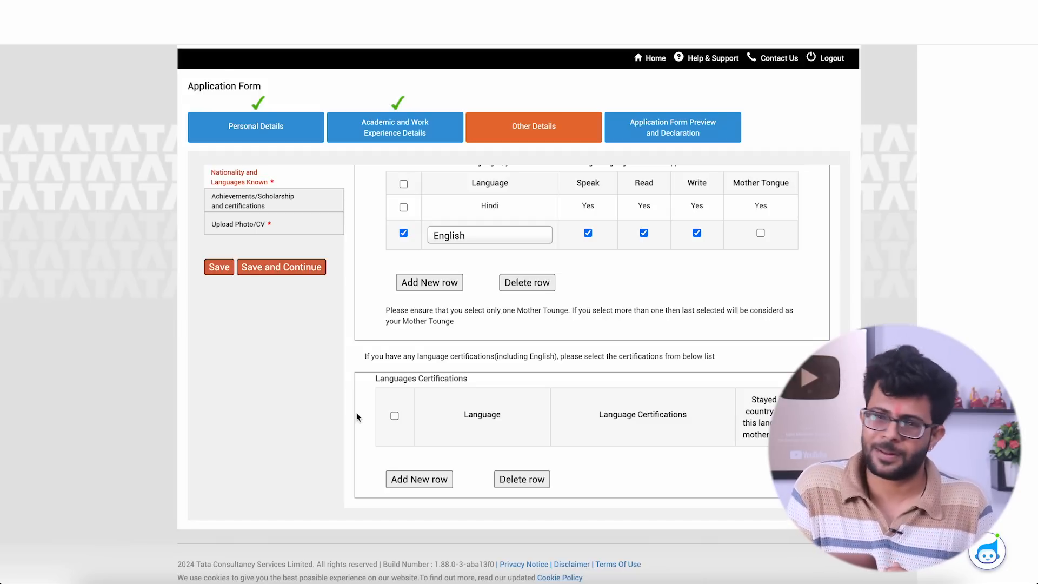
pyautogui.click(259, 262)
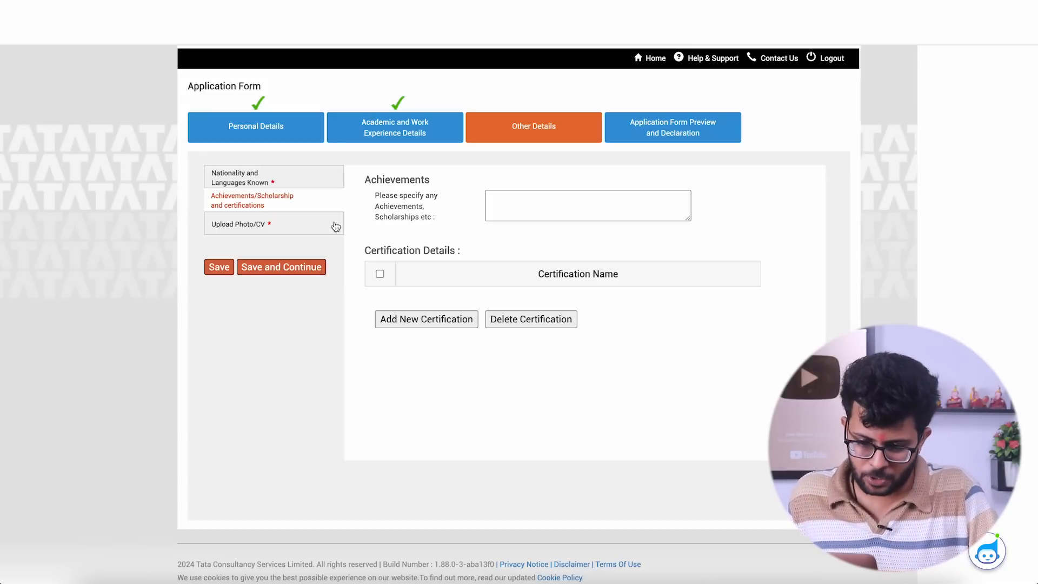
pyautogui.click(292, 266)
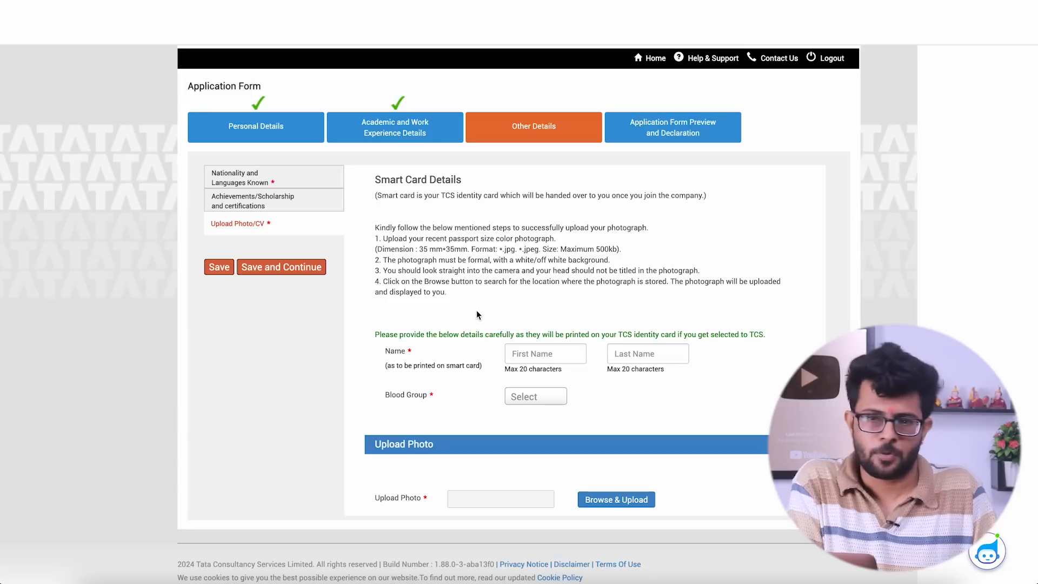
# - Enter the candidate's first and last name for the smart card and set the blood group to A+
pyautogui.click(530, 352)
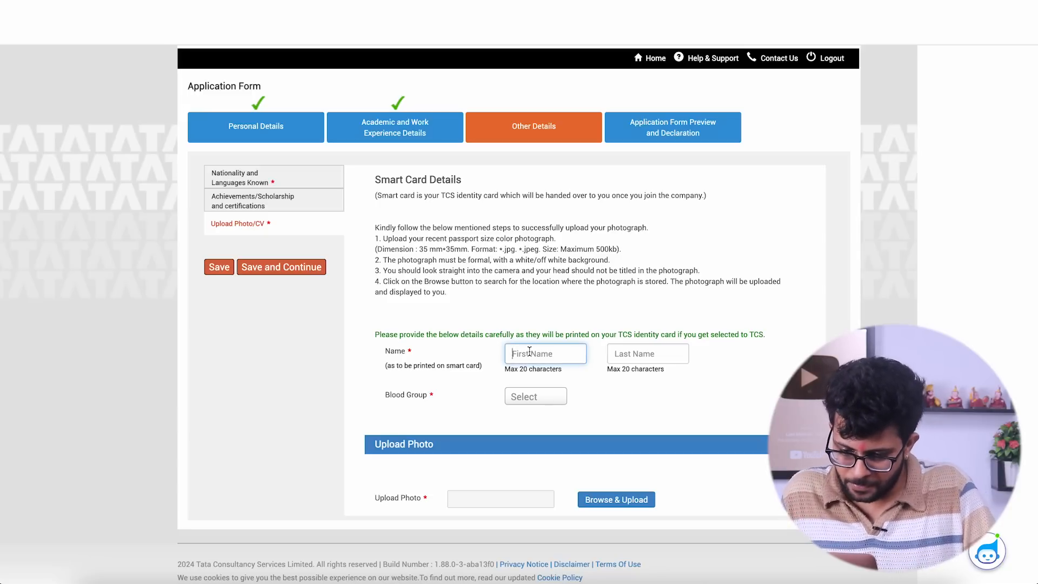
pyautogui.press('Tab')
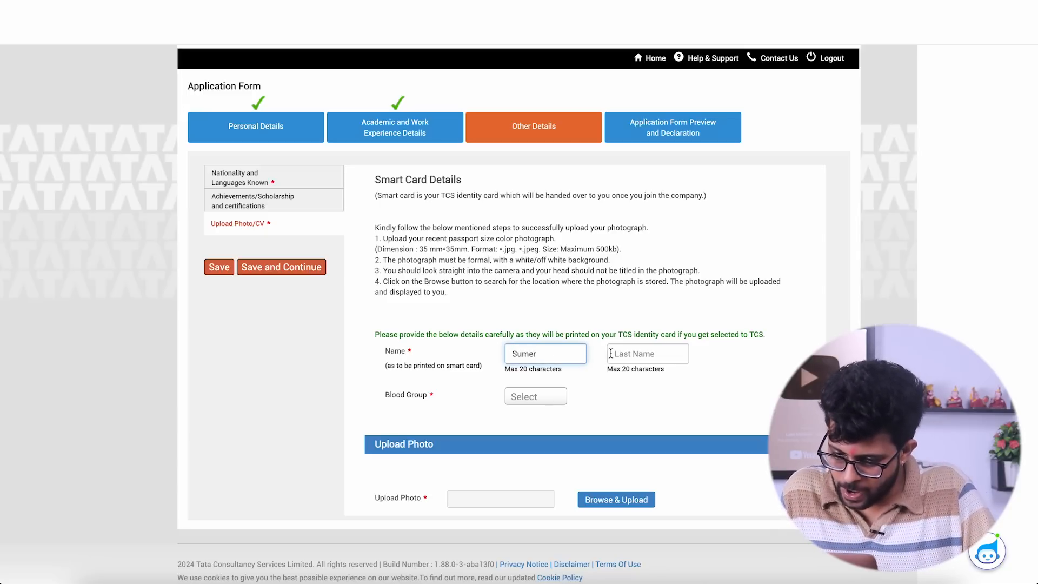
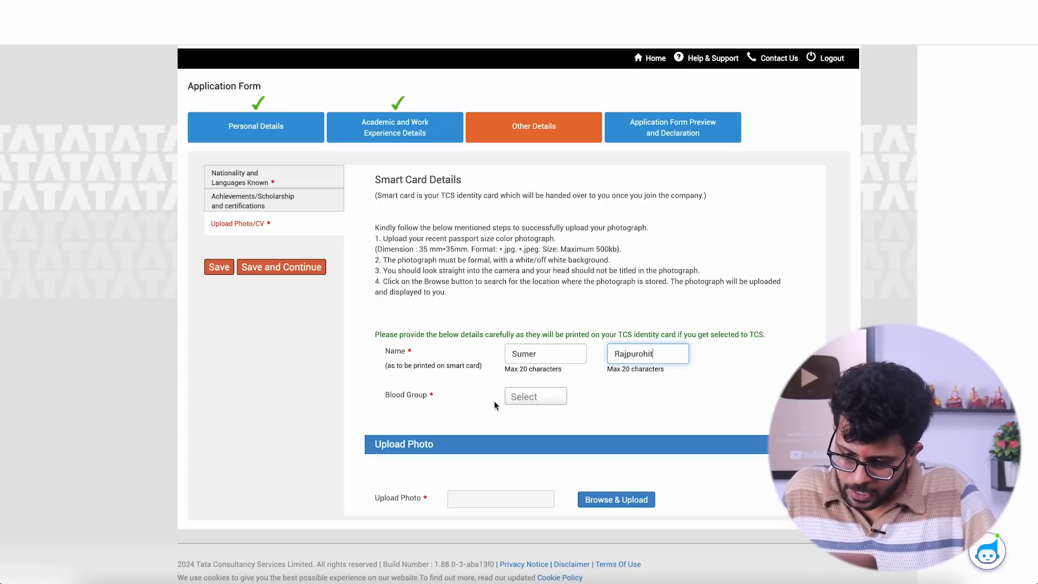
pyautogui.click(535, 395)
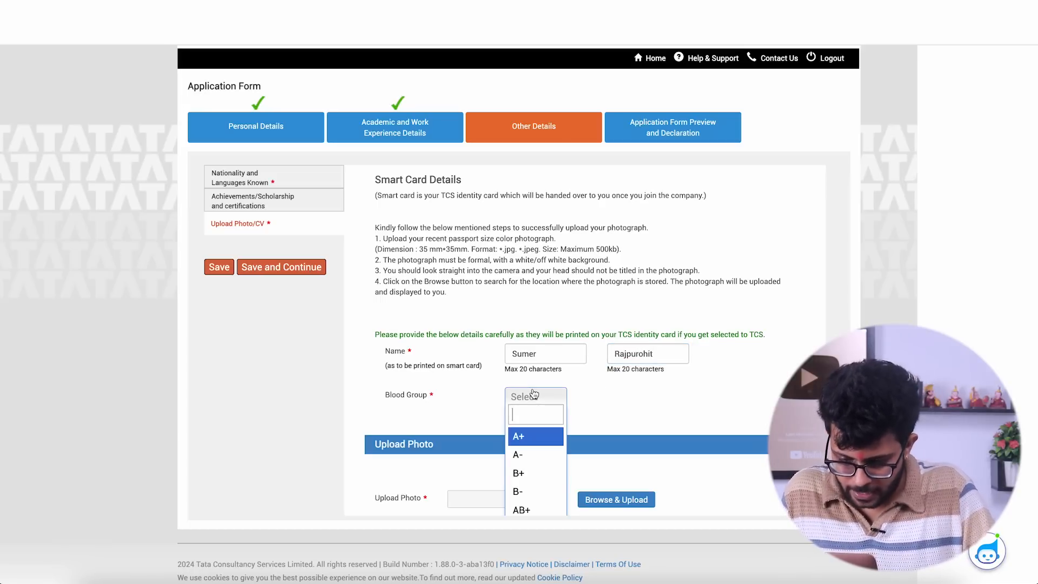
pyautogui.click(522, 437)
# - Upload the WhatsApp JPEG image from the candidate's folder in Documents as the application photo
pyautogui.scroll(-1, 627, 440)
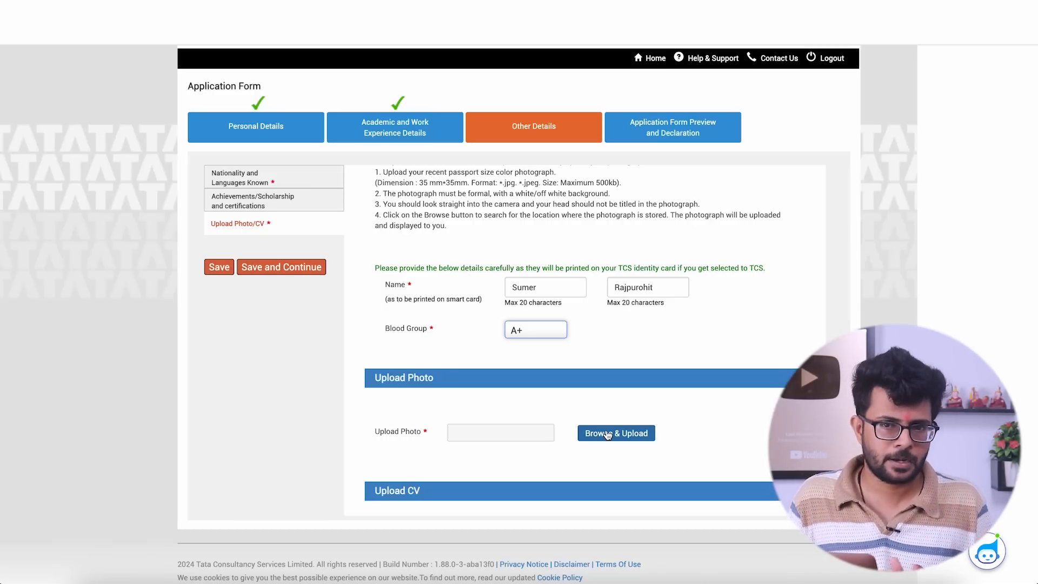
pyautogui.click(607, 435)
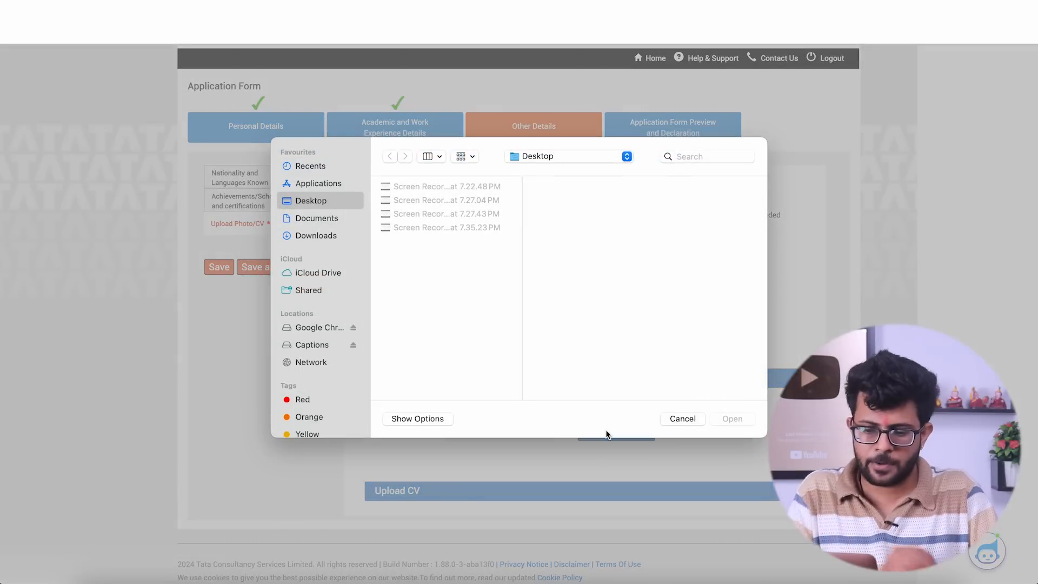
pyautogui.click(317, 218)
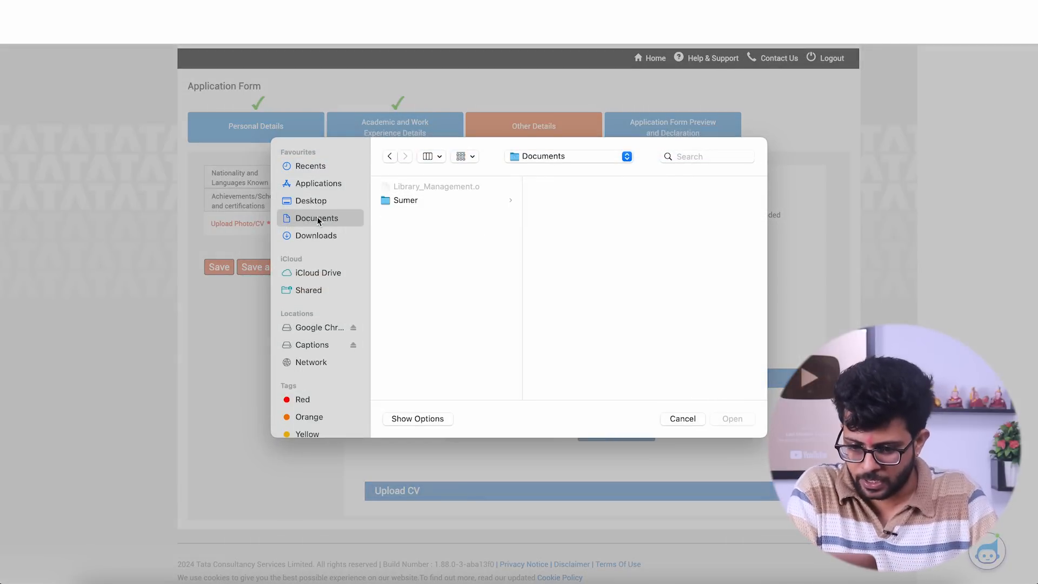
pyautogui.click(399, 201)
pyautogui.click(565, 200)
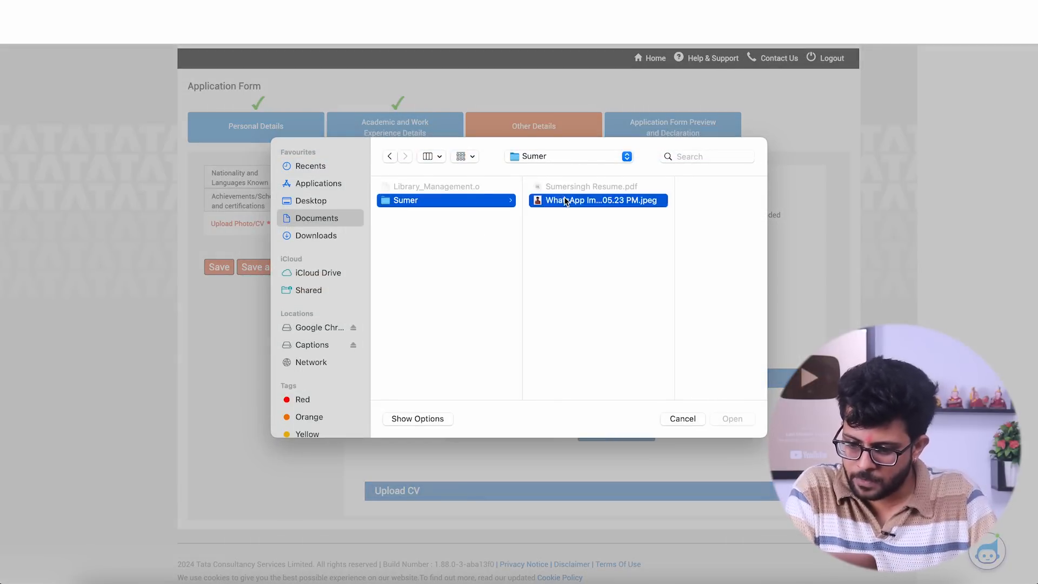
pyautogui.click(738, 417)
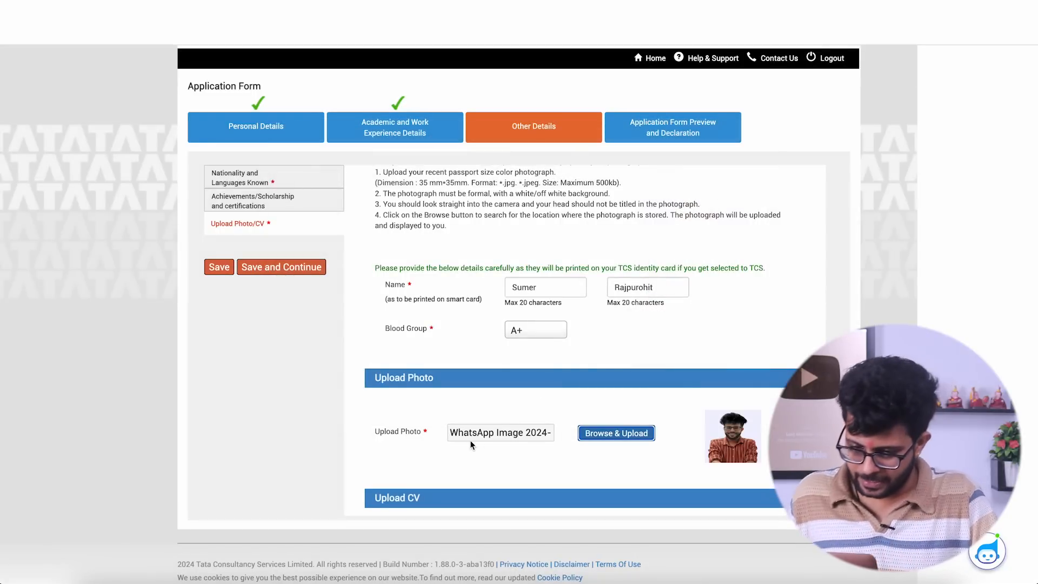
# - Upload the candidate's resume PDF as the CV, then save the photo and CV section and continue to the preview and declaration
pyautogui.scroll(-3, 471, 444)
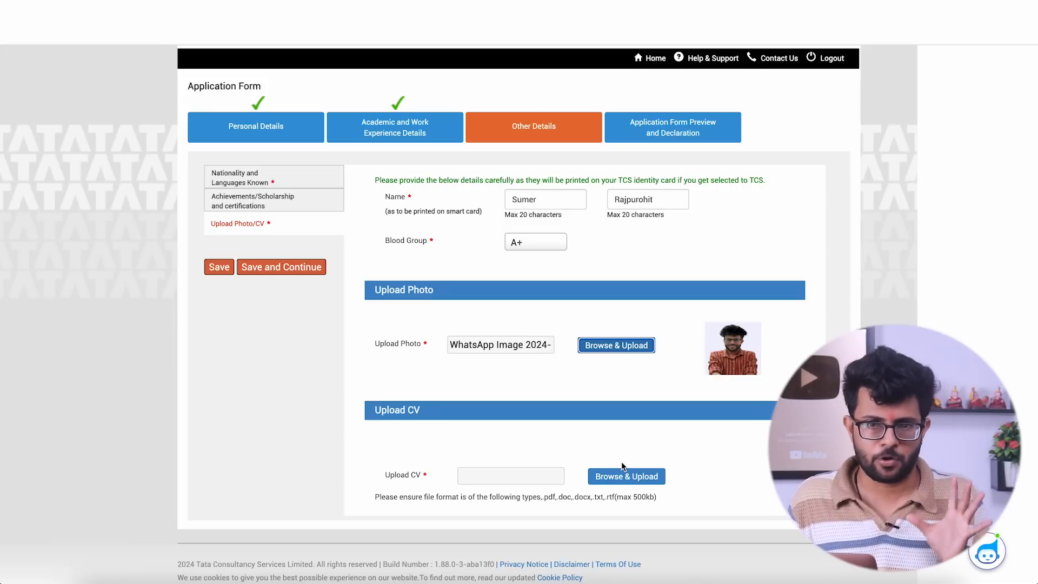
pyautogui.click(625, 477)
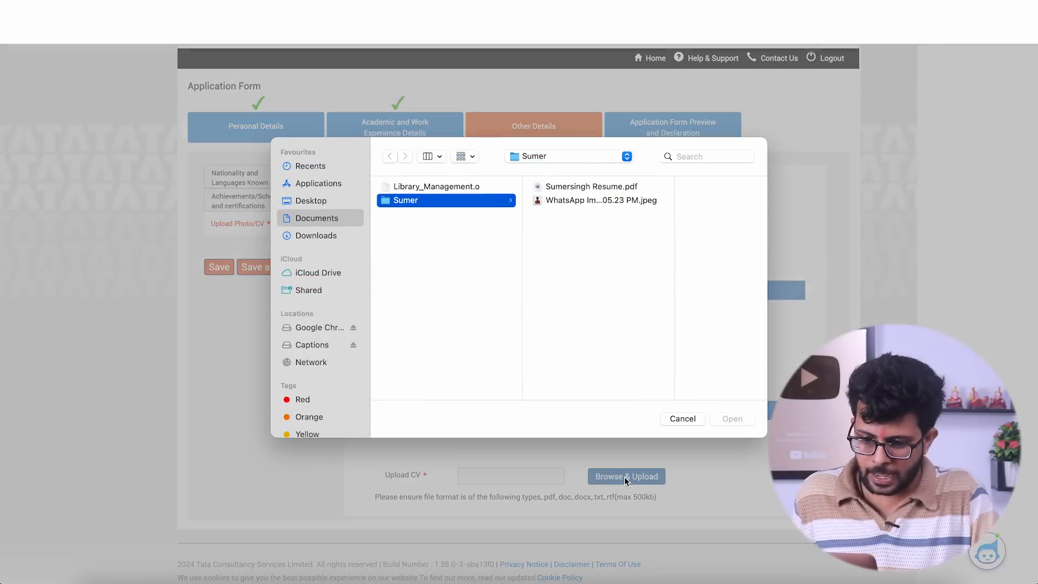
pyautogui.click(566, 187)
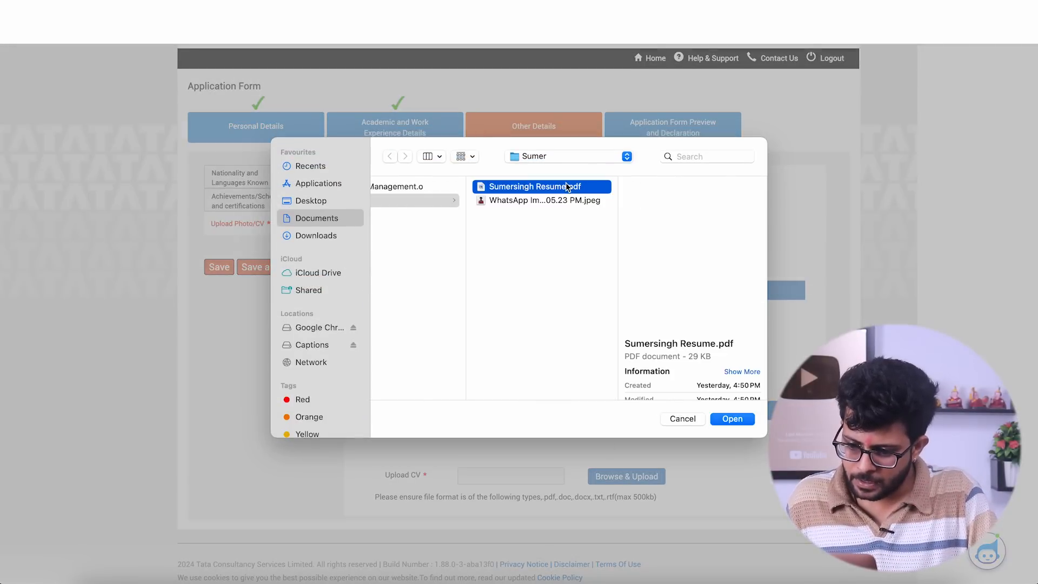
pyautogui.click(721, 419)
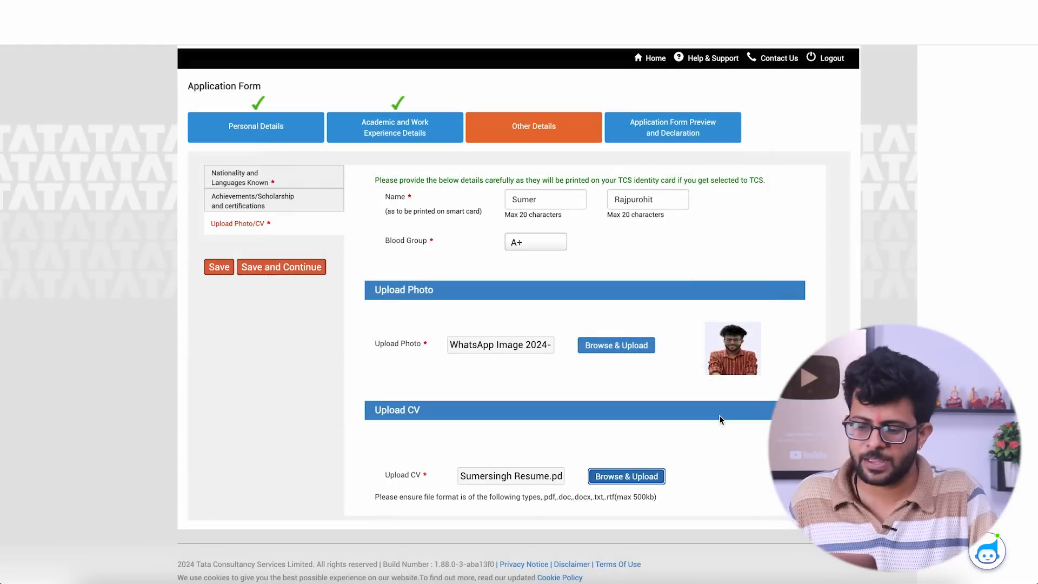
pyautogui.scroll(-1, 722, 421)
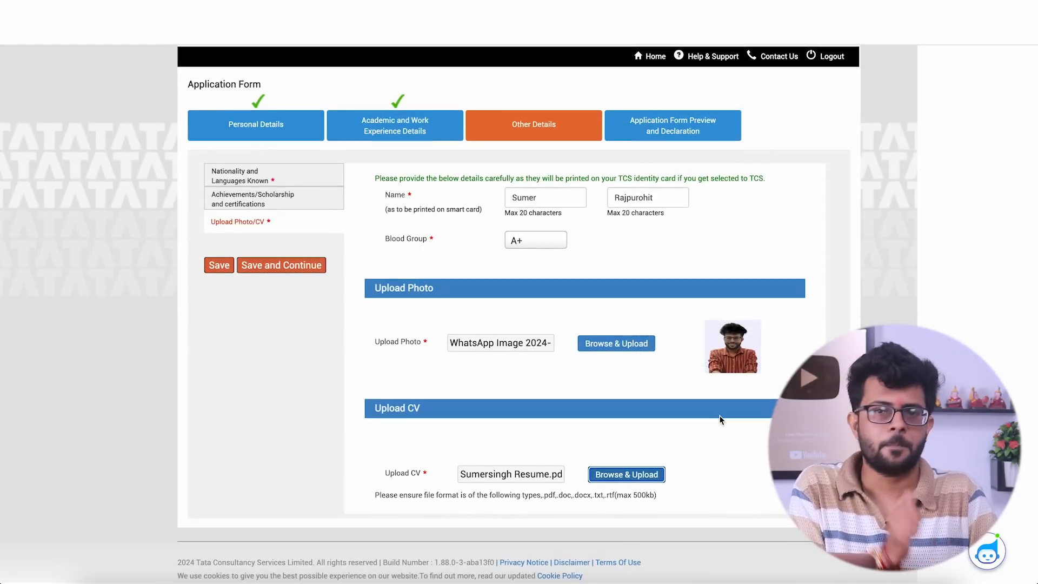
pyautogui.click(277, 266)
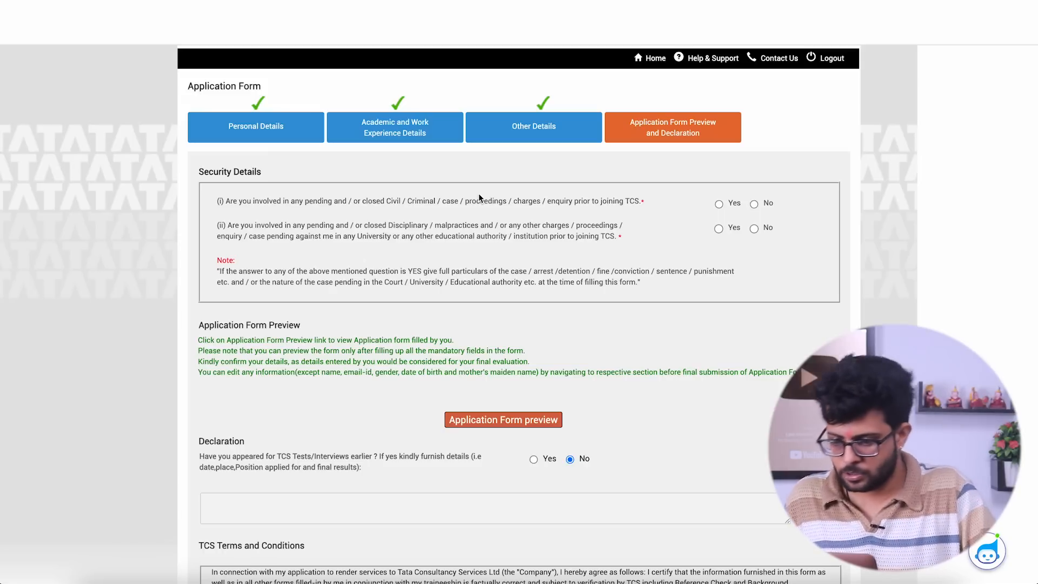
# - Answer No to both security questions about pending or closed legal cases and disciplinary proceedings
pyautogui.click(754, 205)
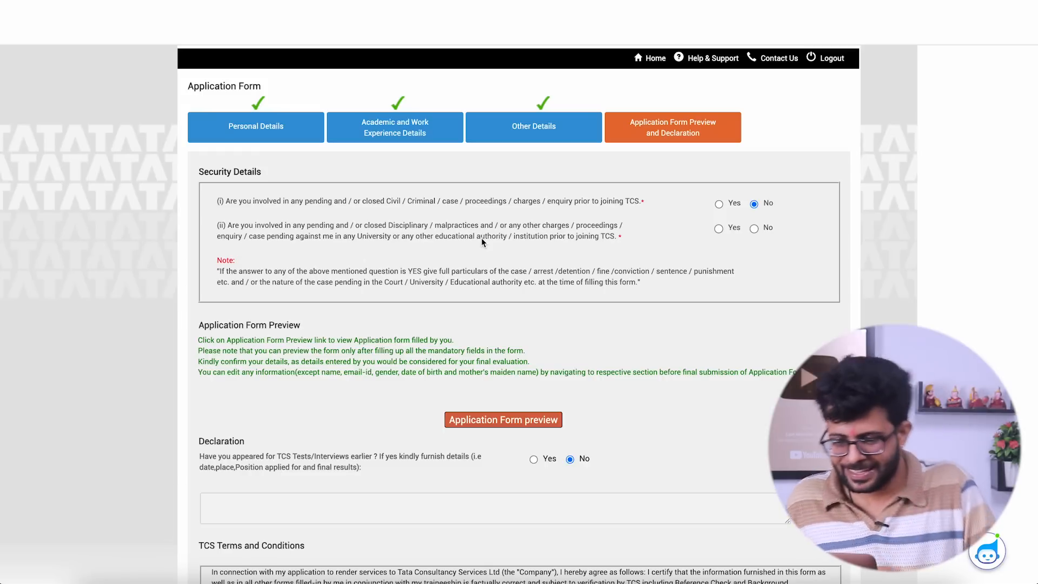
pyautogui.click(754, 229)
pyautogui.scroll(-3, 412, 415)
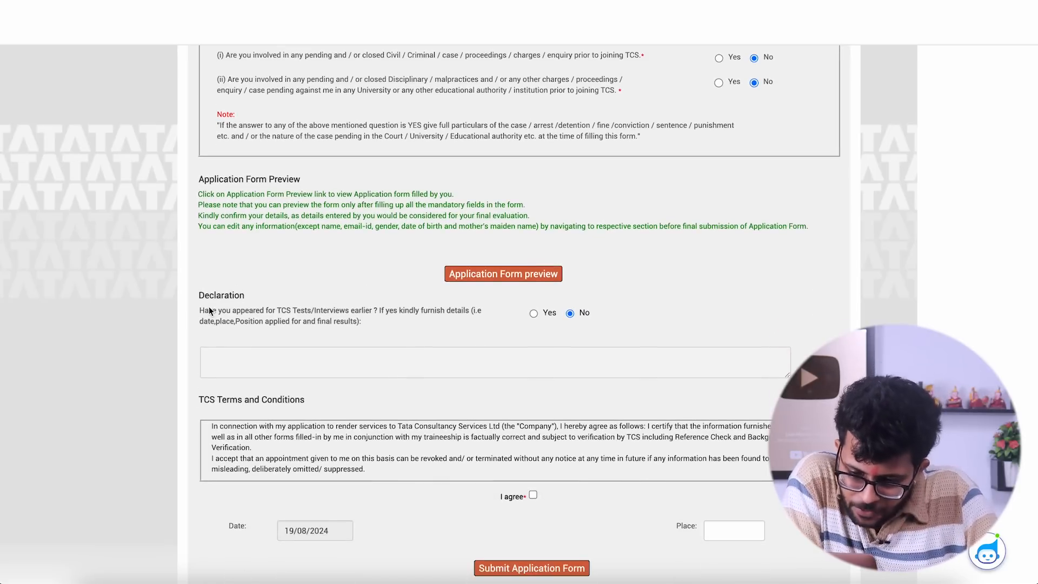
# - Agree to the TCS terms and conditions, enter the candidate's town as the place, and submit the application form
pyautogui.scroll(2, 430, 327)
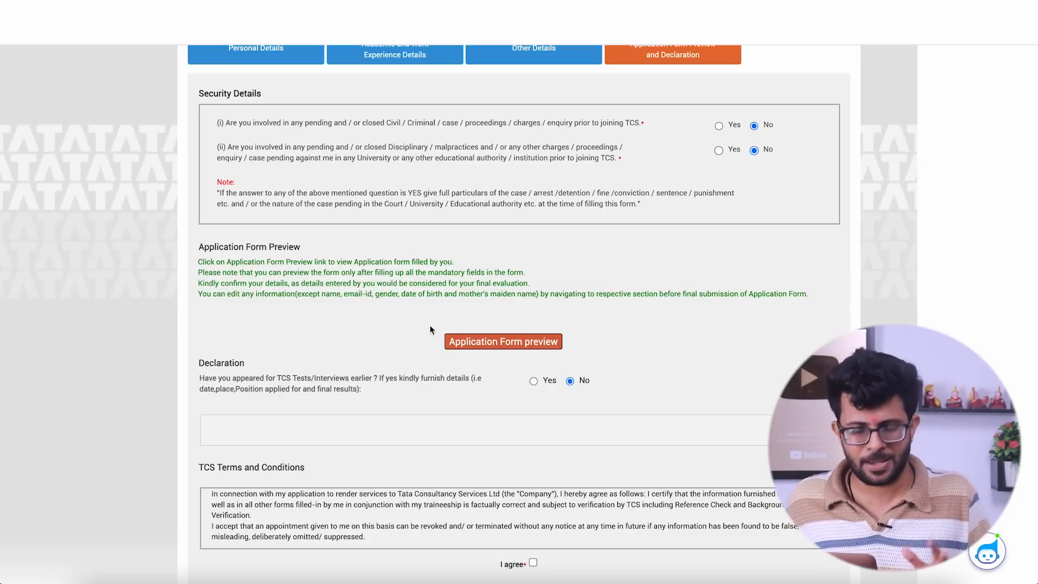
pyautogui.scroll(-1, 431, 330)
pyautogui.scroll(-3, 431, 329)
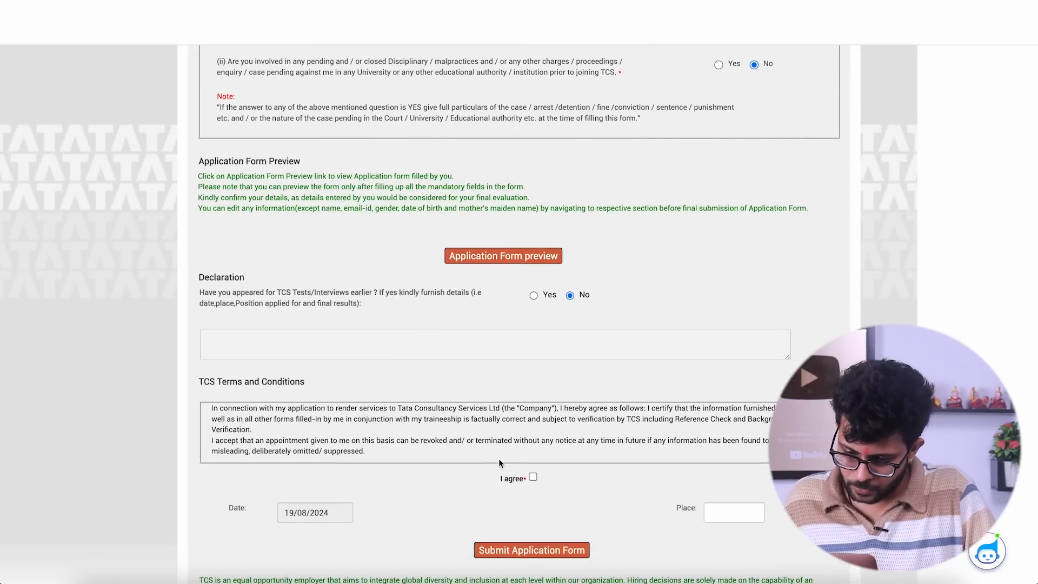
pyautogui.click(534, 478)
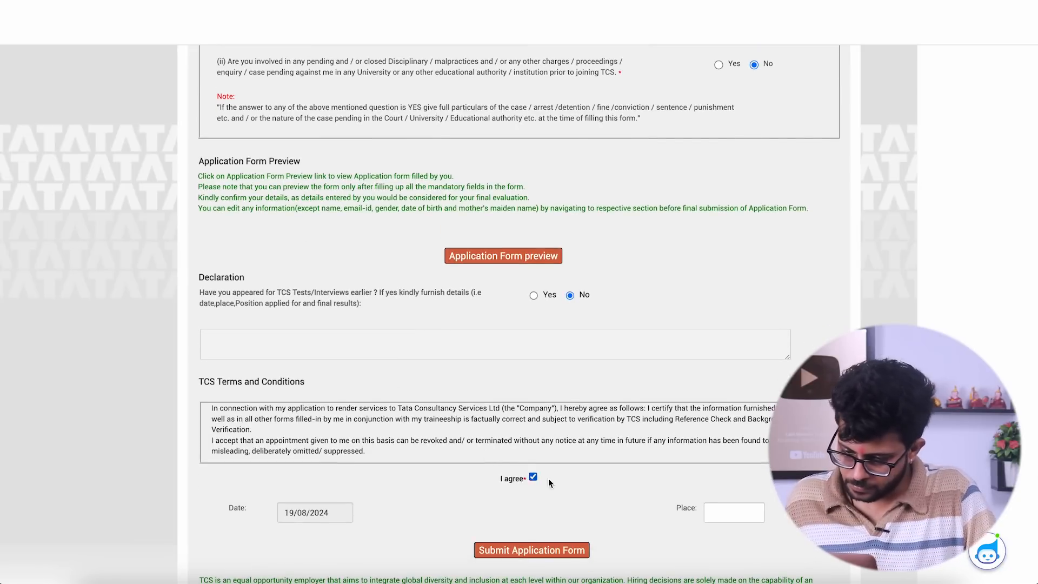
pyautogui.click(727, 515)
pyautogui.write('Nal')
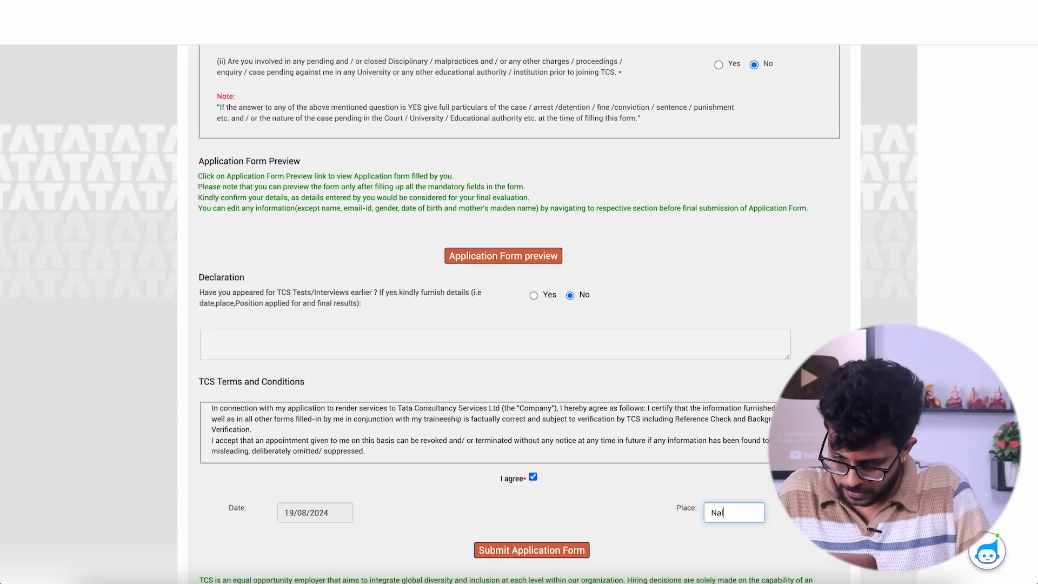
pyautogui.write('lasopara')
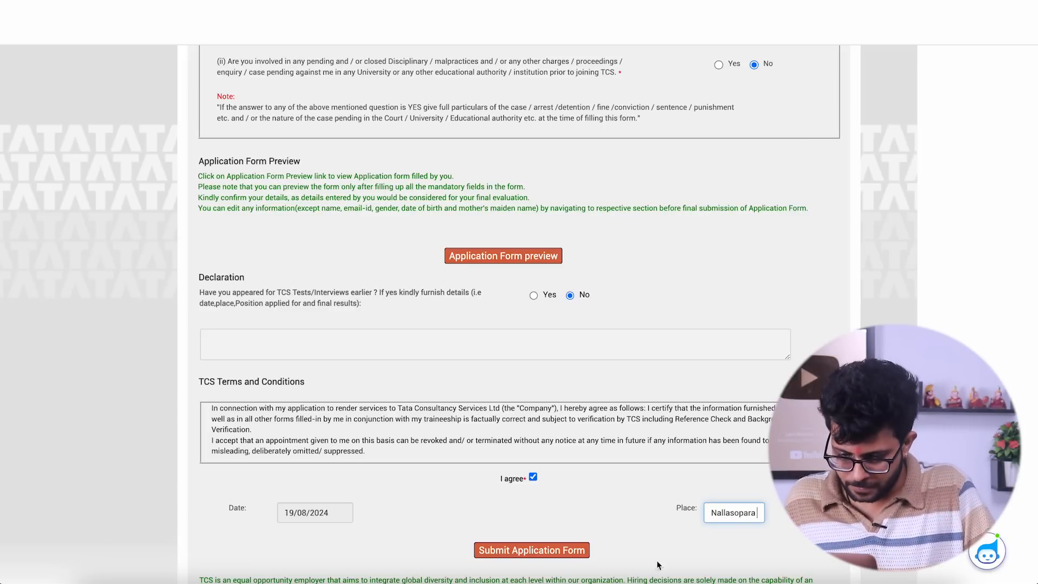
pyautogui.click(513, 550)
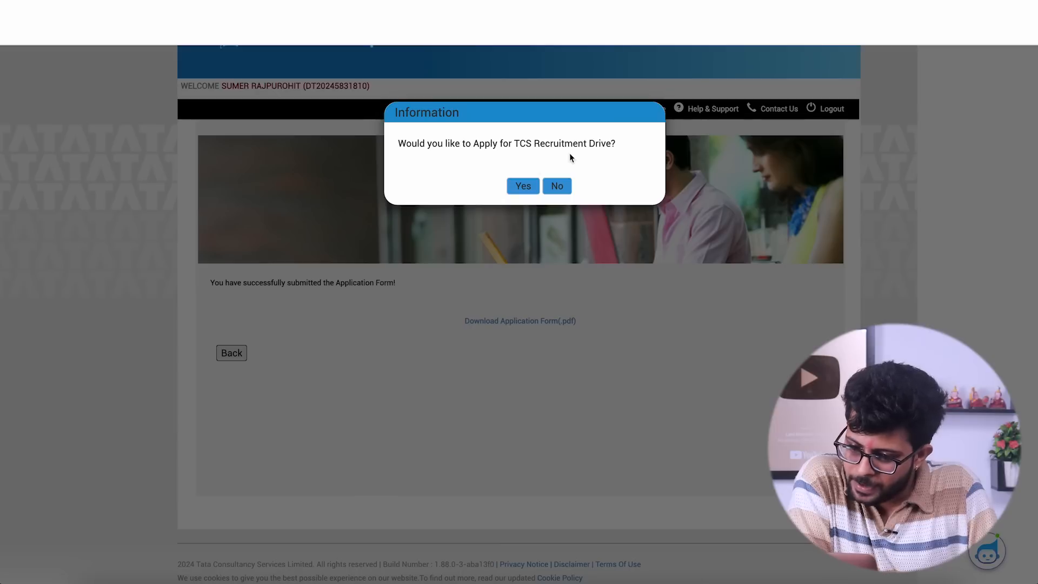
# - Apply for the TCS recruitment drive with Mumbai, Pune and Ahmedabad as preferred job locations 1, 2 and 3
pyautogui.click(519, 187)
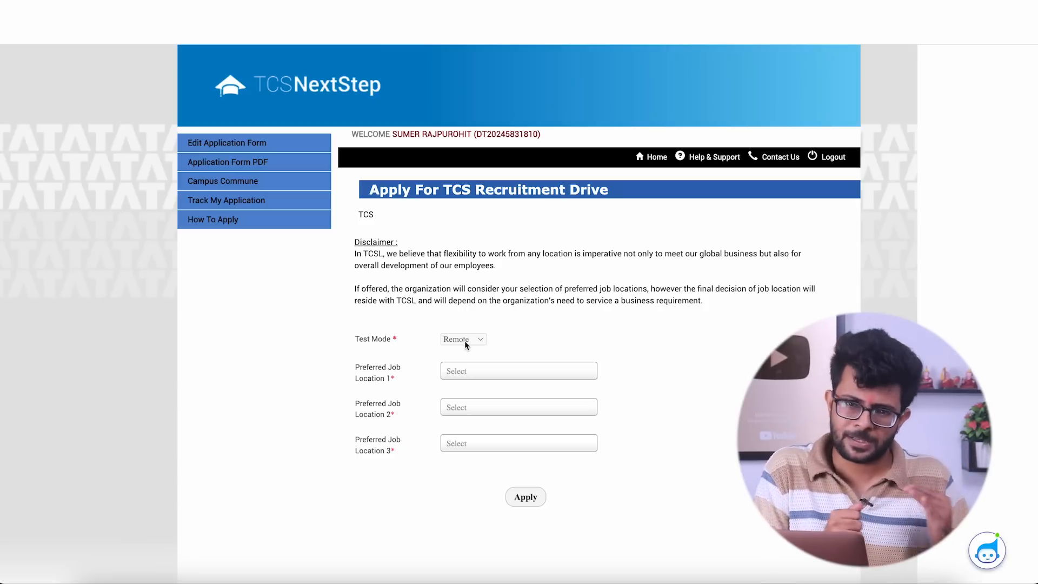
pyautogui.click(474, 374)
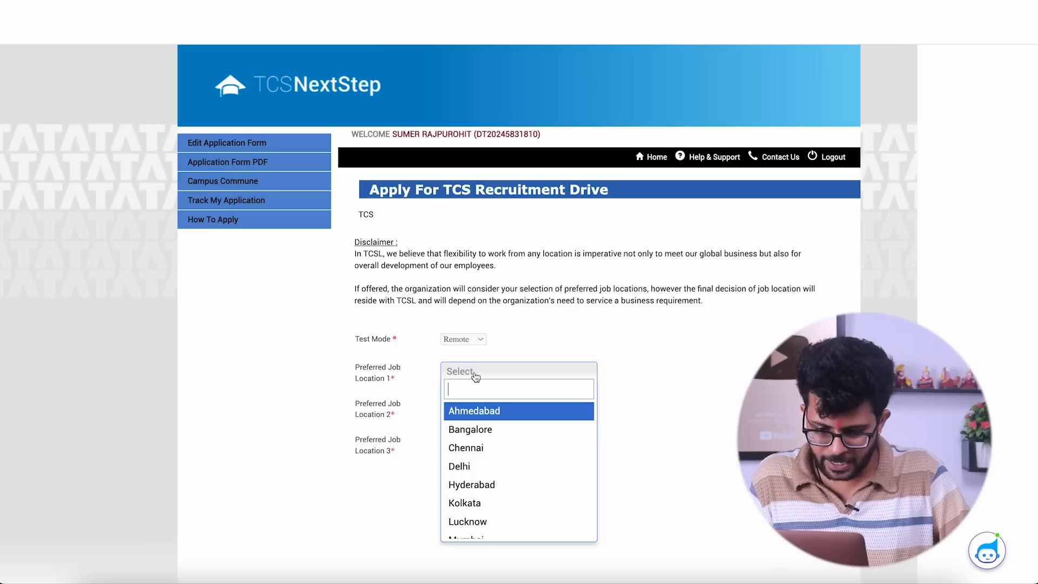
pyautogui.write('mumbai')
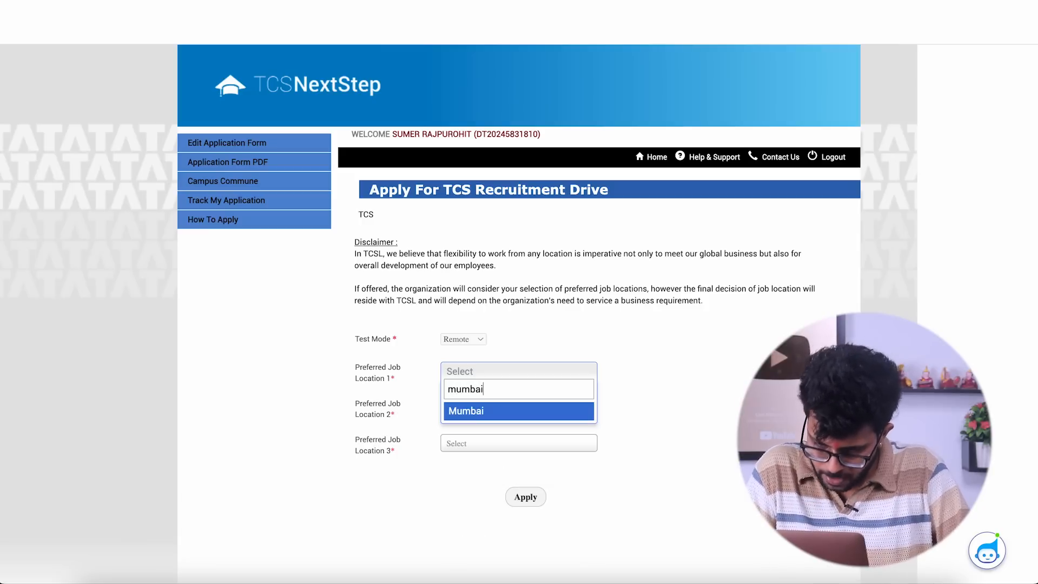
pyautogui.click(495, 411)
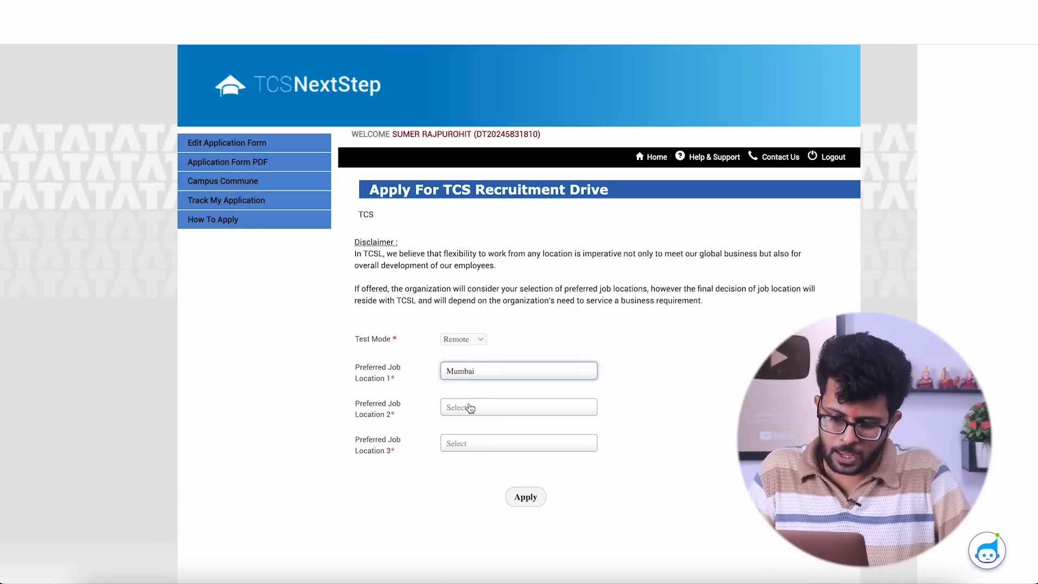
pyautogui.click(471, 408)
pyautogui.write('pune')
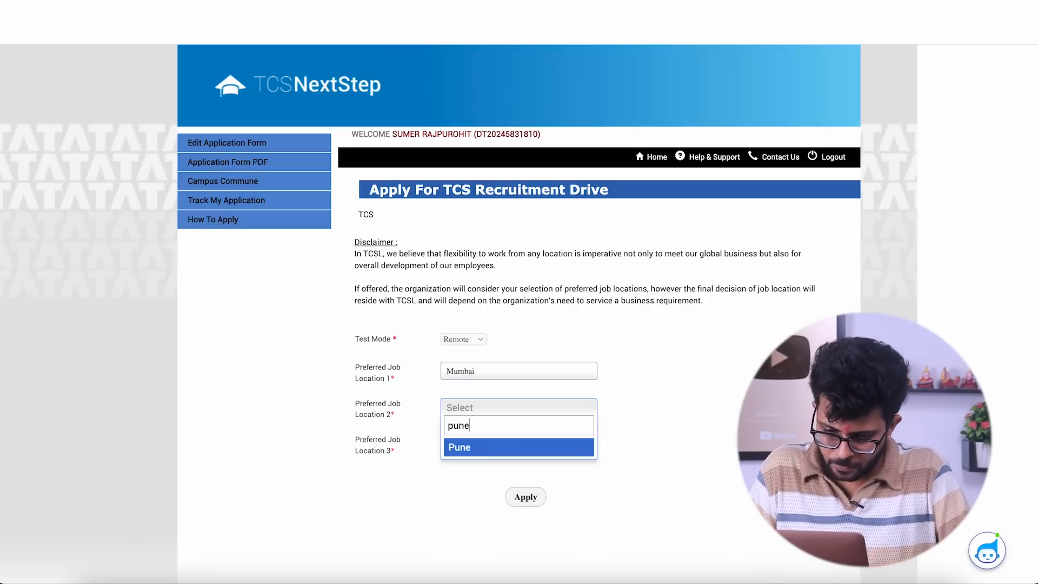
pyautogui.click(468, 438)
pyautogui.click(467, 449)
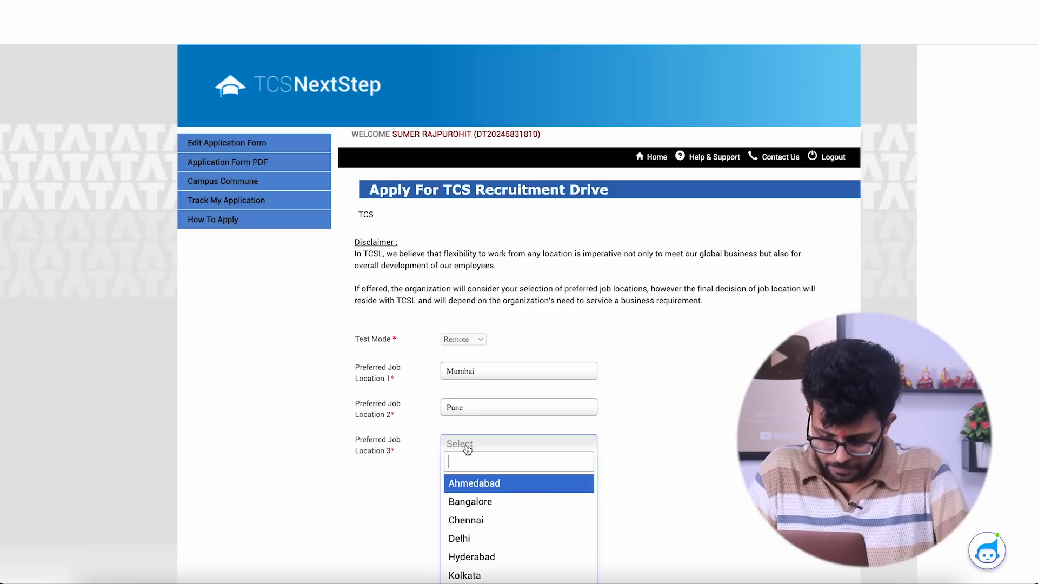
pyautogui.click(475, 483)
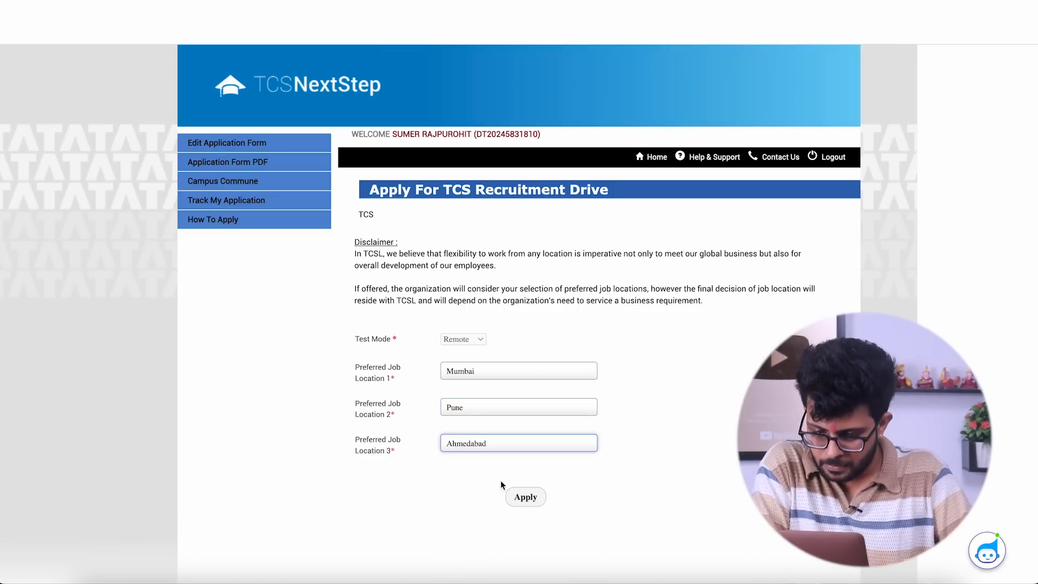
pyautogui.click(521, 495)
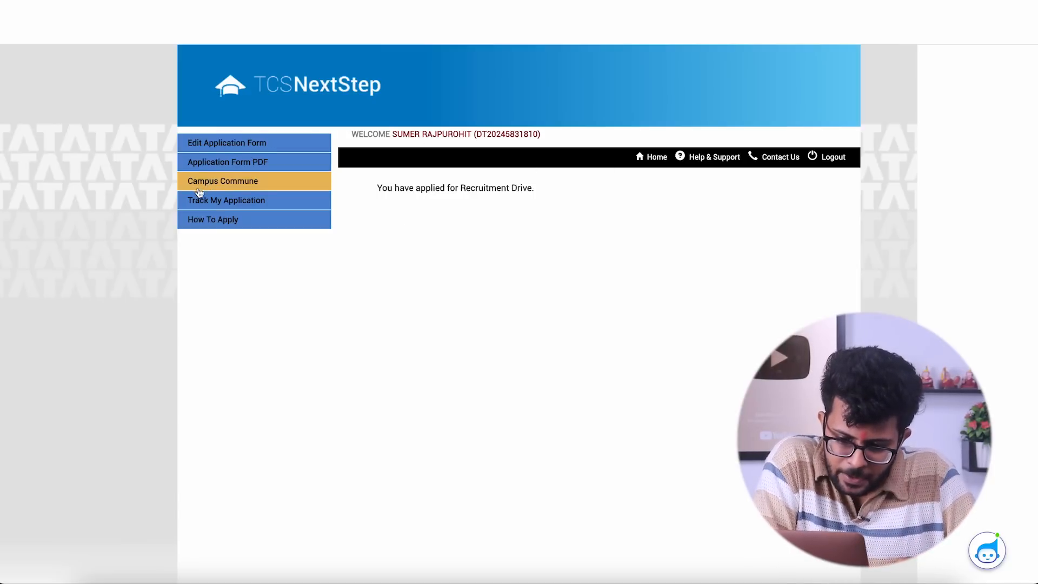
# - Check the application's tracking status, then log out of the portal
pyautogui.click(215, 202)
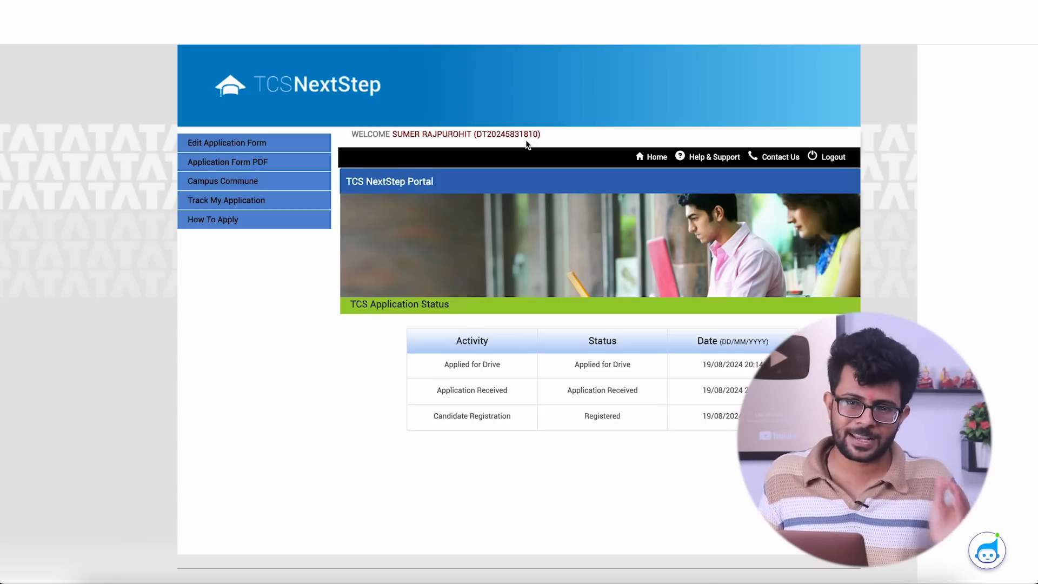
pyautogui.click(829, 157)
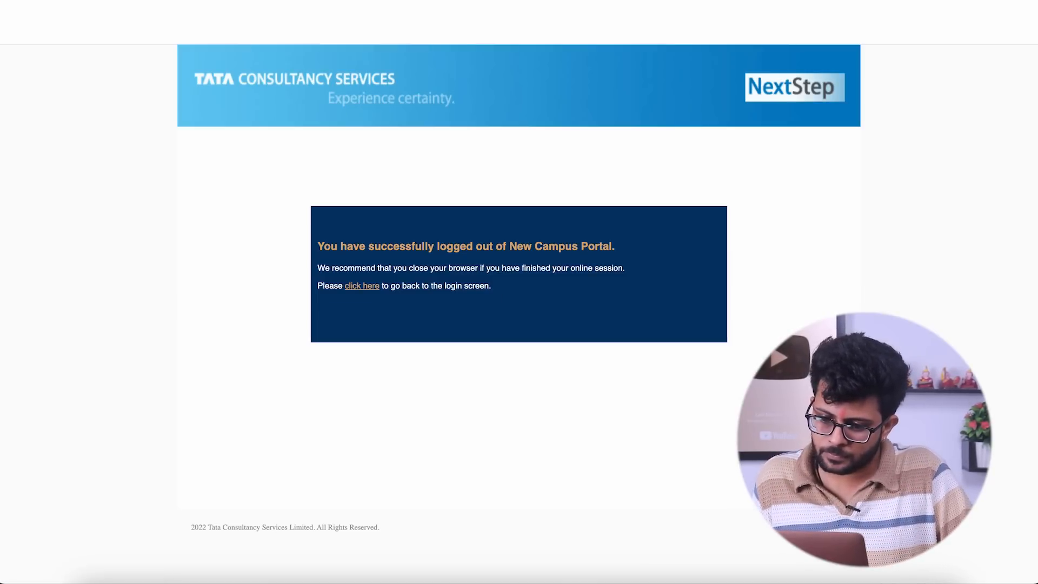
# - Search for tcs next step in a new browser tab, open the TCS NextStep site and bring up its login form
pyautogui.press('super+t')
pyautogui.write('tcs next st')
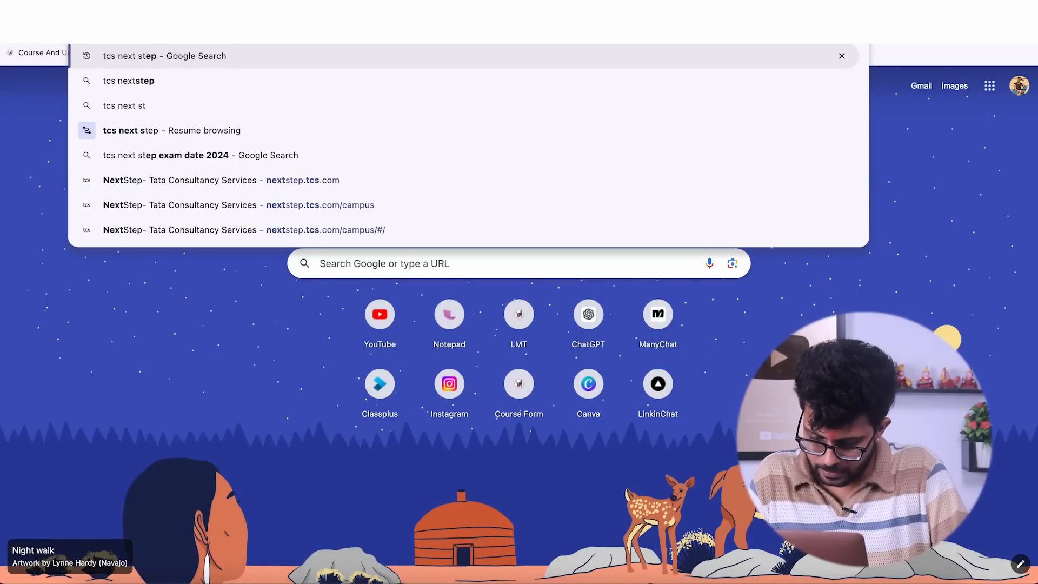
pyautogui.write('ep')
pyautogui.press('Return')
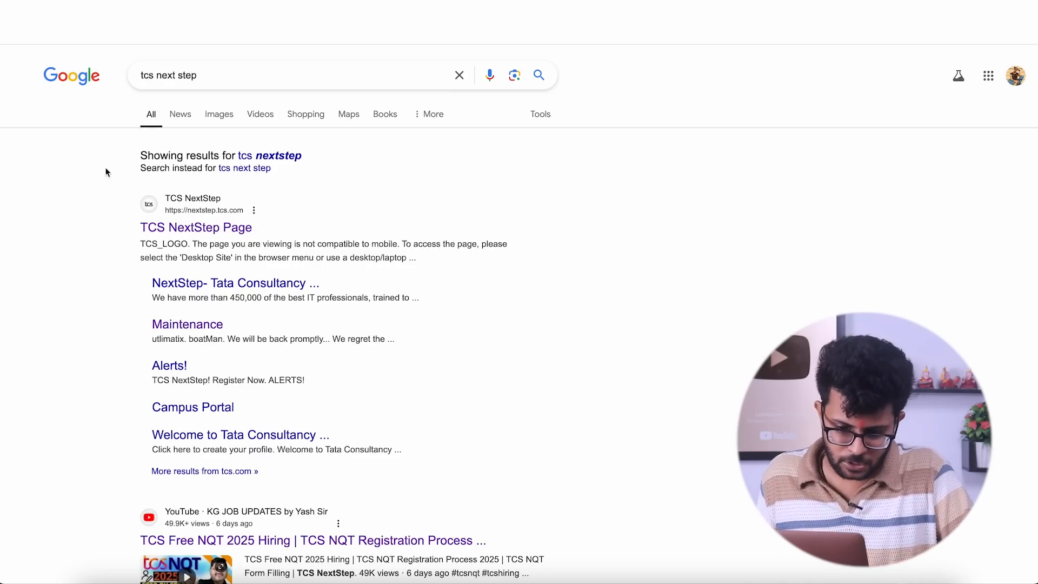
pyautogui.click(151, 226)
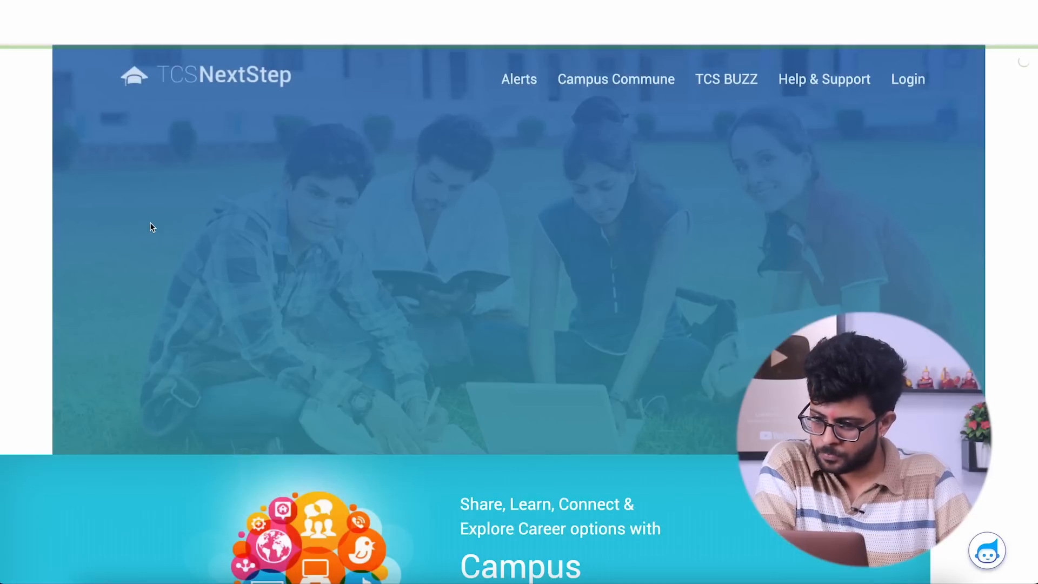
pyautogui.click(903, 78)
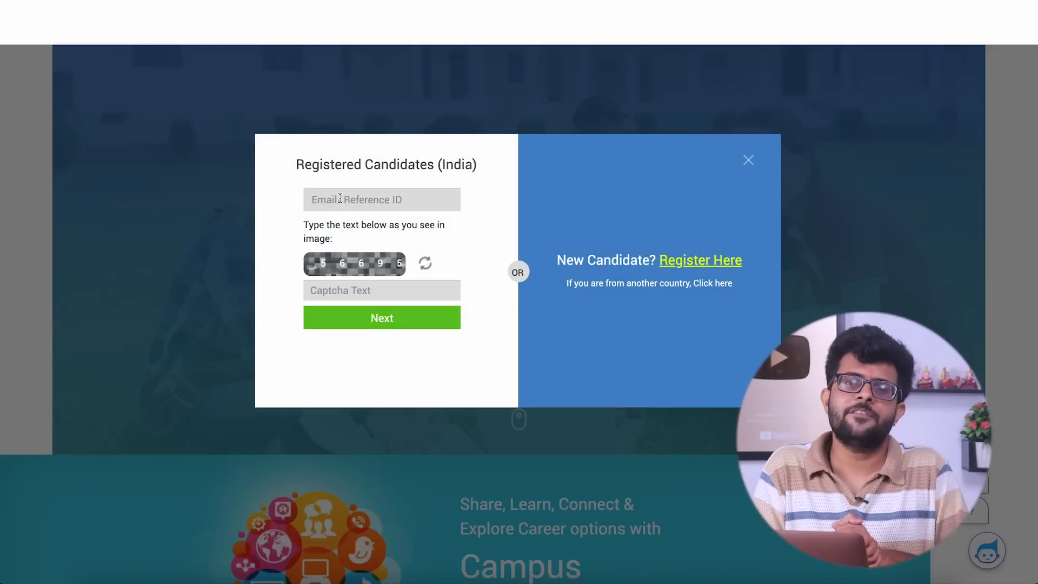
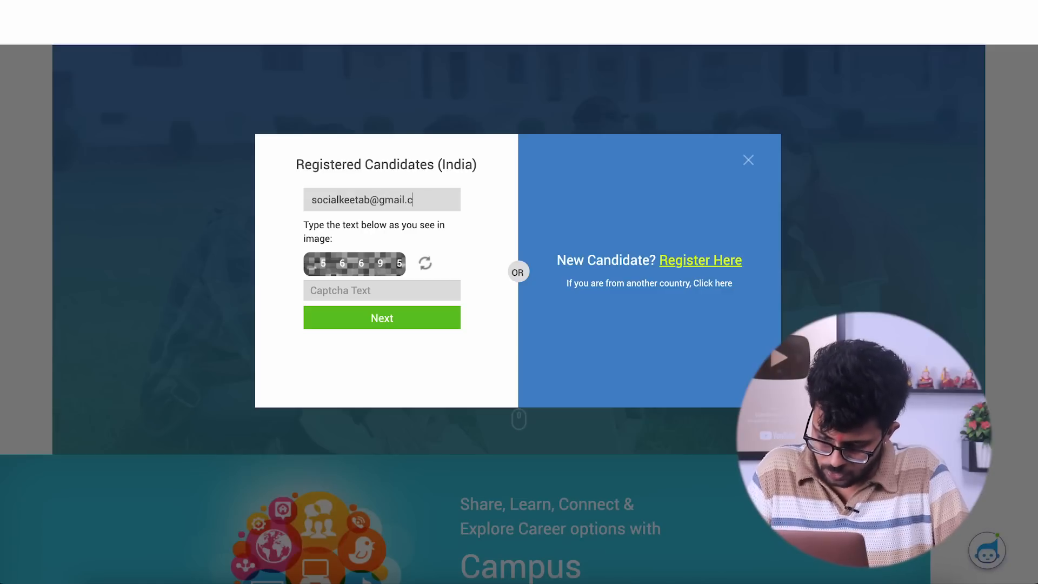
# - Enter the candidate's registered e-mail and the captcha text, then proceed to OTP verification
pyautogui.click(332, 286)
pyautogui.write('56695')
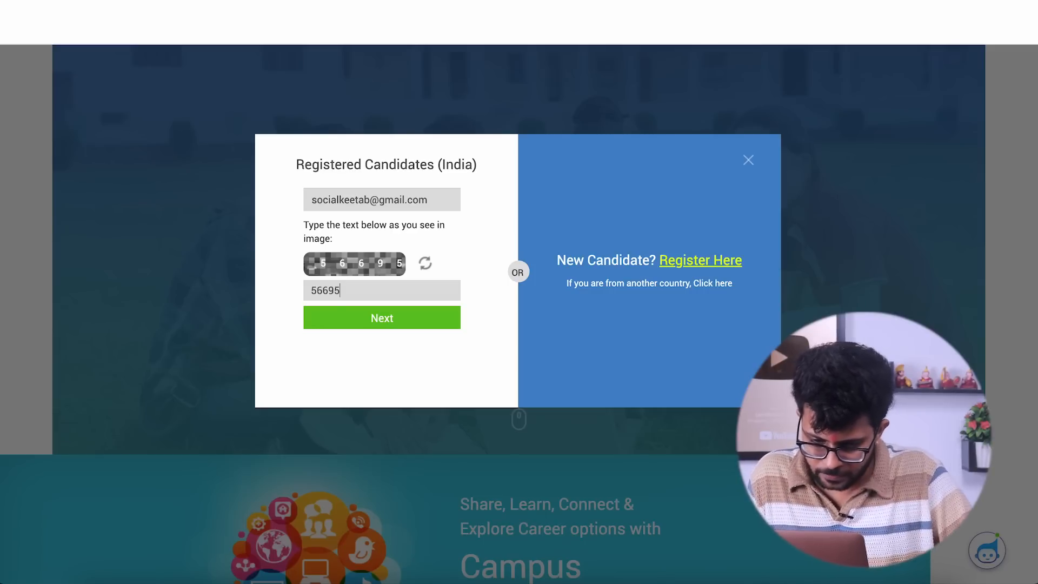
pyautogui.click(344, 317)
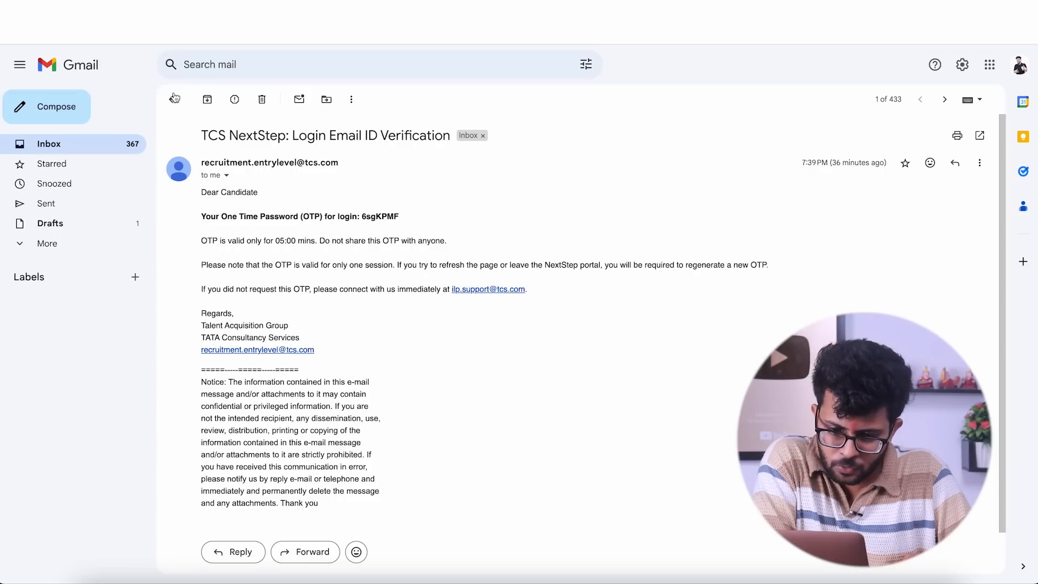
# - Switch to Gmail to read the login verification e-mail, enter the one-time password on TCS NextStep and log in
pyautogui.click(173, 99)
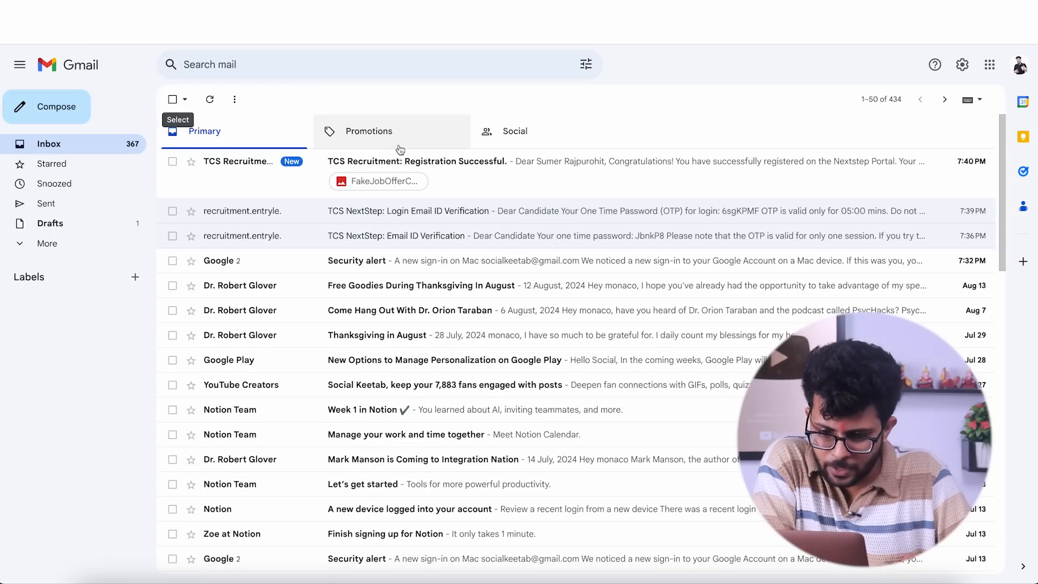
pyautogui.click(457, 167)
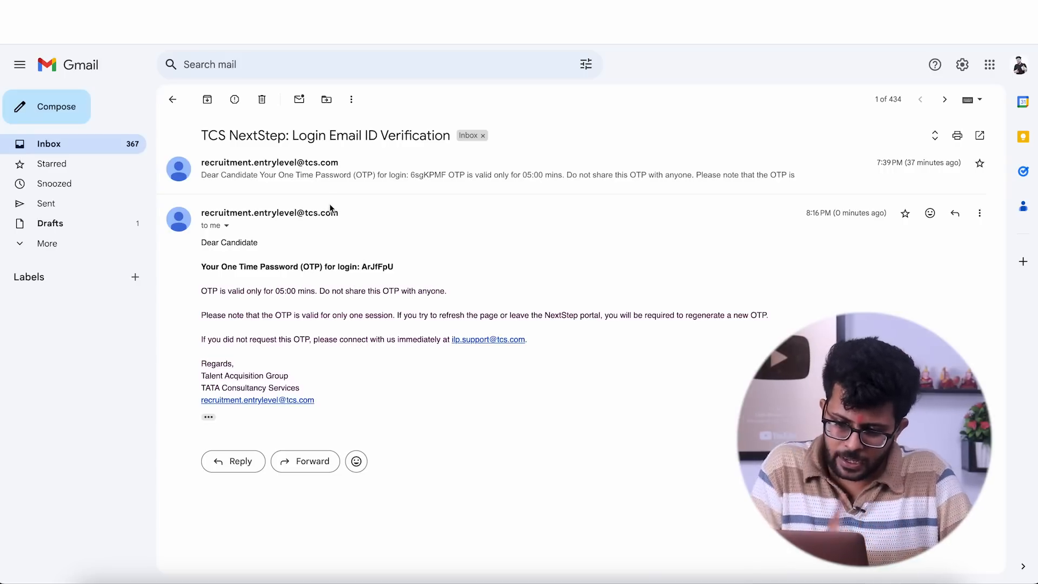
pyautogui.click(481, 11)
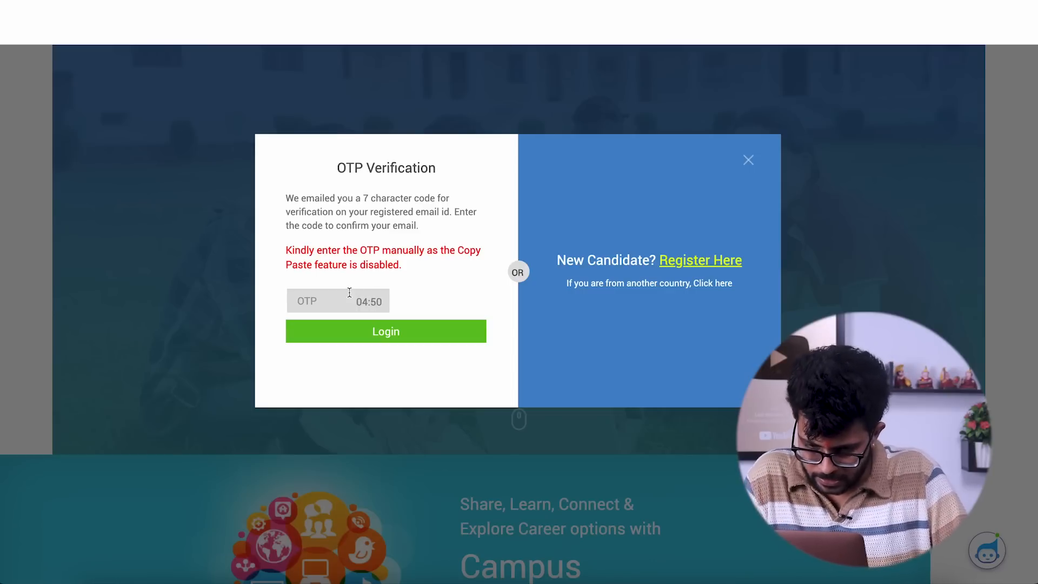
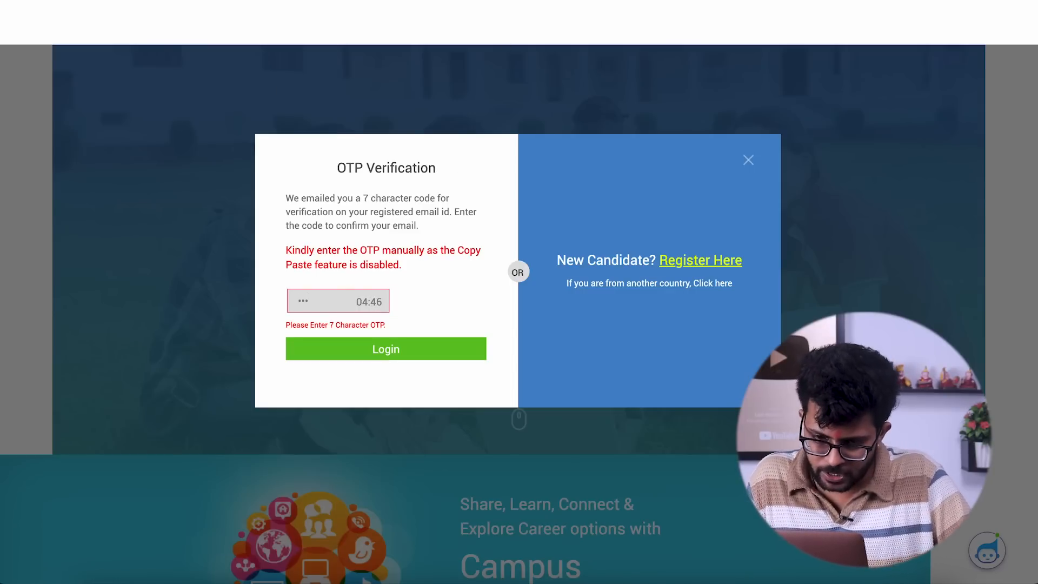
pyautogui.click(281, 11)
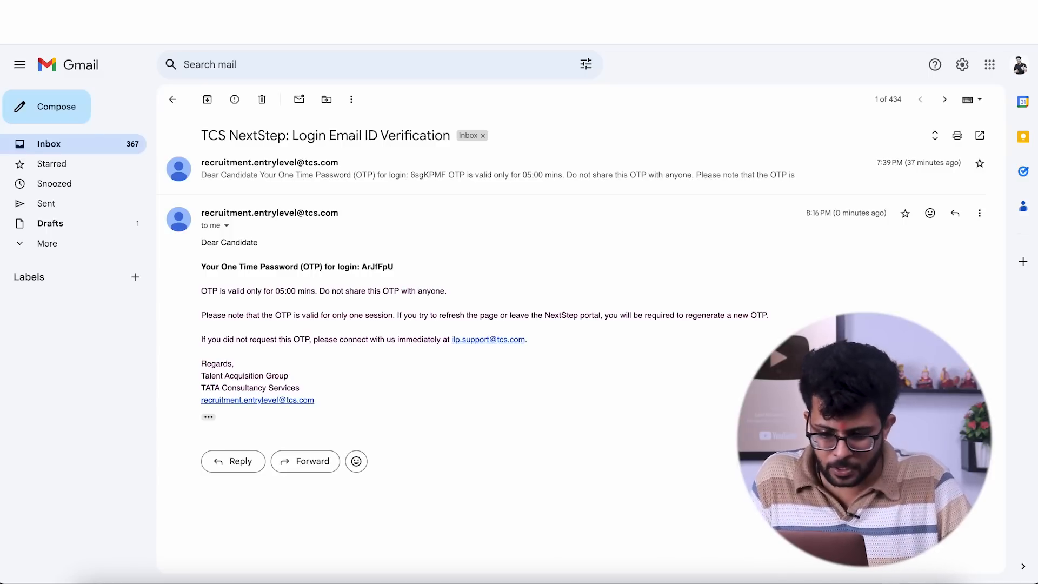
pyautogui.click(535, 12)
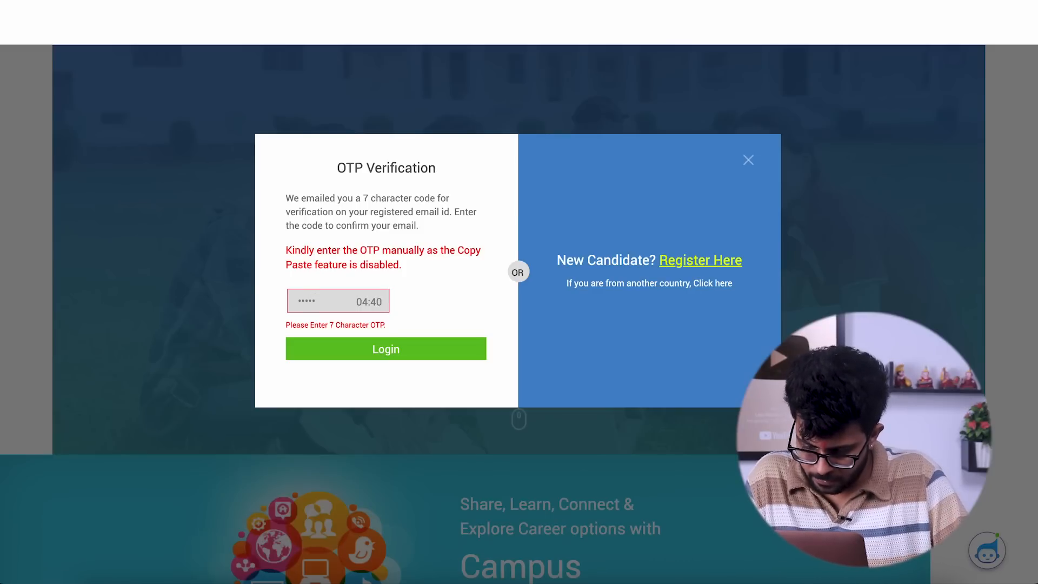
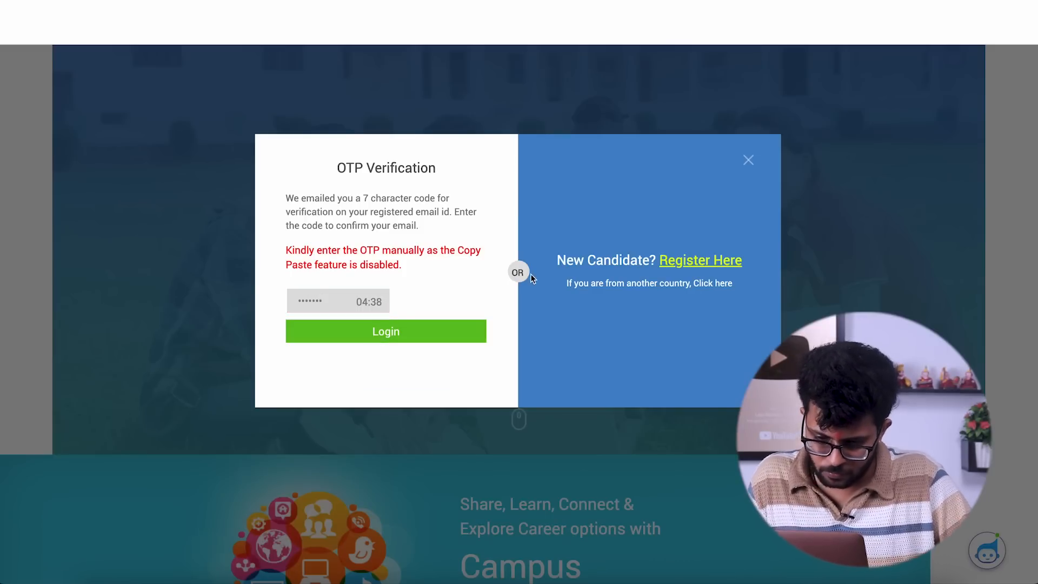
pyautogui.click(403, 324)
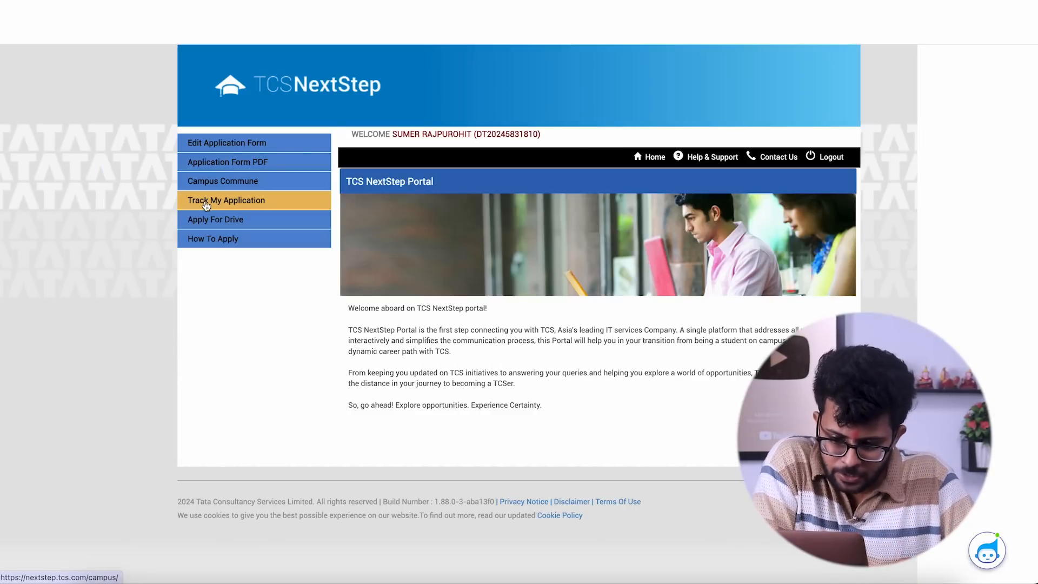
# - Check the application's tracking status in TCS NextStep, then review the TCS Recruitment registration e-mail in Gmail
pyautogui.click(226, 200)
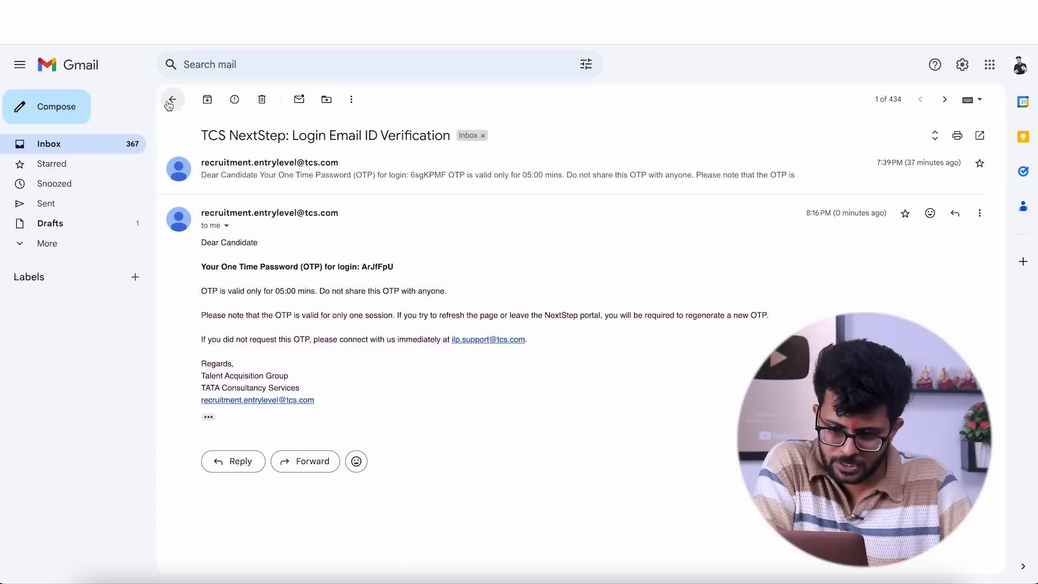
pyautogui.click(169, 100)
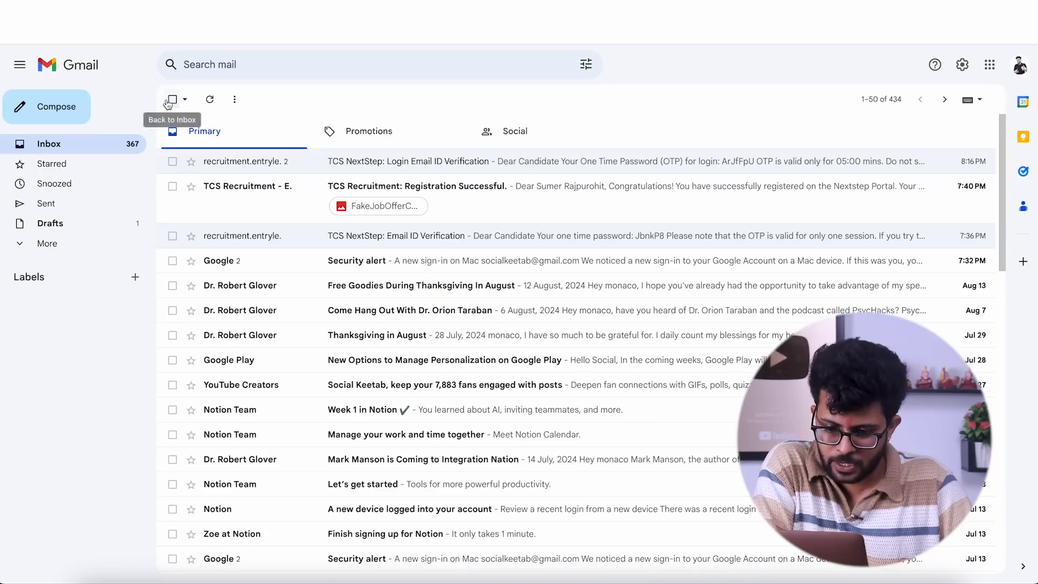
pyautogui.click(440, 199)
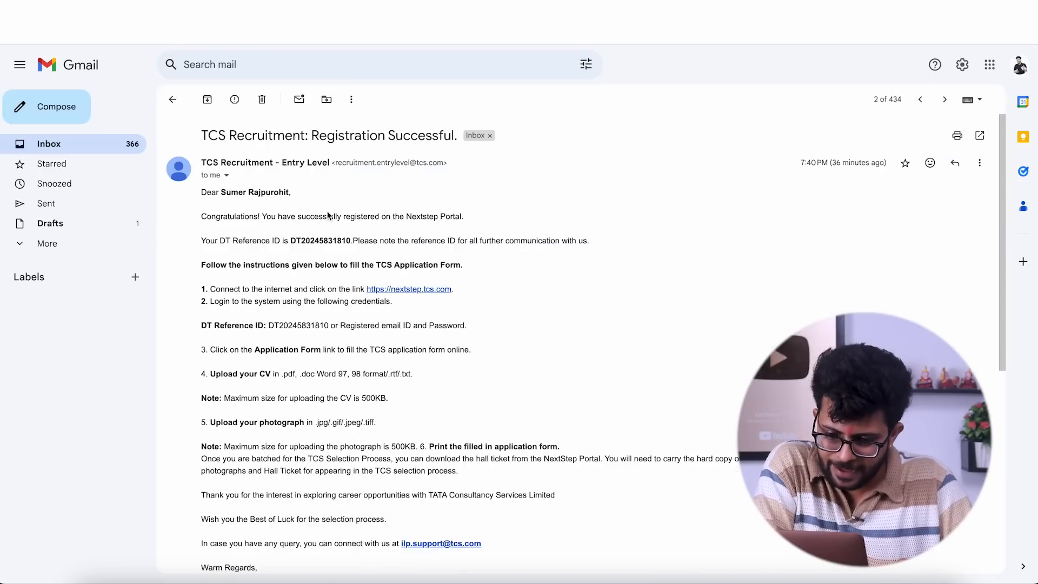
pyautogui.scroll(-2, 263, 330)
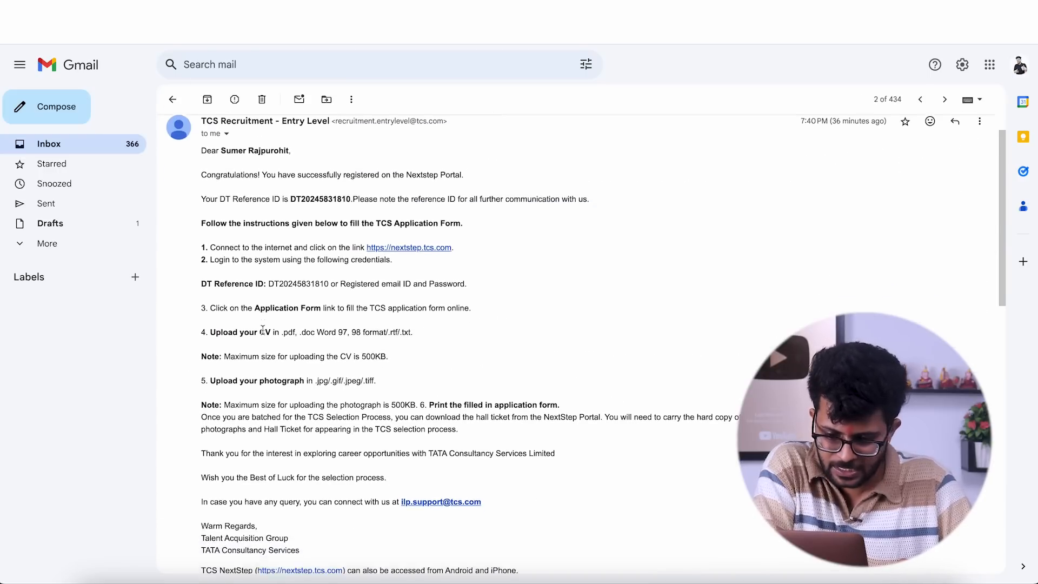
pyautogui.scroll(-2, 263, 330)
pyautogui.scroll(4, 263, 330)
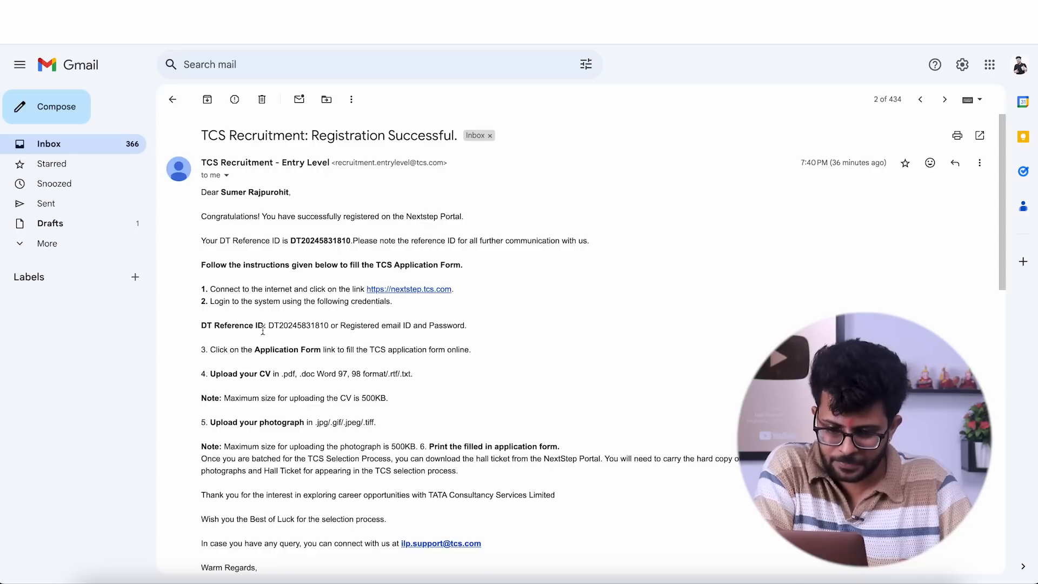